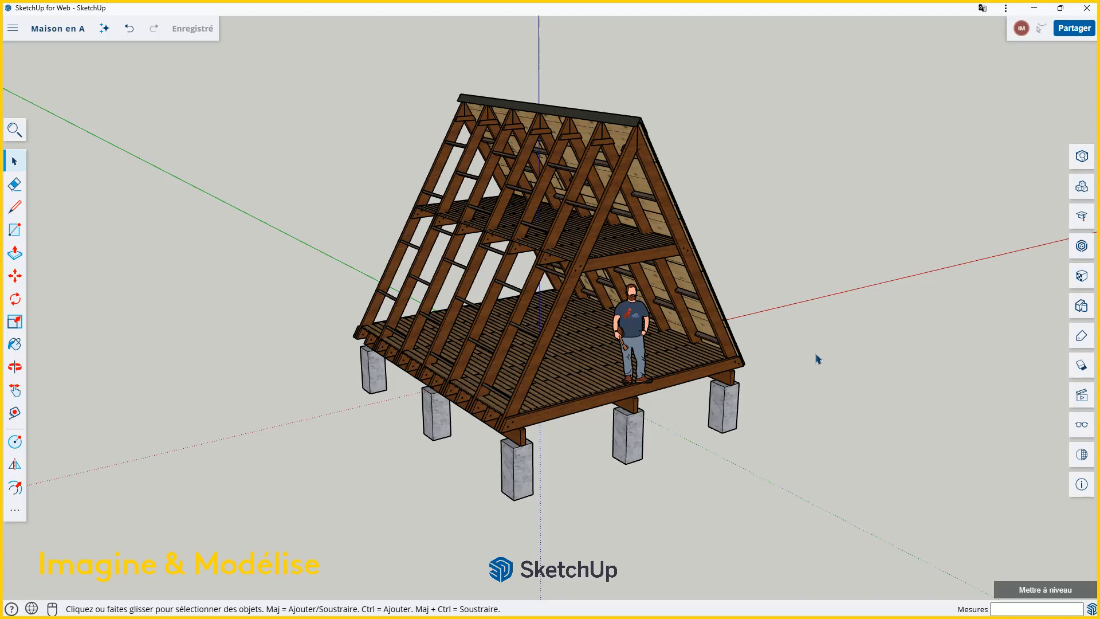
Step: Go to the home page and create a new model using the Décimal - millimètres template
mouse_move(823, 351)
middle_down()
mouse_move(663, 351)
mouse_move(485, 401)
mouse_move(504, 363)
mouse_move(705, 368)
mouse_move(810, 357)
middle_up()
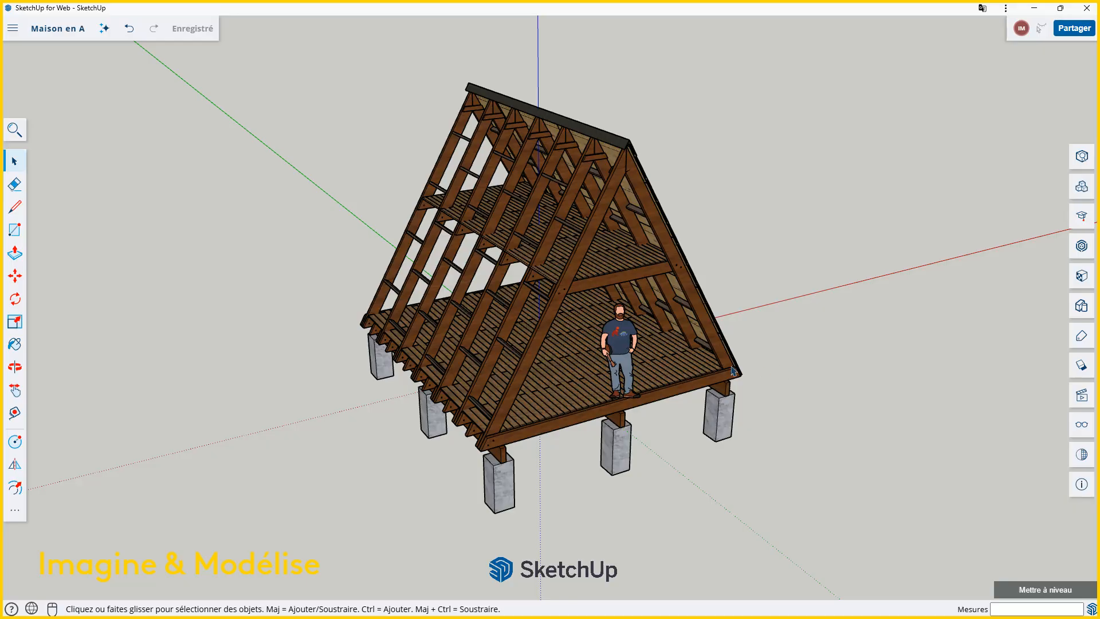
middle_drag(765, 367, 858, 337)
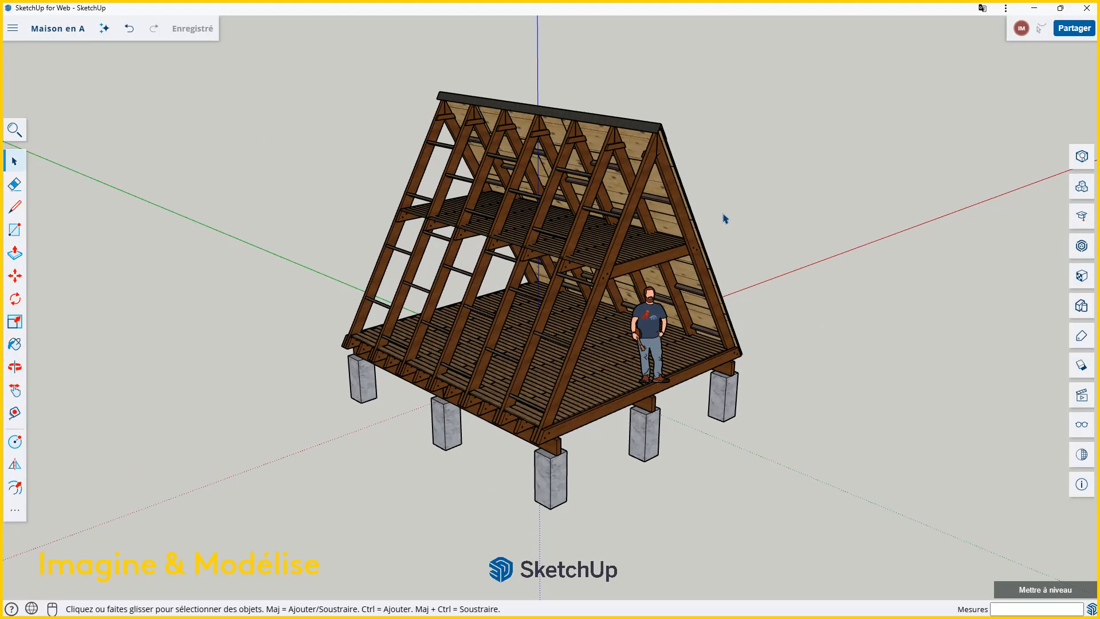
click(23, 27)
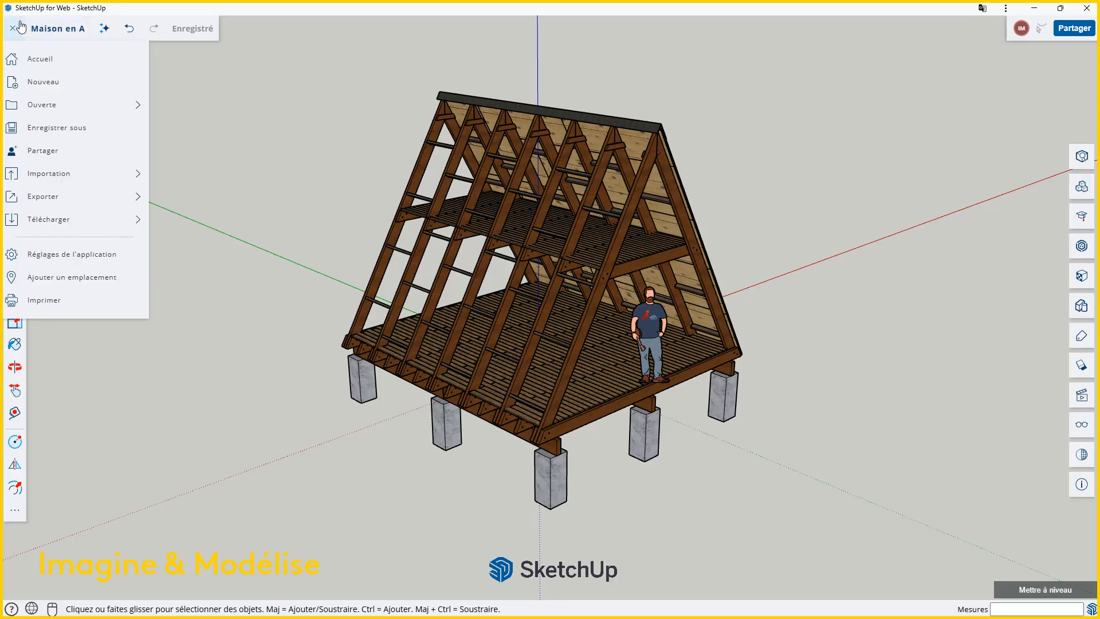
click(26, 60)
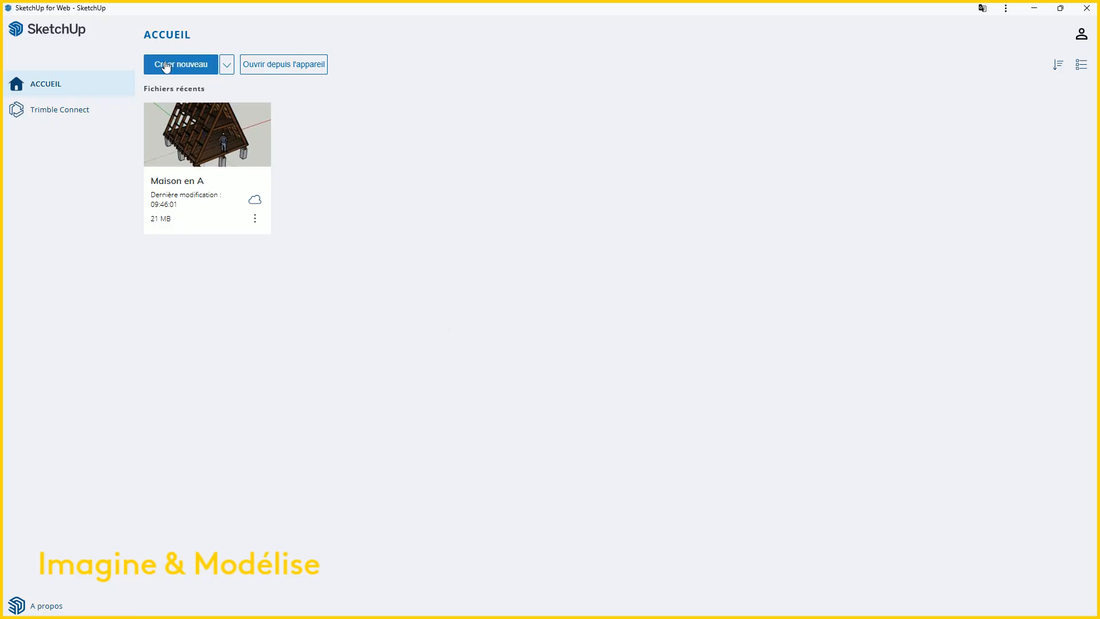
click(229, 69)
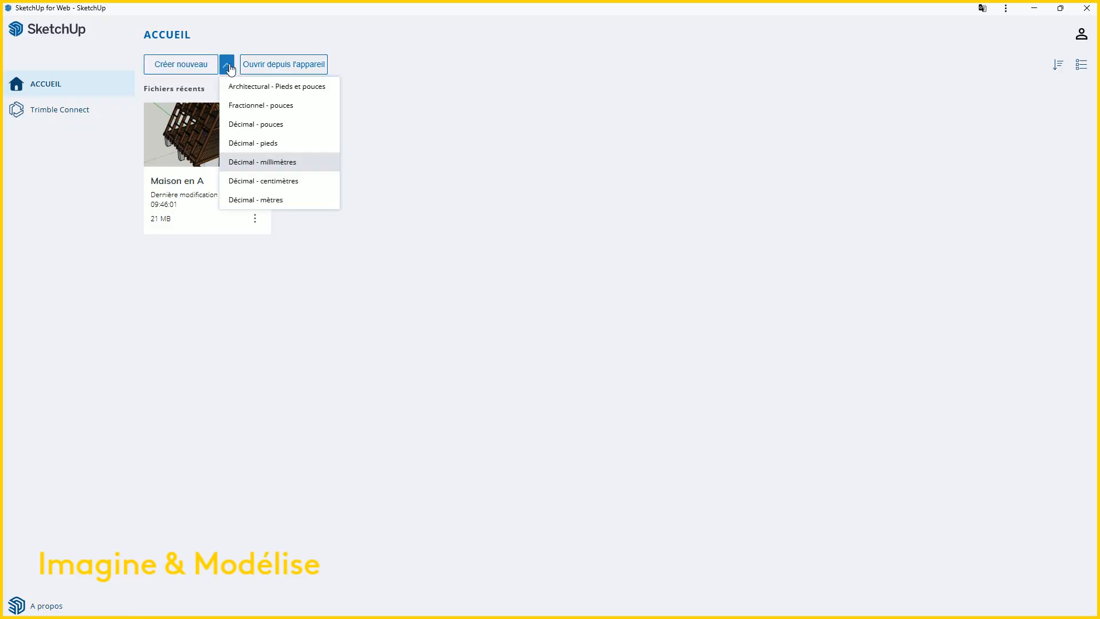
click(275, 165)
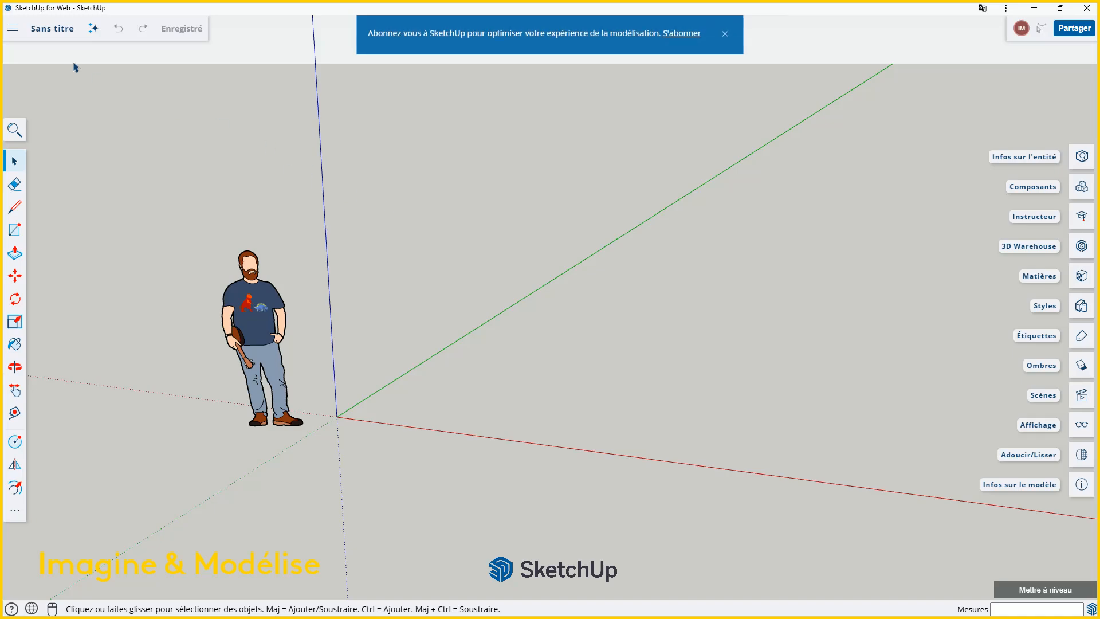
Step: Return to the home page and reopen the recent Maison en A model
click(12, 29)
click(40, 58)
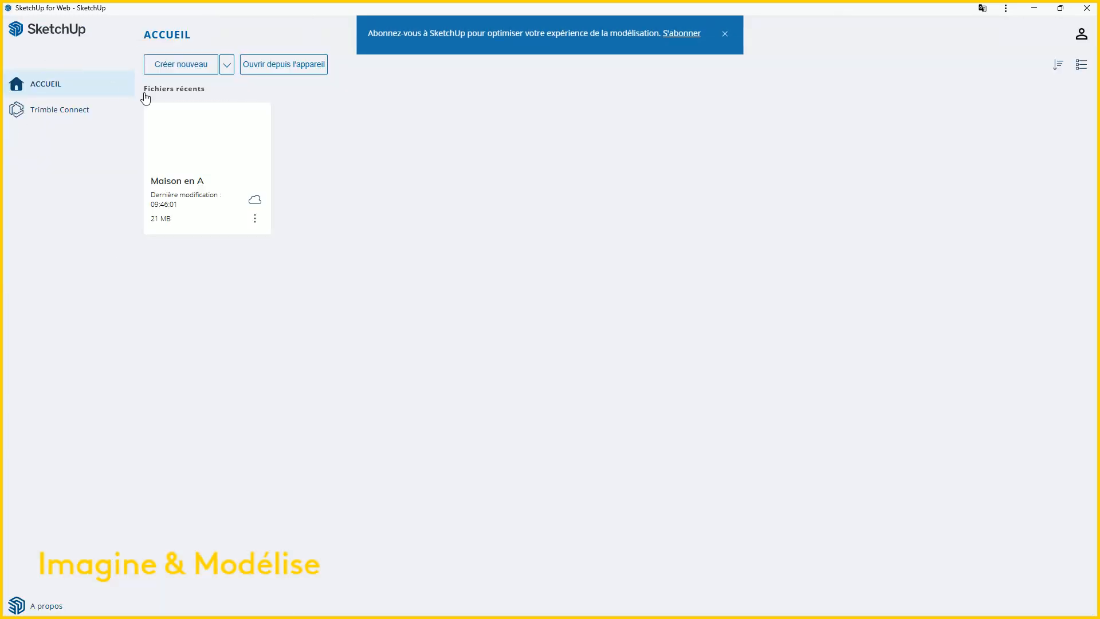
click(209, 146)
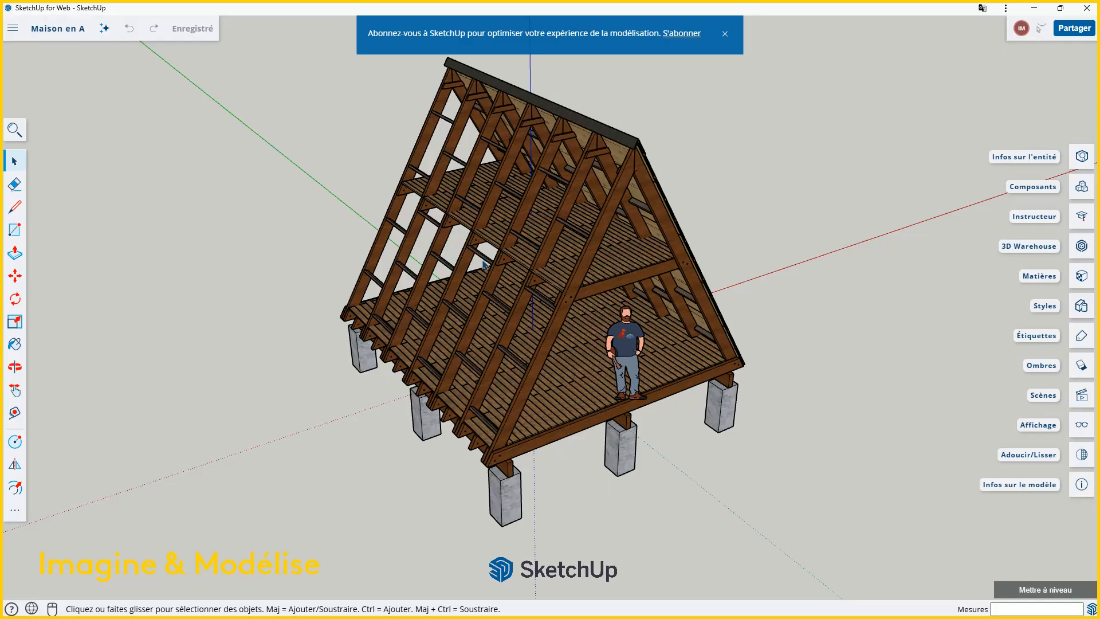
Step: Dismiss the subscription banner above the Maison en A model
scroll(549, 247, down, 2)
middle_drag(580, 331, 557, 288)
key(space)
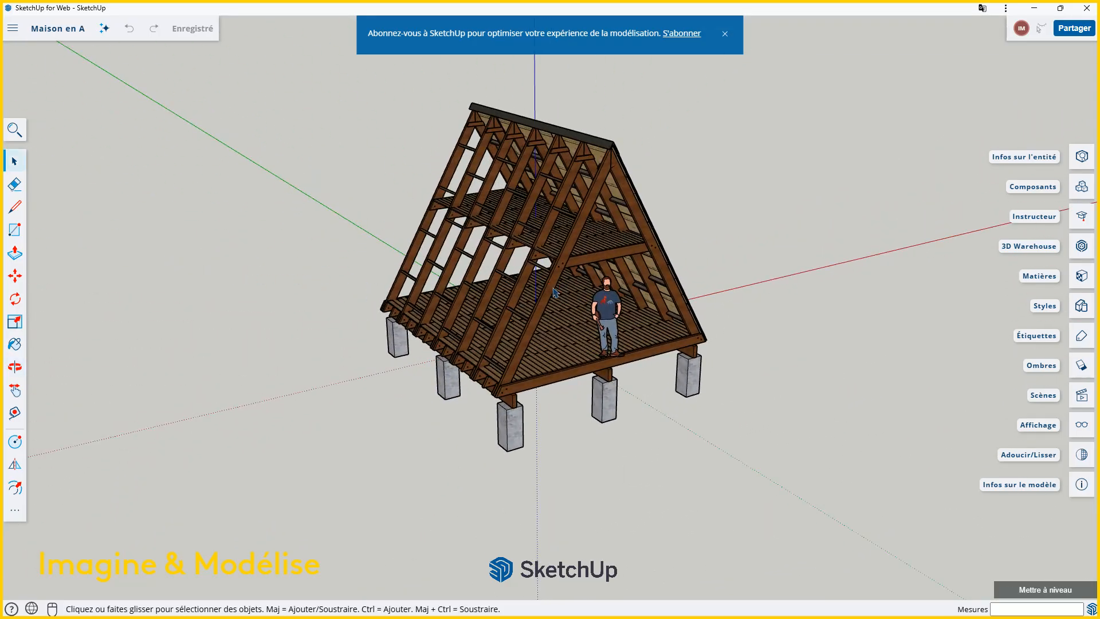
scroll(593, 299, down, 1)
scroll(610, 211, up, 1)
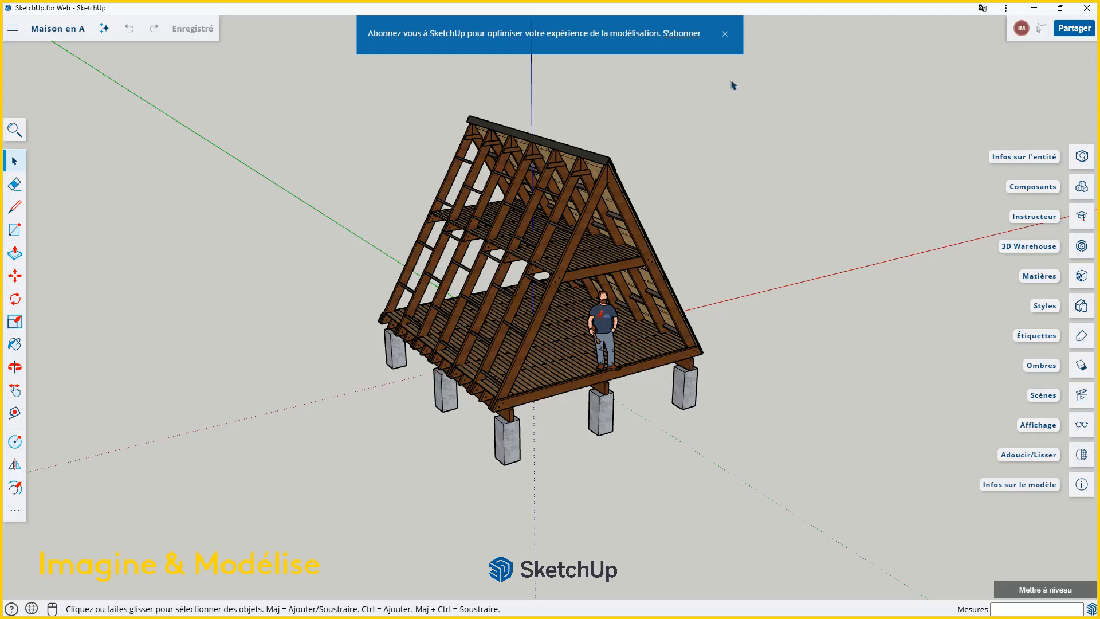
click(726, 34)
click(723, 38)
Step: Examine the A-frame house from the open side, the tiled roof side and the front
middle_drag(659, 284, 642, 305)
scroll(553, 368, up, 3)
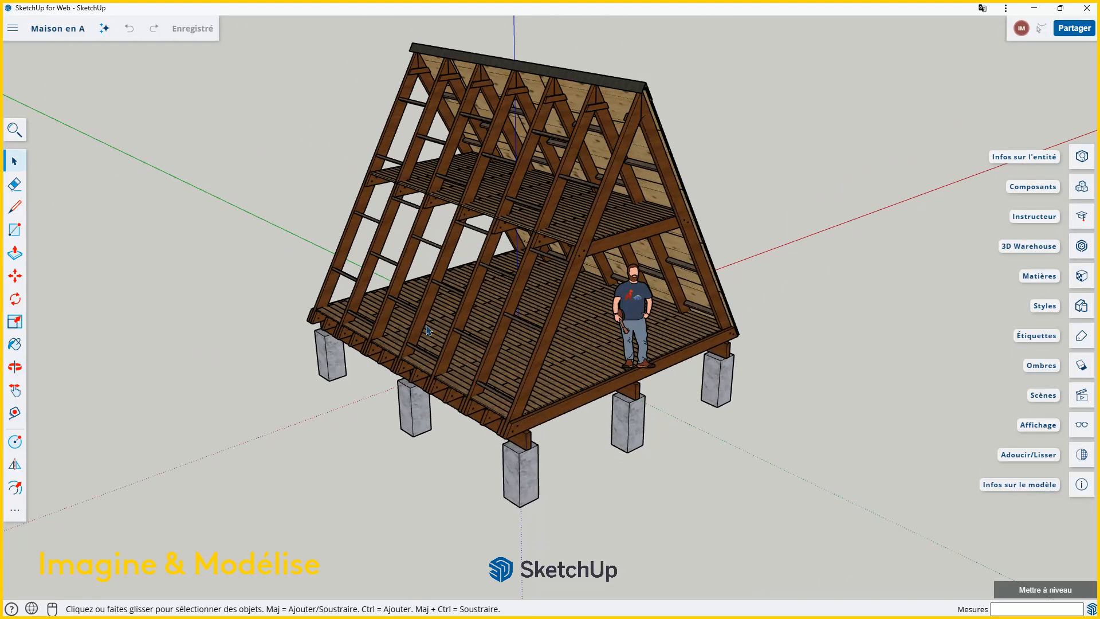
scroll(428, 325, down, 3)
middle_drag(550, 336, 191, 302)
scroll(287, 329, down, 1)
scroll(546, 310, up, 2)
scroll(636, 324, down, 3)
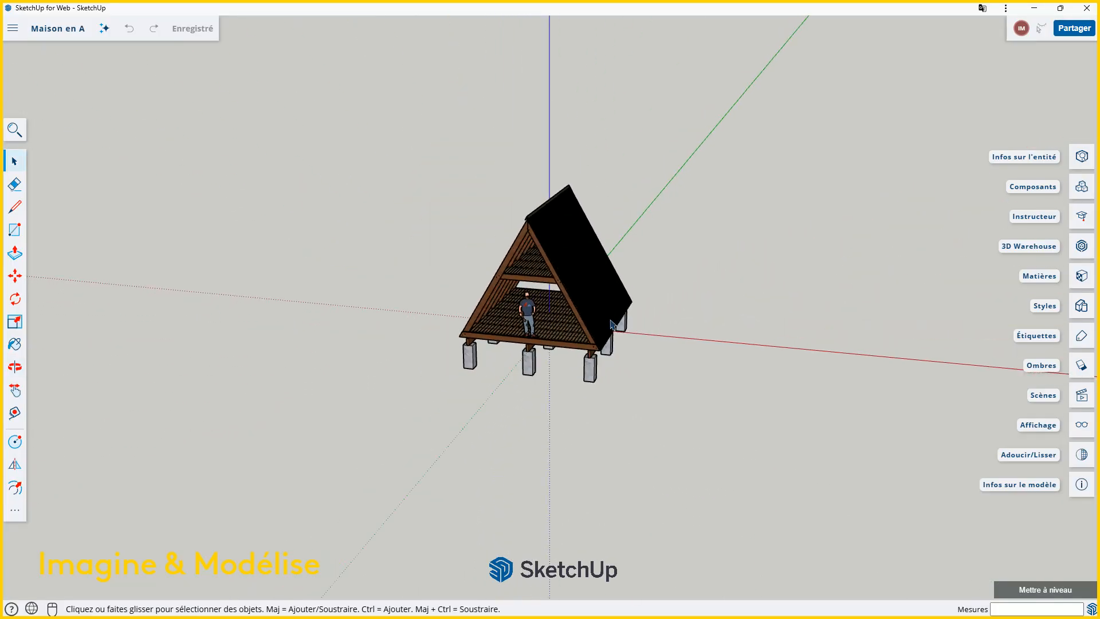
scroll(606, 326, up, 2)
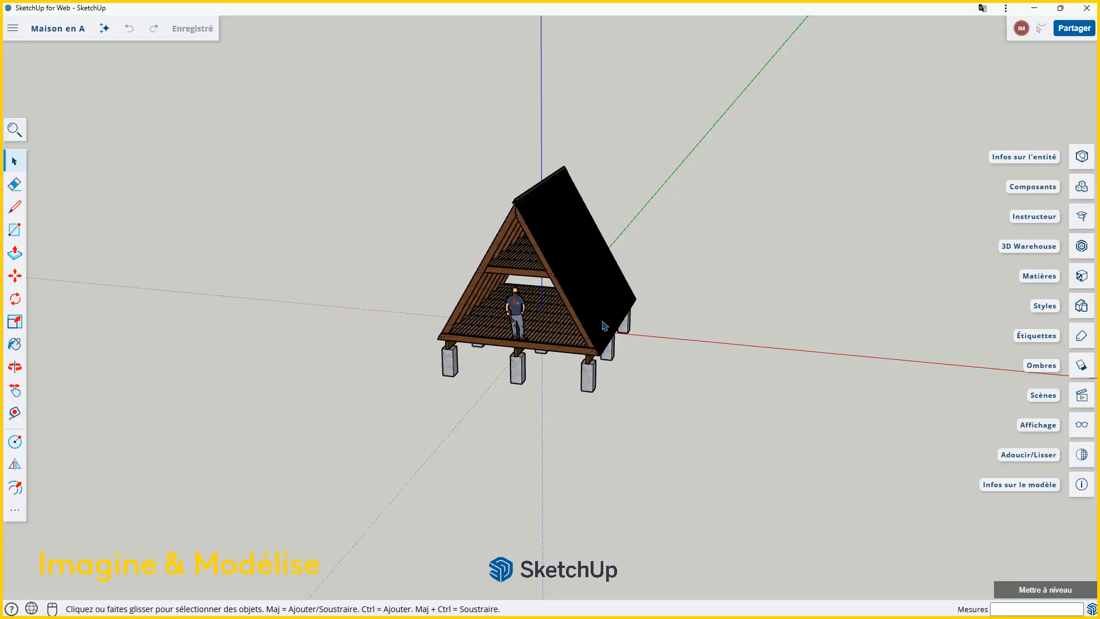
scroll(605, 325, up, 3)
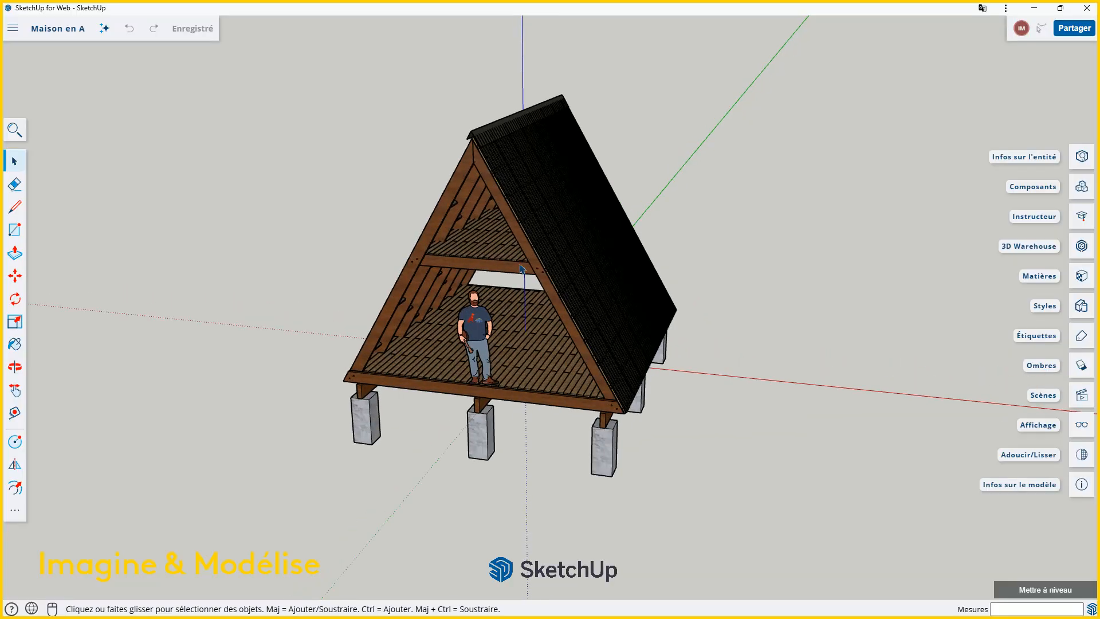
middle_drag(521, 269, 523, 314)
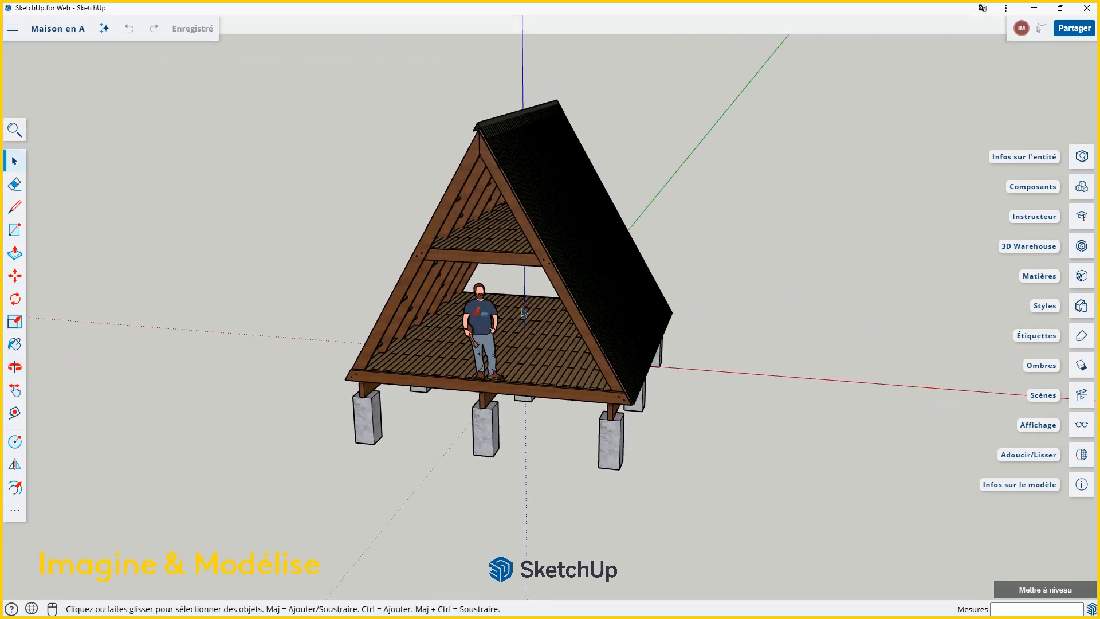
Step: Show the house in the Élévation sud (avant) standard view and examine its front in perspective
click(1083, 396)
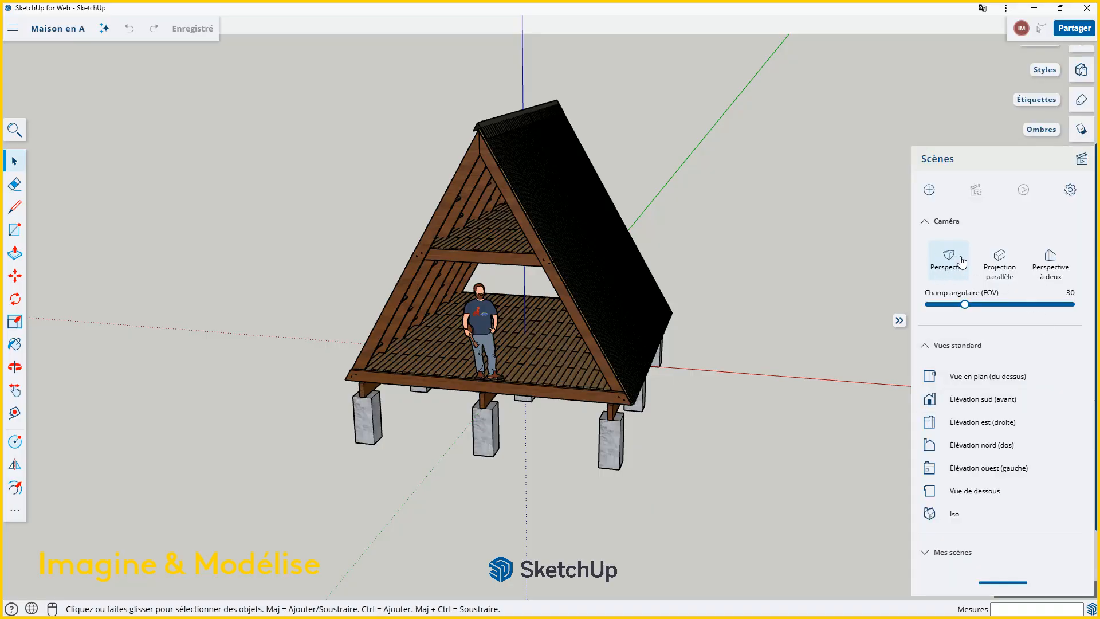
scroll(606, 292, up, 3)
middle_drag(607, 307, 532, 368)
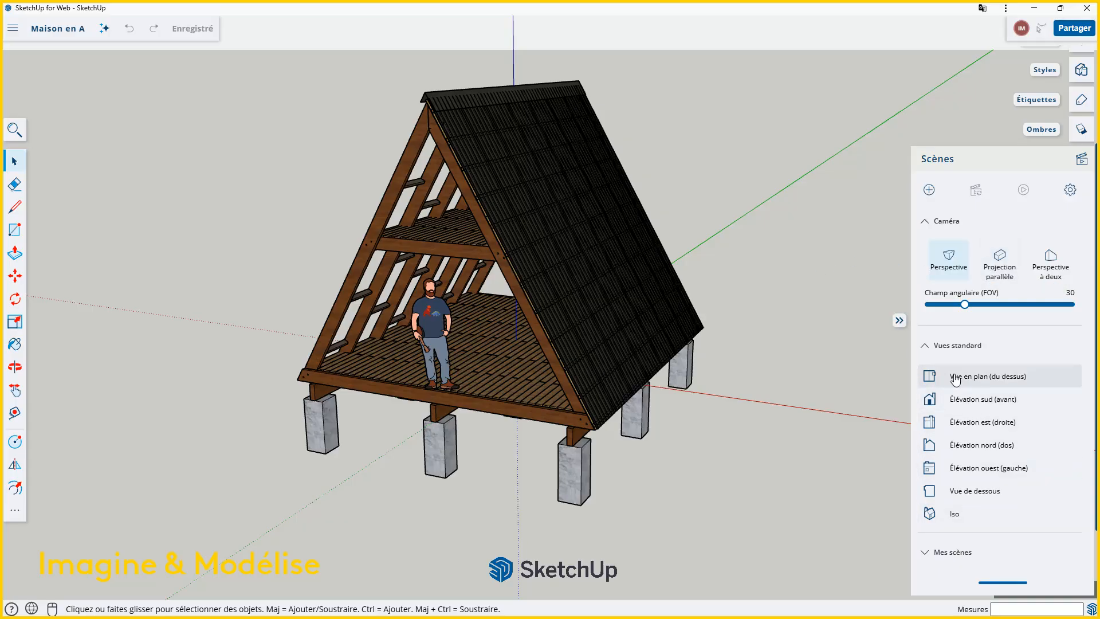
click(974, 401)
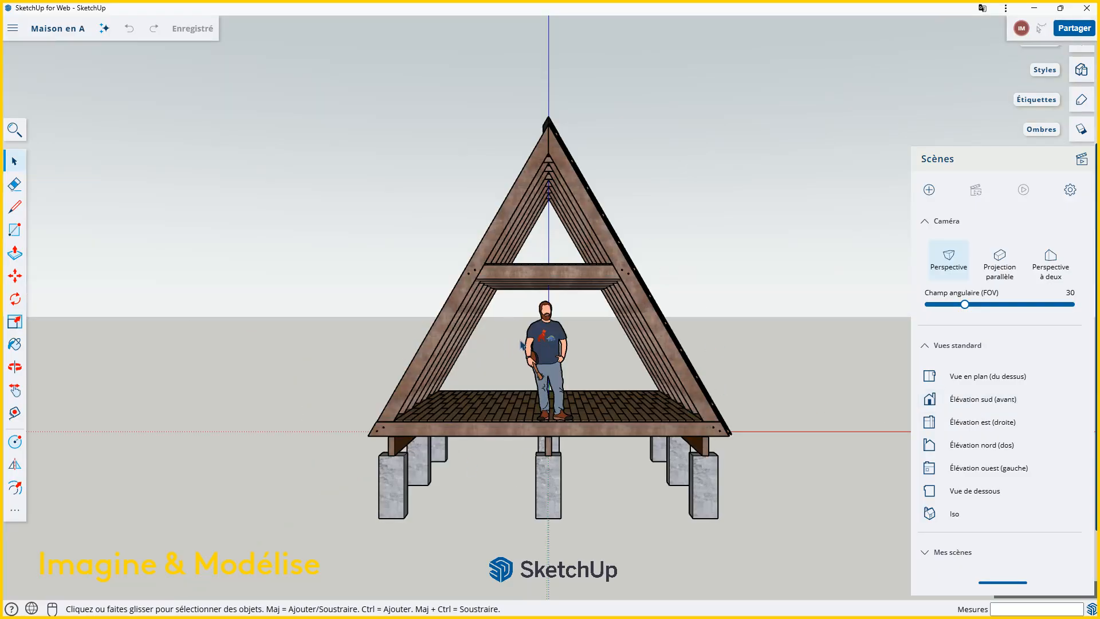
scroll(560, 340, up, 1)
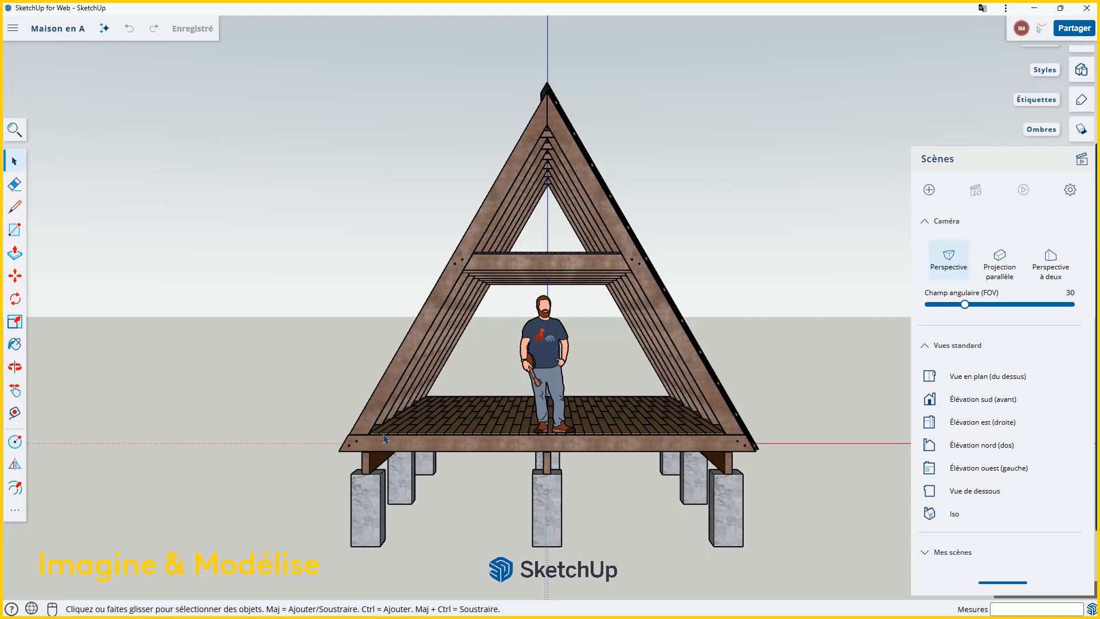
scroll(378, 438, up, 1)
scroll(422, 381, down, 1)
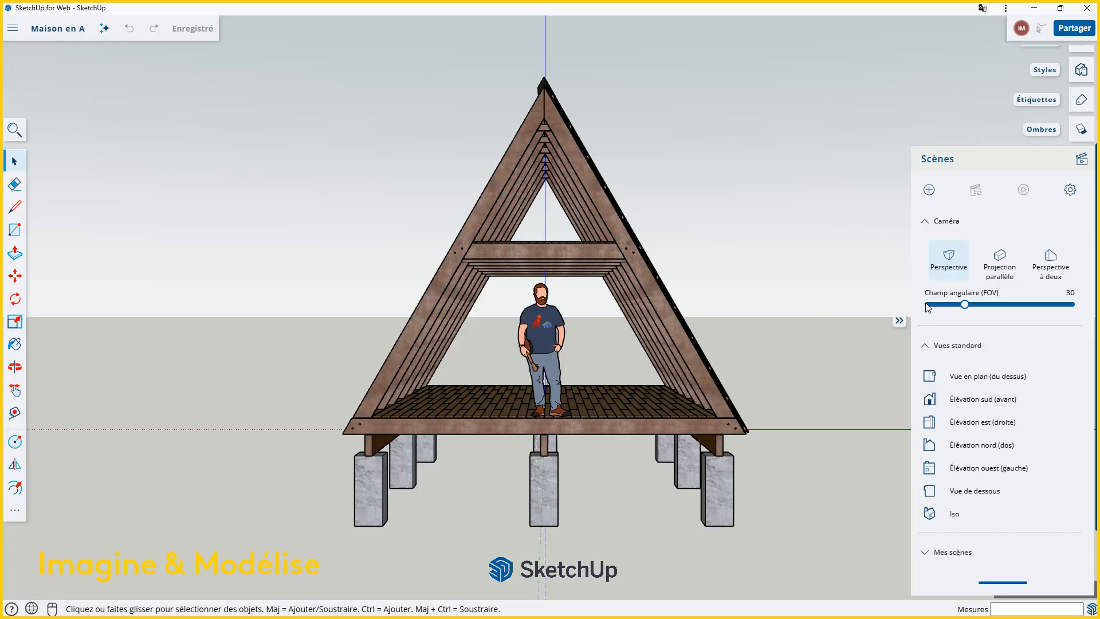
Step: Switch the camera to Projection parallèle, inspect the front elevation and close the scene settings
click(1000, 261)
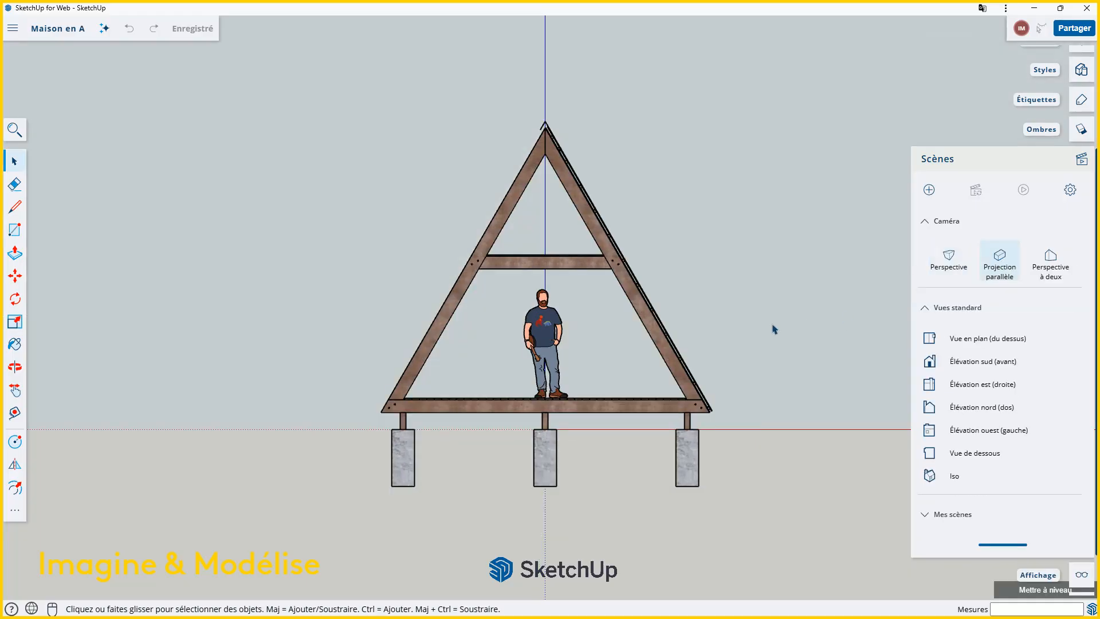
scroll(389, 404, up, 5)
scroll(387, 415, down, 3)
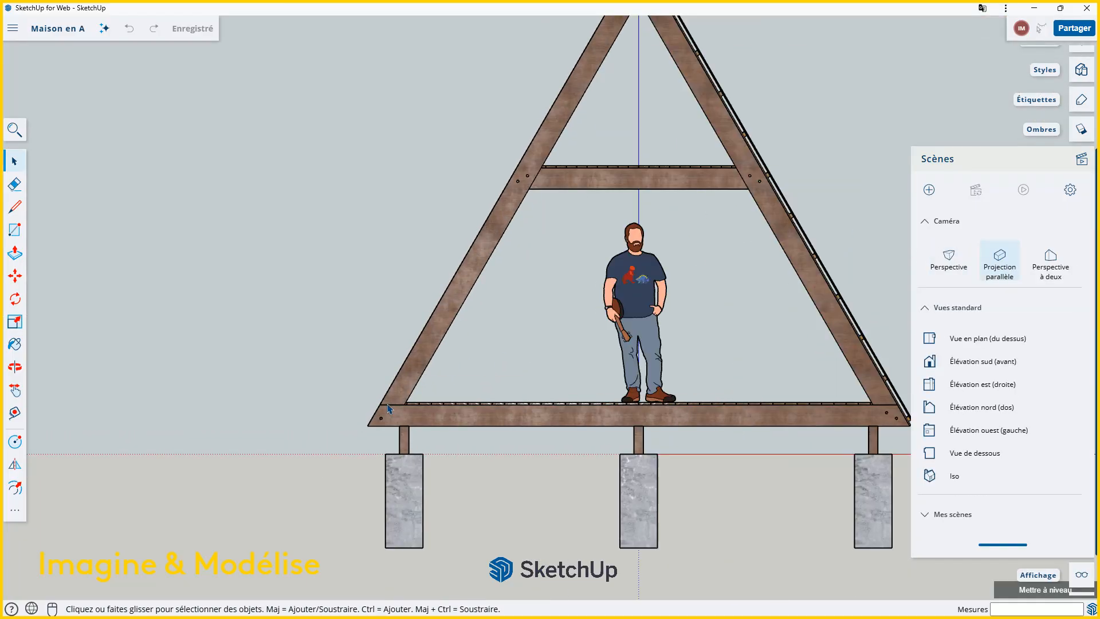
scroll(530, 221, down, 2)
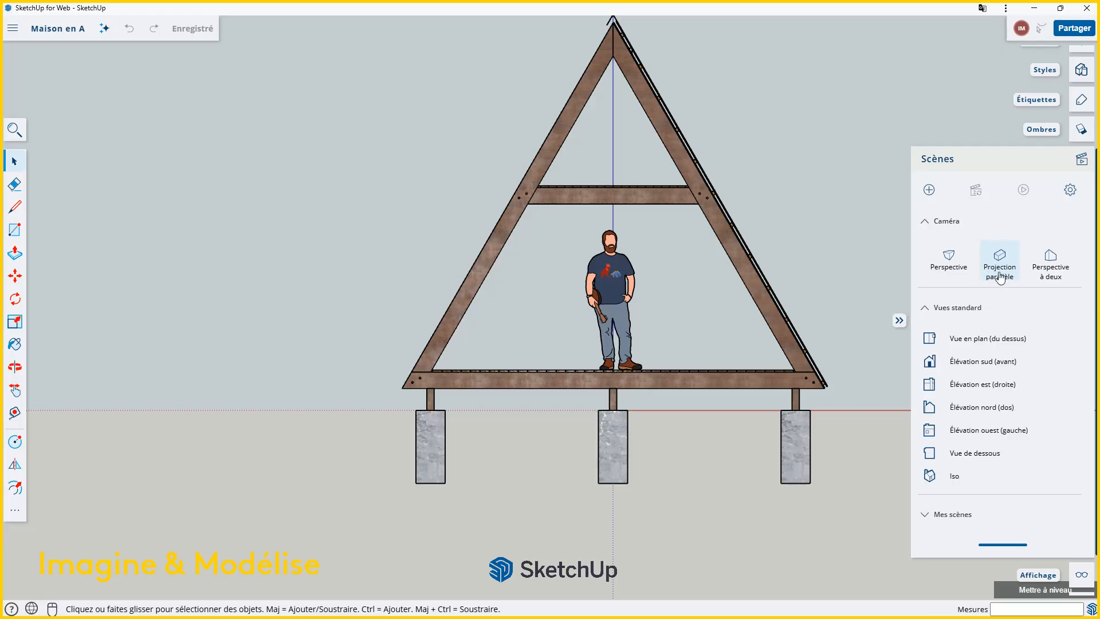
click(904, 324)
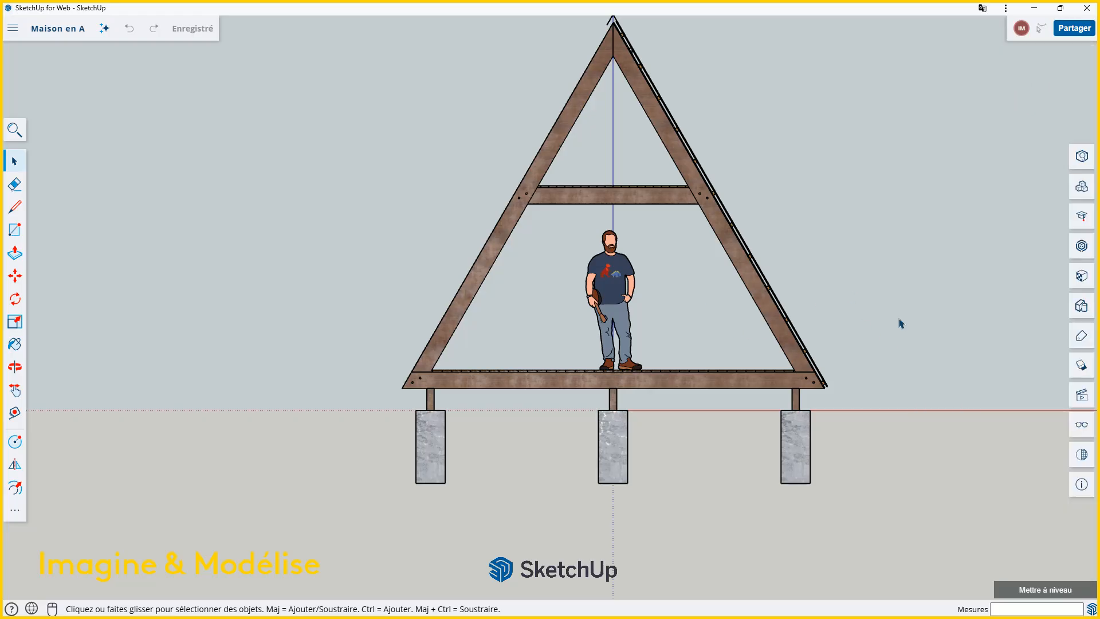
Step: Select the whole house with its piers and figure and move it about 10 m along the negative red axis, away from the origin
scroll(502, 335, down, 3)
middle_drag(613, 328, 585, 375)
scroll(585, 376, up, 3)
scroll(579, 372, down, 2)
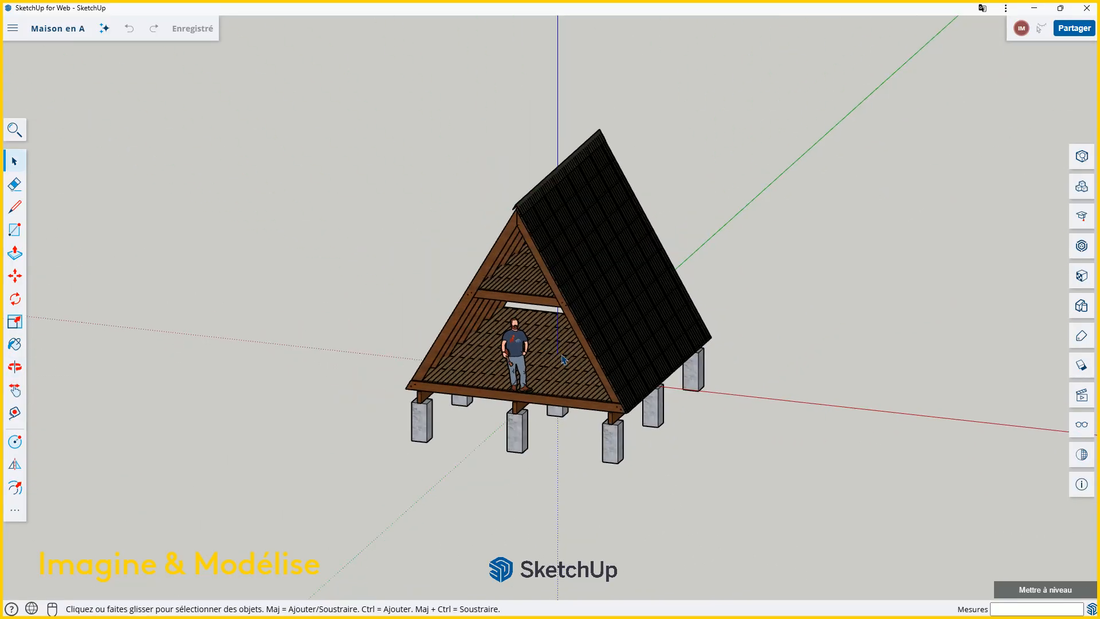
scroll(541, 317, down, 3)
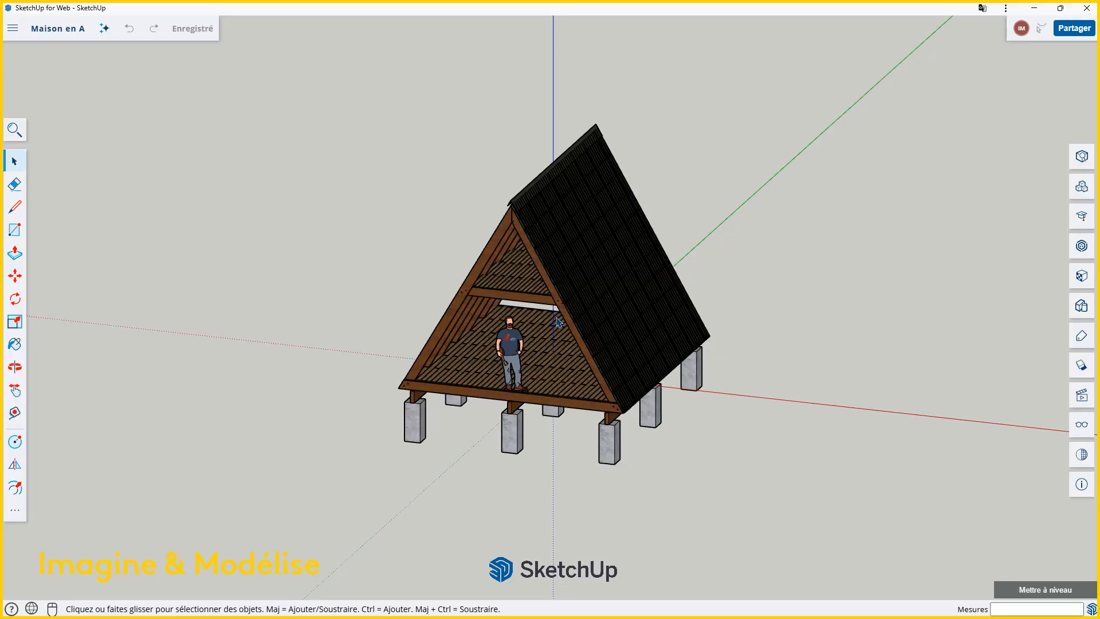
drag(343, 115, 770, 496)
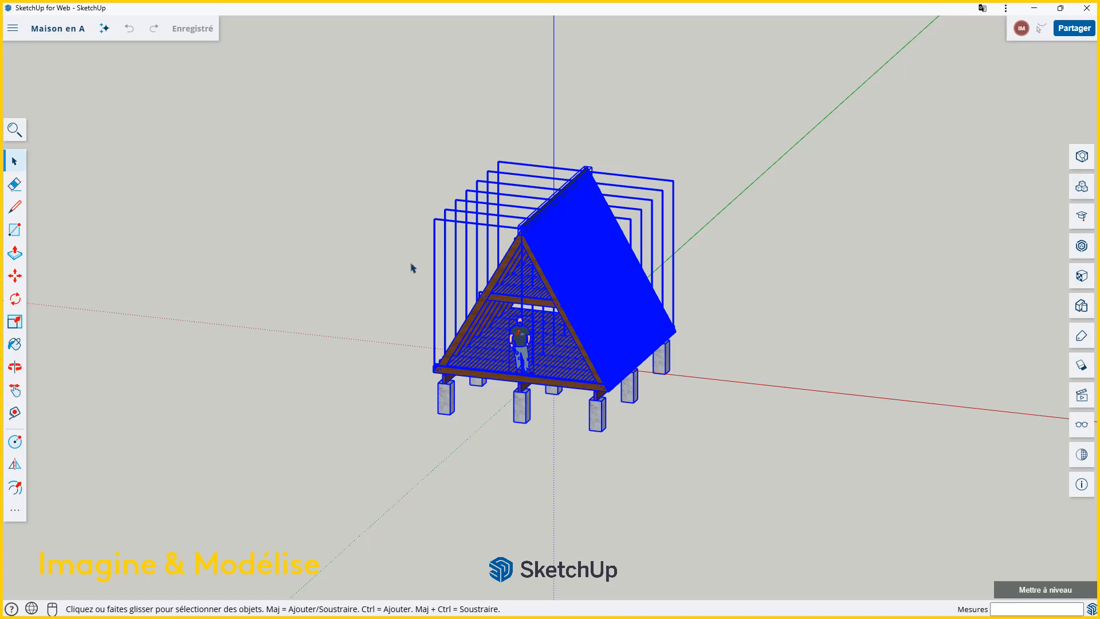
click(456, 131)
drag(334, 89, 749, 481)
click(16, 276)
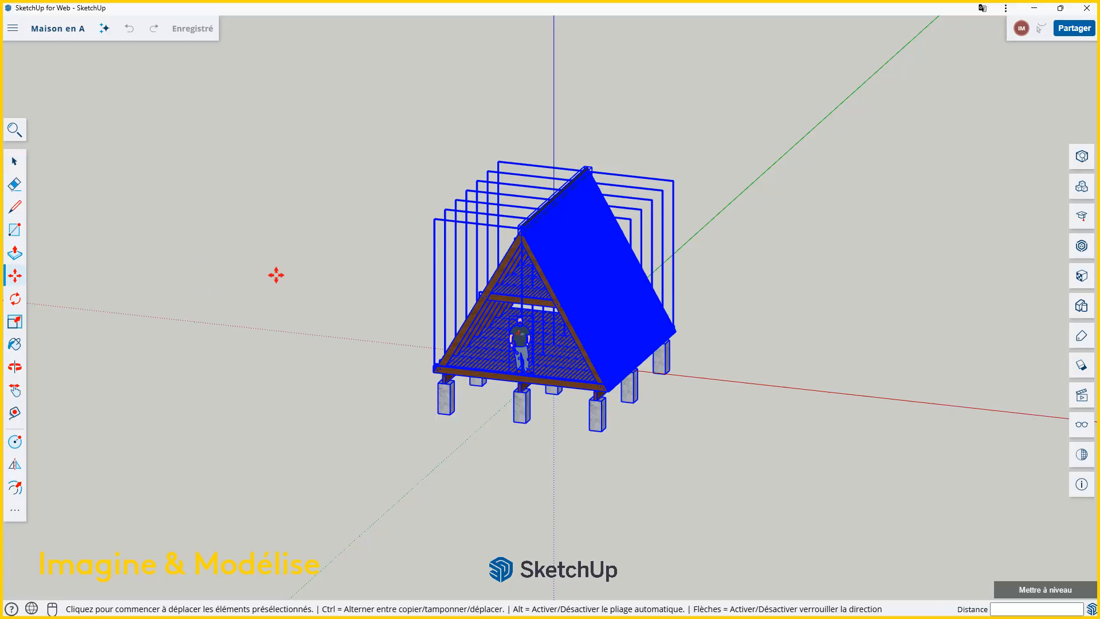
scroll(518, 449, up, 2)
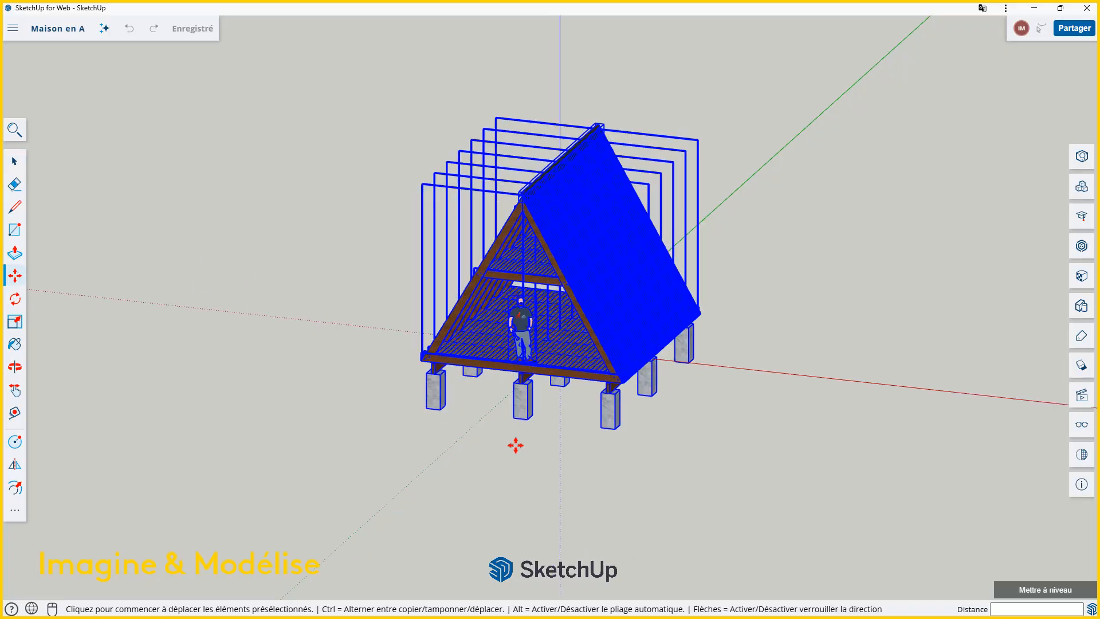
click(518, 420)
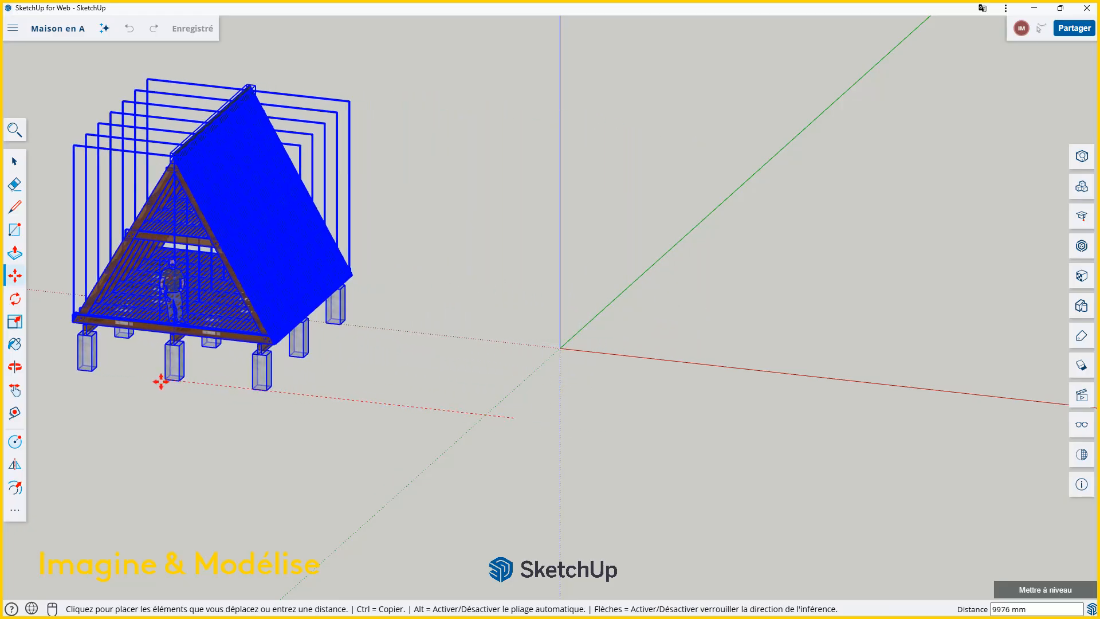
click(121, 375)
scroll(587, 442, down, 2)
key(space)
click(422, 407)
middle_drag(414, 400, 435, 408)
scroll(455, 405, up, 1)
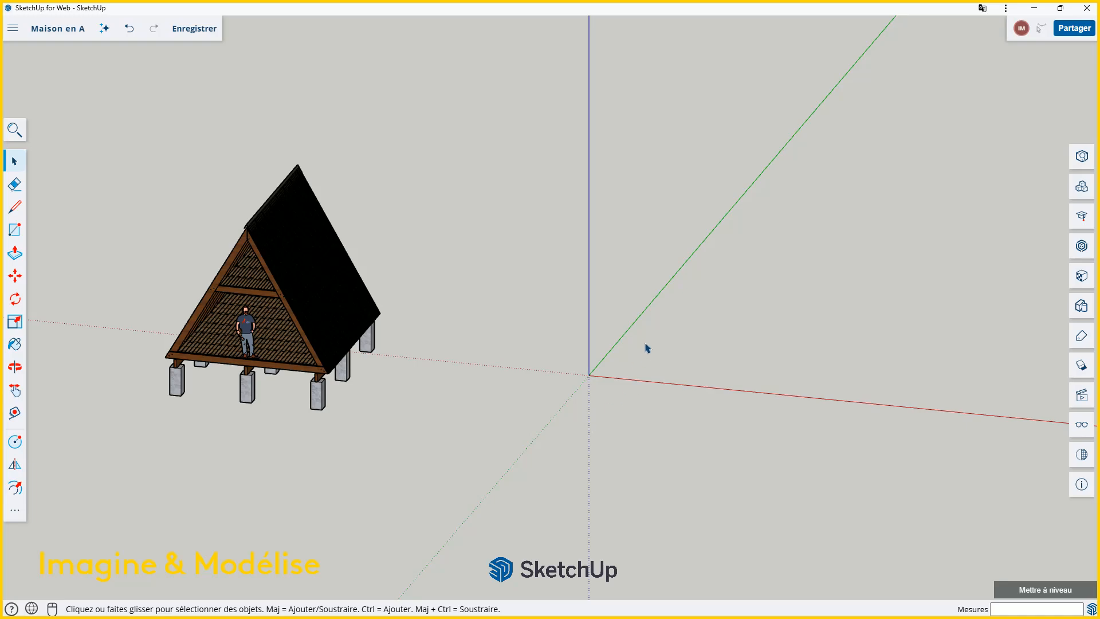
scroll(596, 378, up, 3)
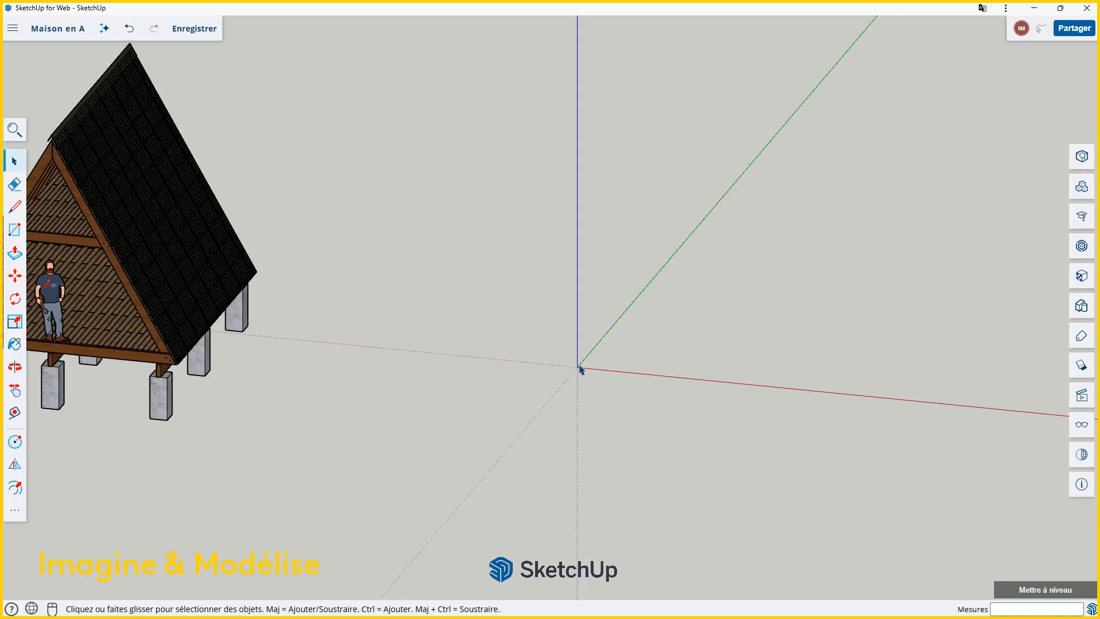
scroll(580, 368, down, 5)
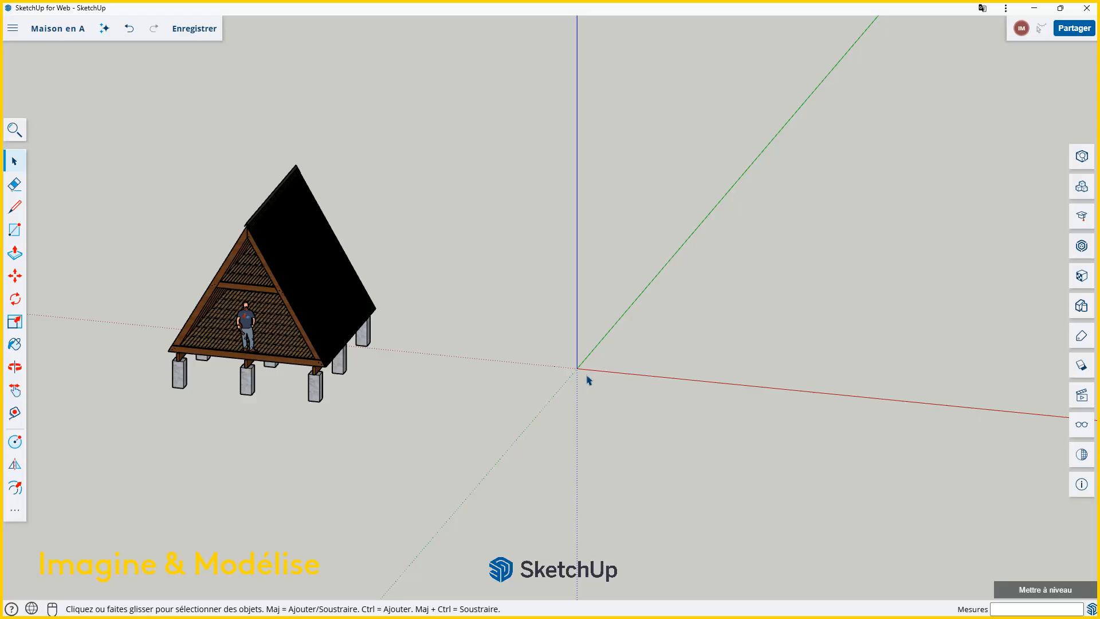
scroll(588, 380, up, 1)
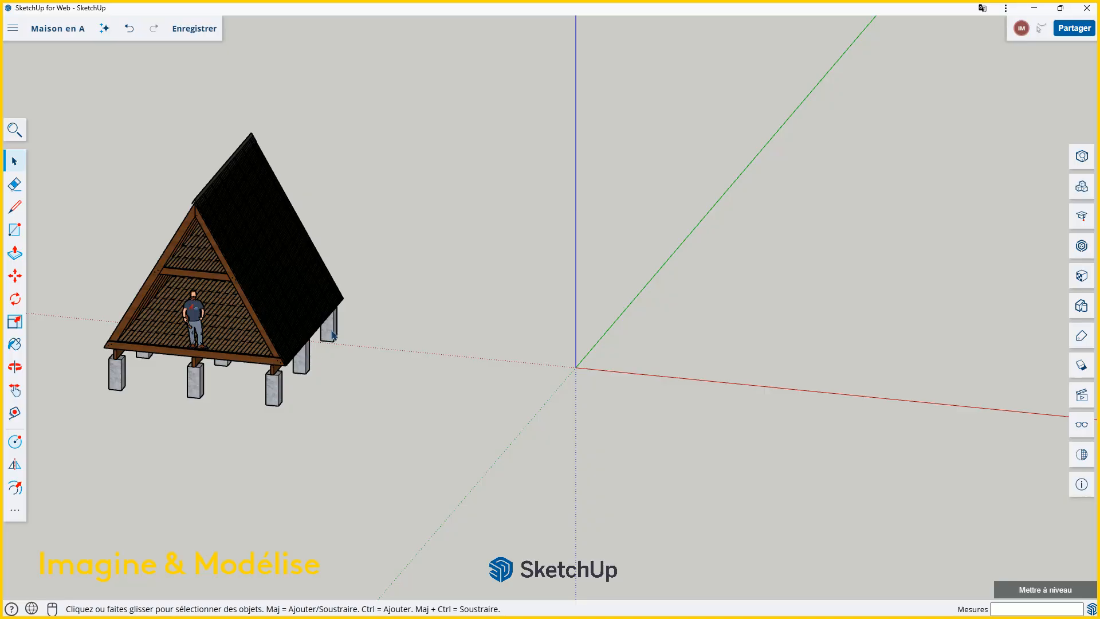
scroll(586, 377, up, 2)
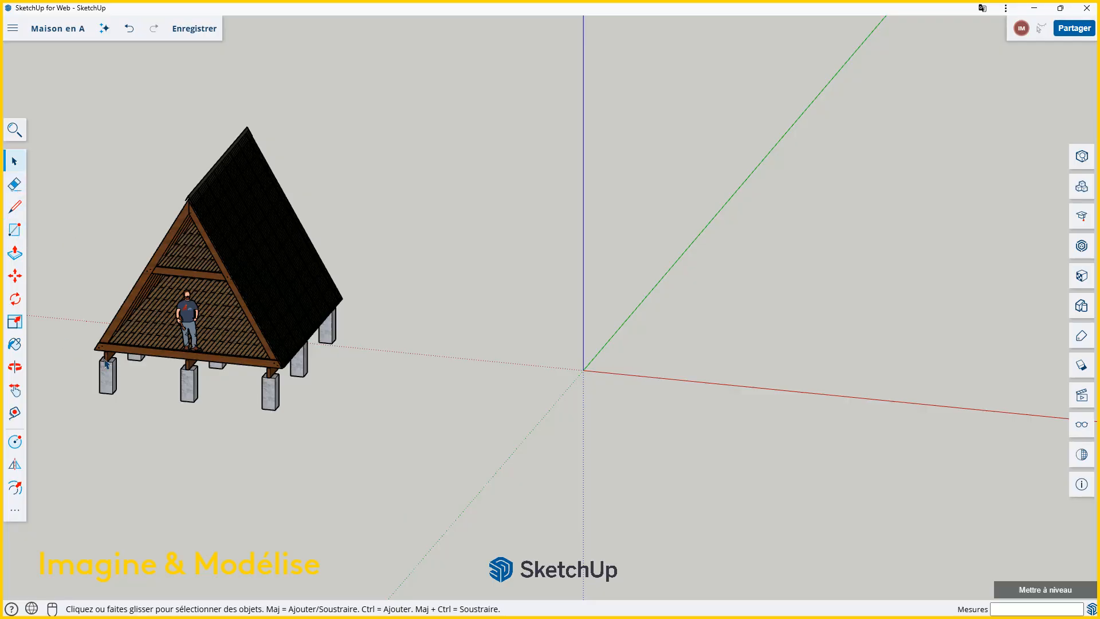
Step: Draw a 400 × 400 mm rectangle centred on the origin, flat on the ground plane
click(18, 234)
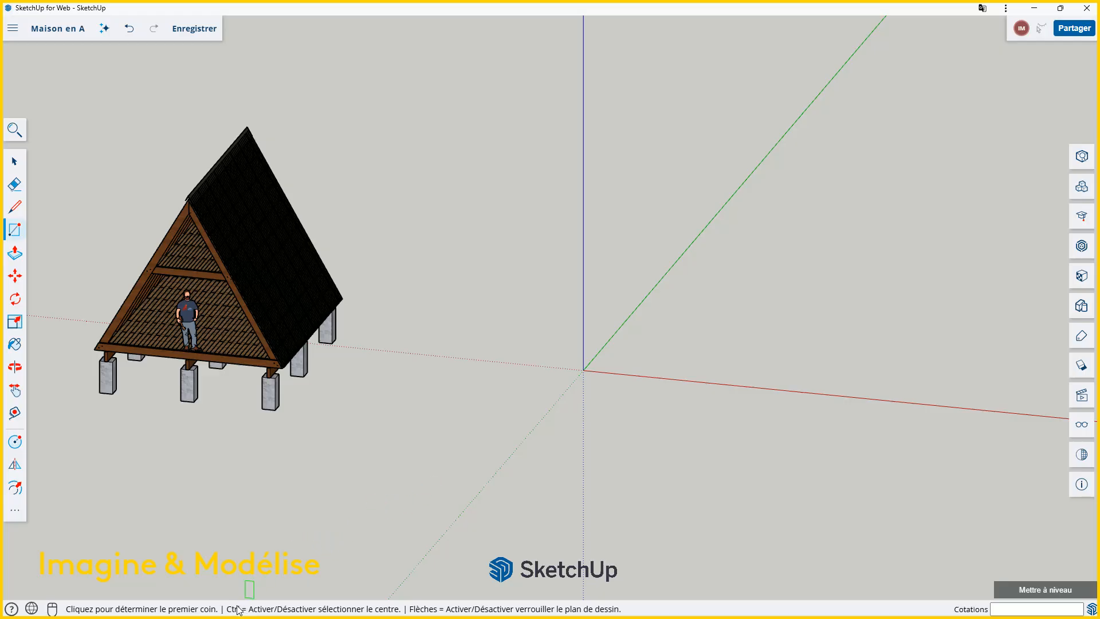
scroll(578, 383, up, 3)
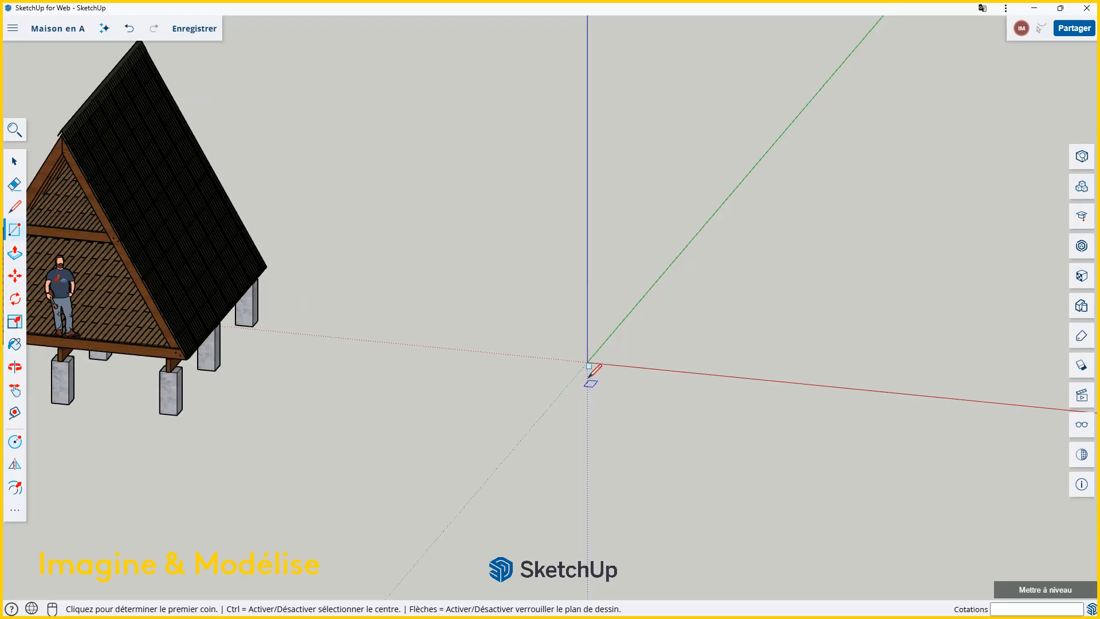
scroll(590, 381, up, 2)
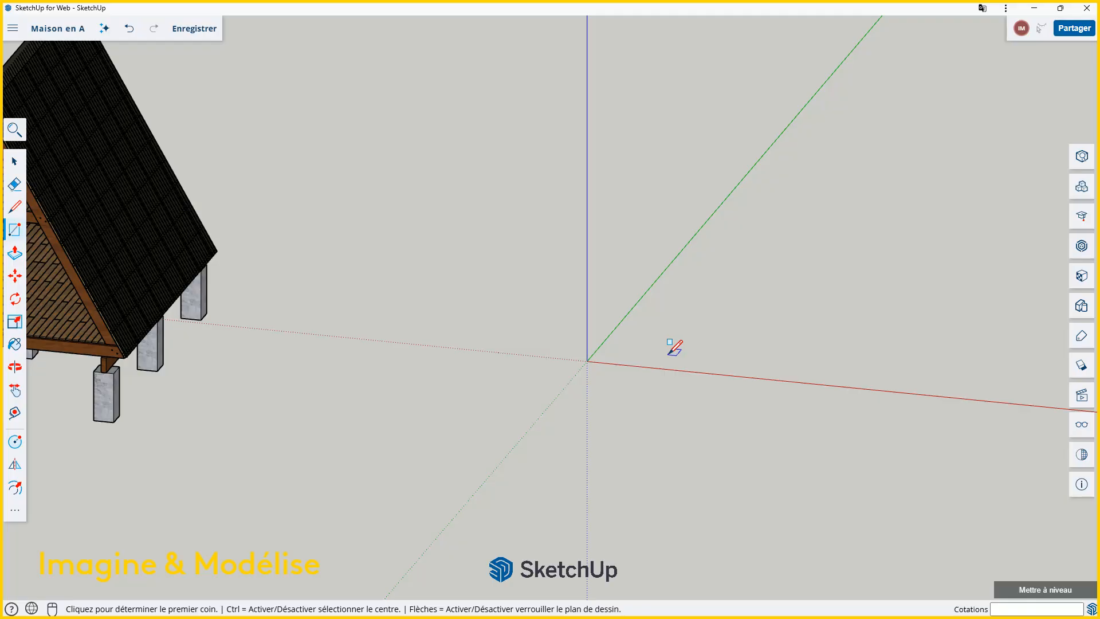
key(ctrl)
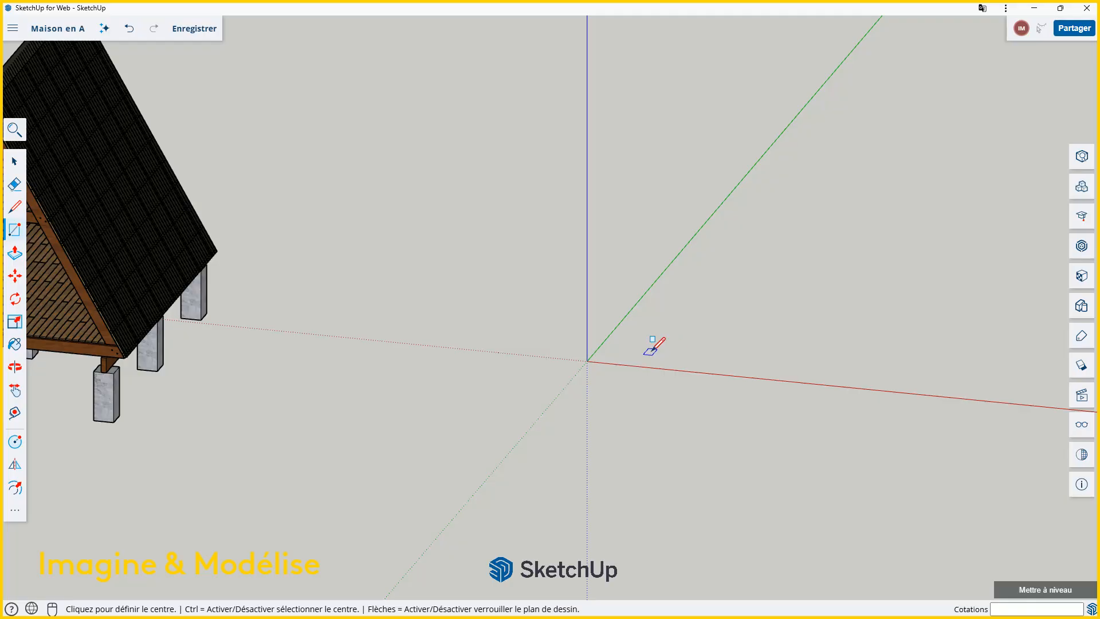
click(587, 361)
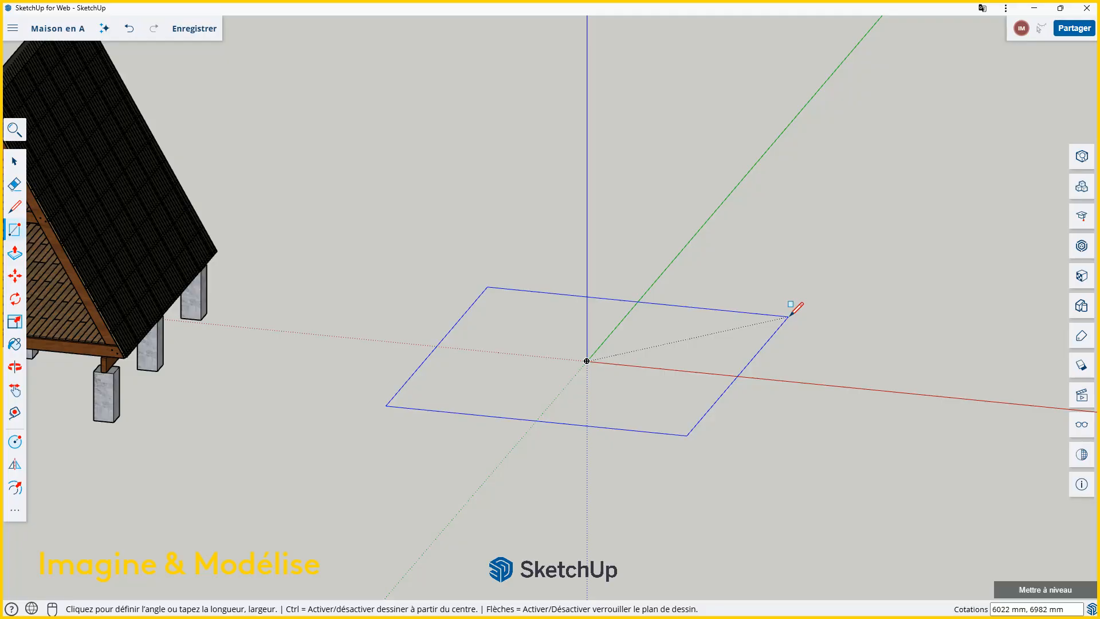
text(400,400)
key(Return)
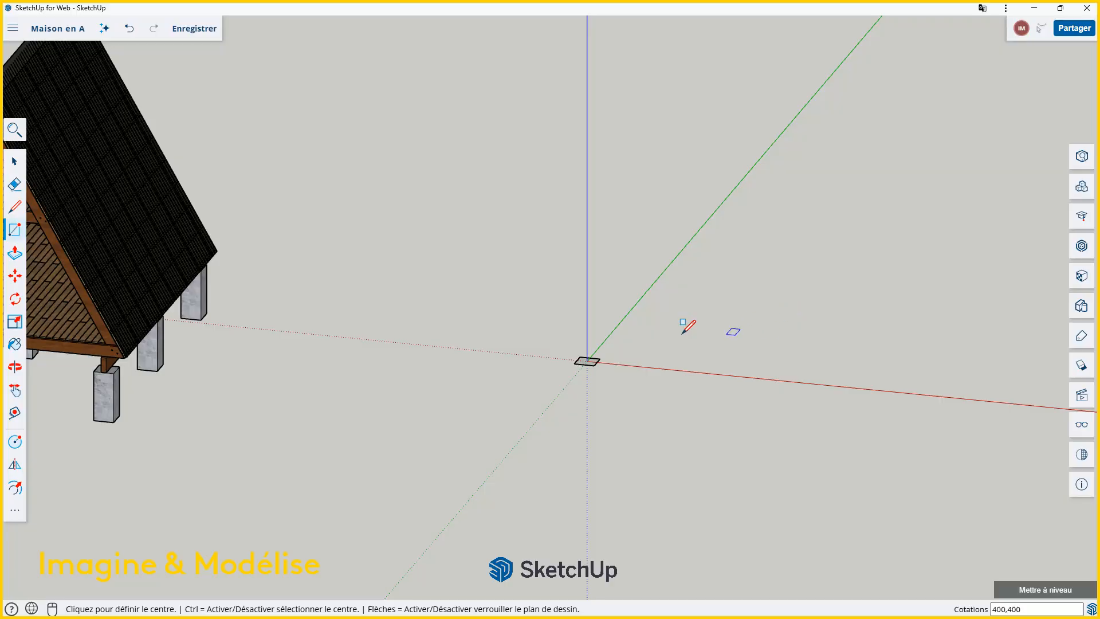
scroll(570, 370, up, 3)
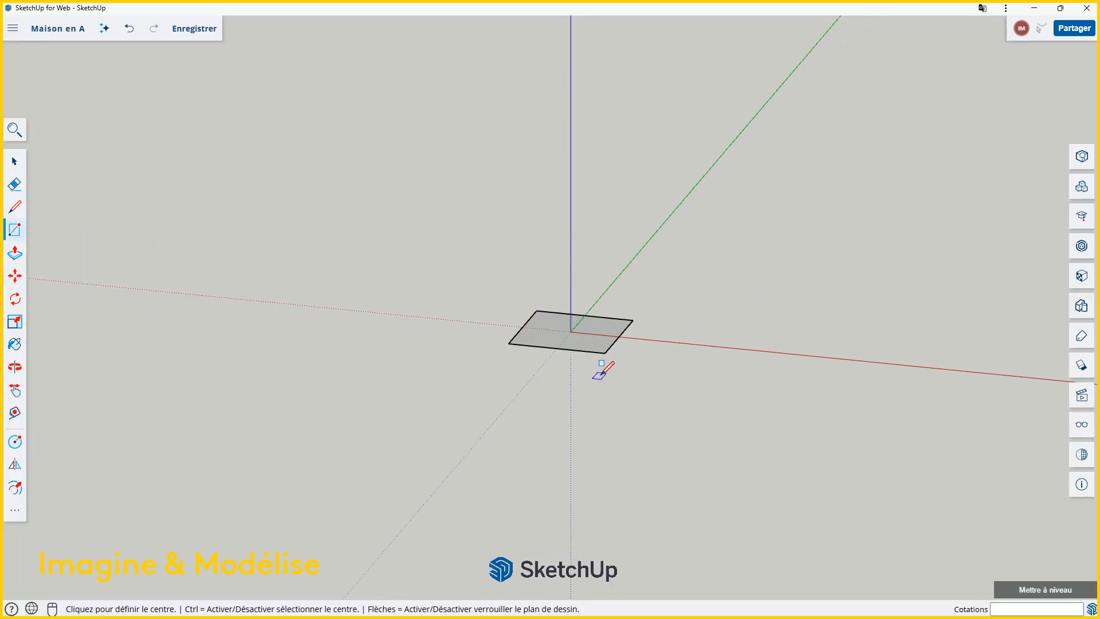
scroll(650, 340, down, 3)
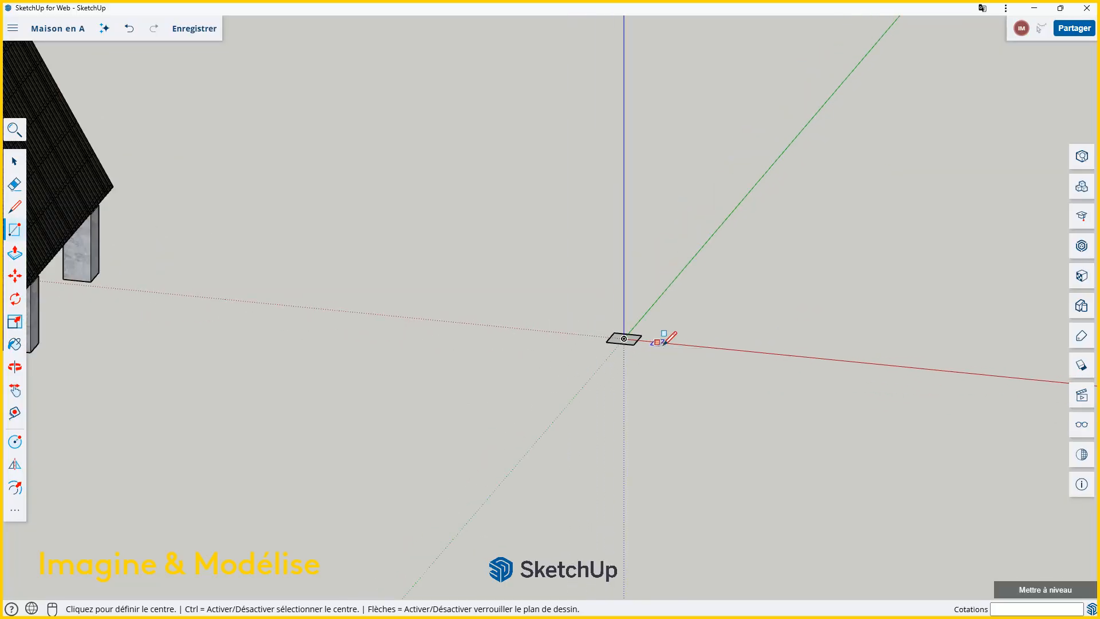
scroll(676, 344, down, 1)
scroll(676, 343, up, 1)
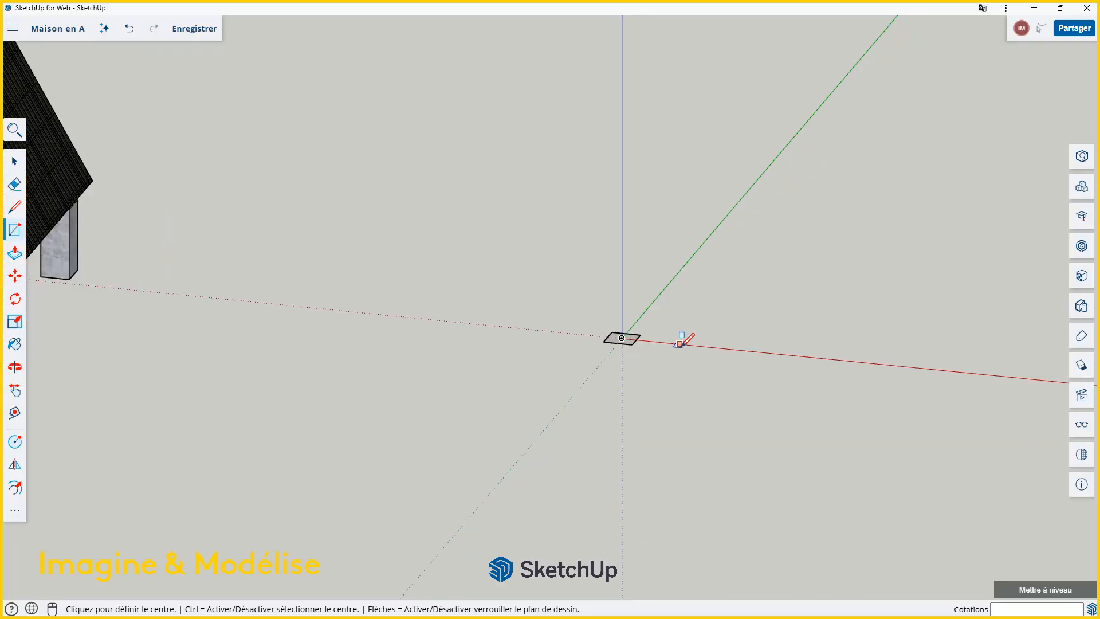
key(space)
Step: Push the square face at the origin 1000 mm downward with Push/Pull to form a pier below the ground plane
middle_drag(706, 330, 695, 378)
scroll(628, 410, up, 1)
scroll(656, 316, down, 1)
scroll(659, 364, down, 2)
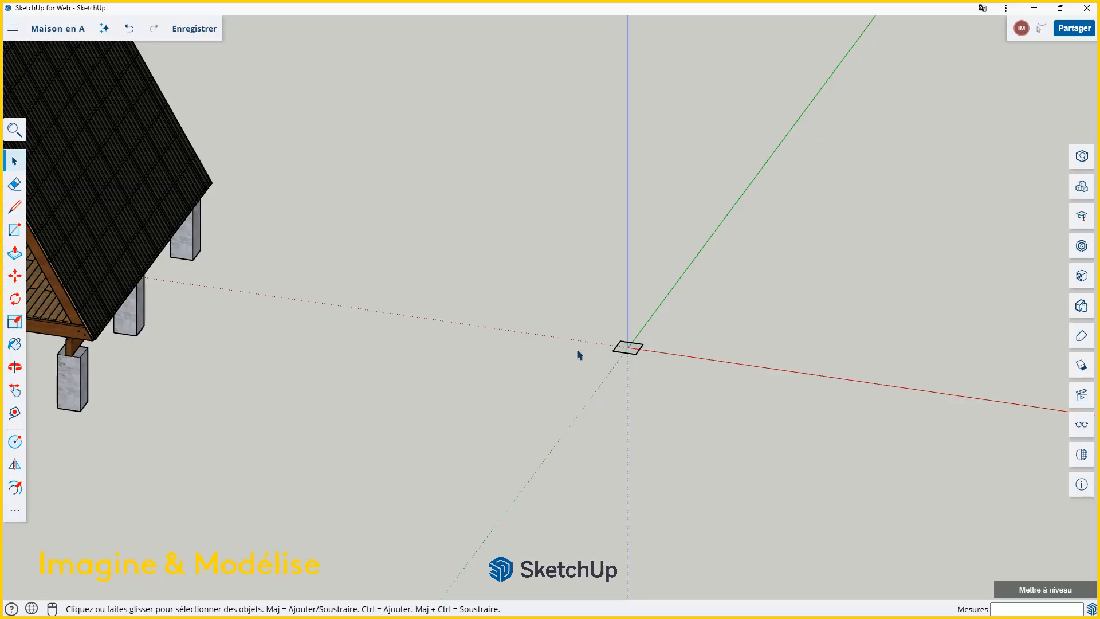
click(15, 253)
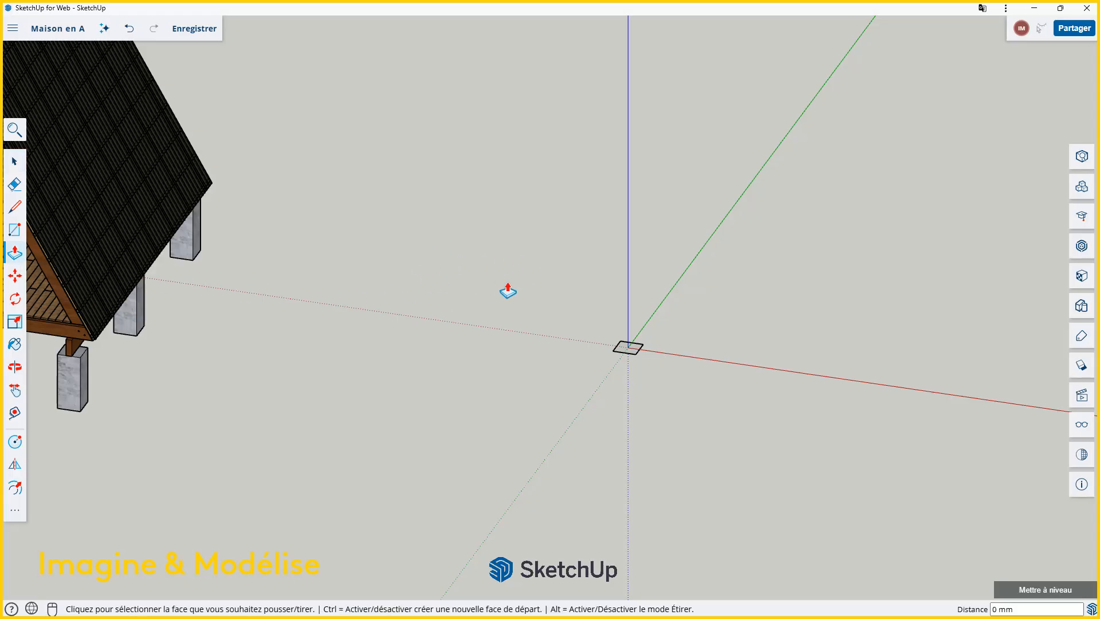
scroll(681, 397, up, 6)
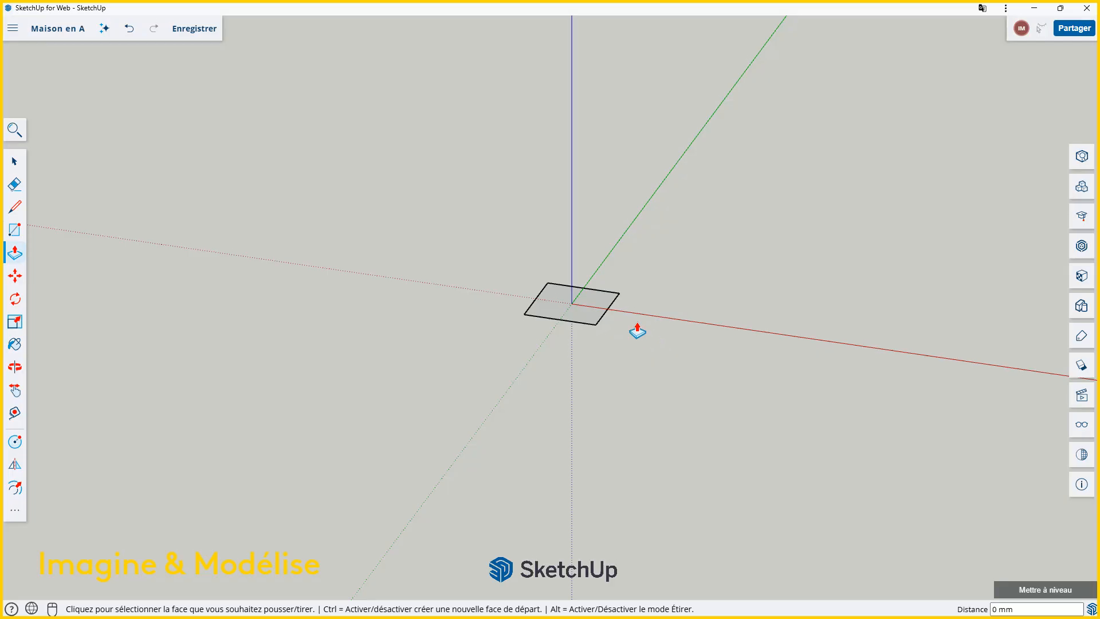
scroll(618, 322, up, 1)
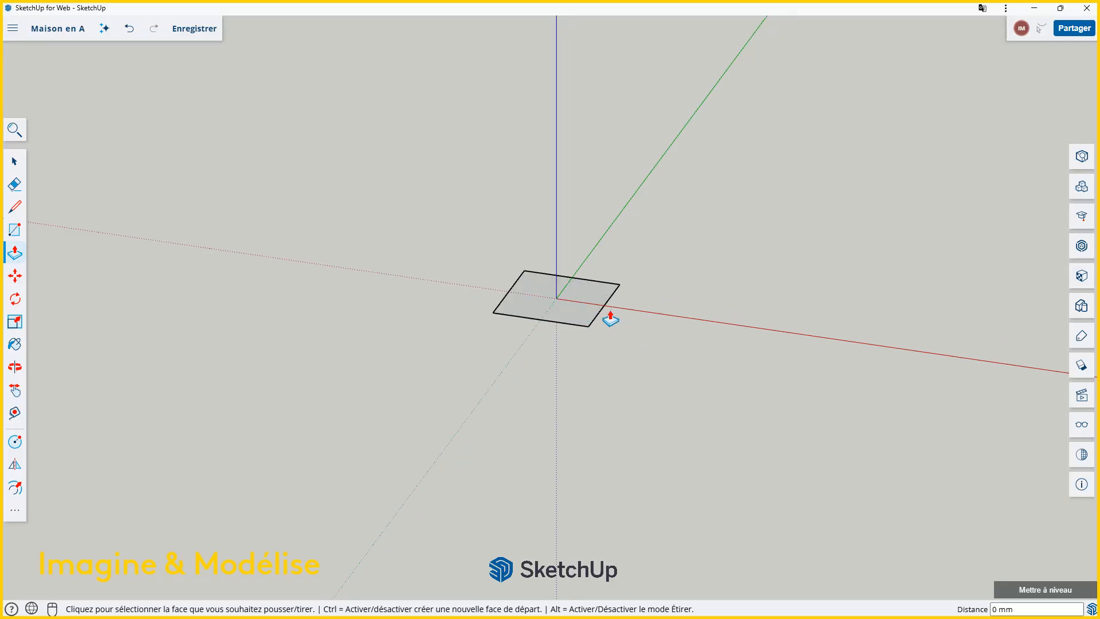
scroll(637, 319, down, 1)
scroll(592, 310, down, 1)
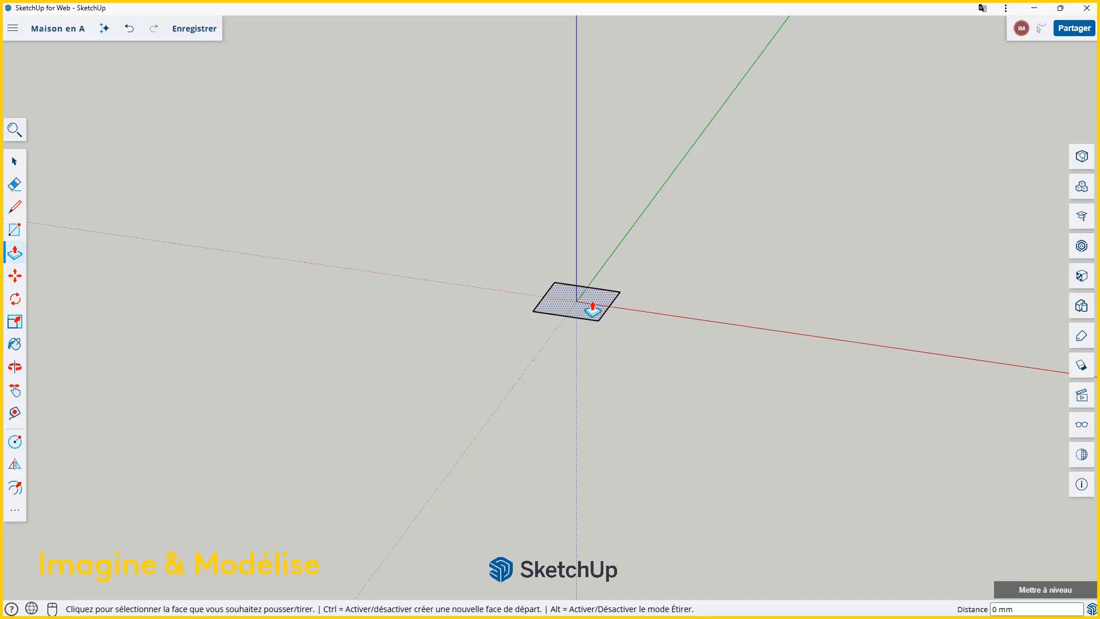
click(593, 310)
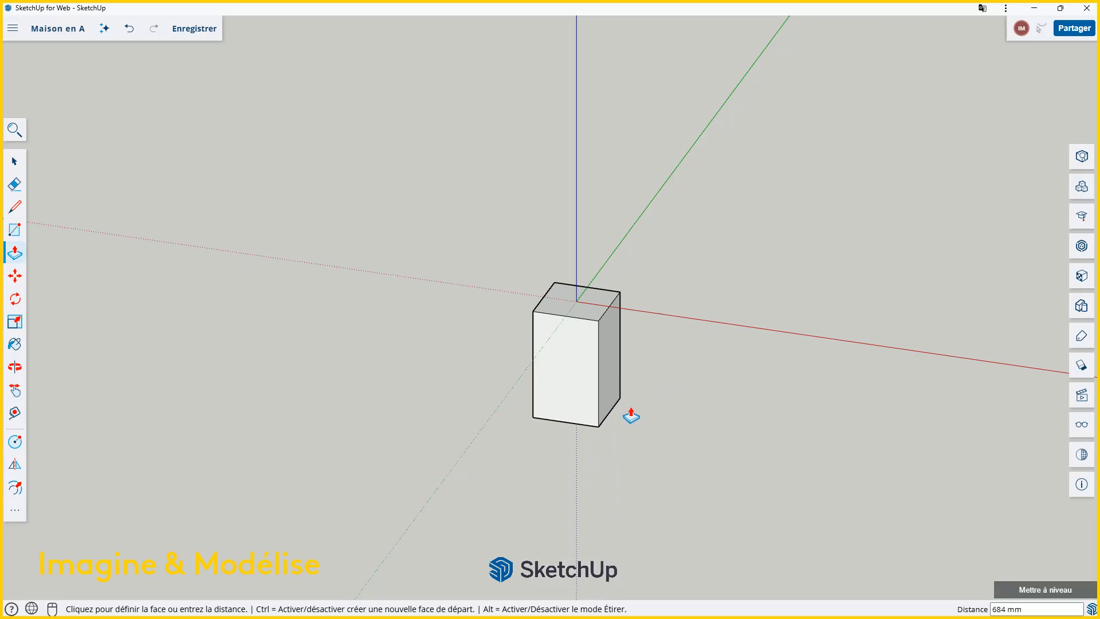
text(1000)
key(Return)
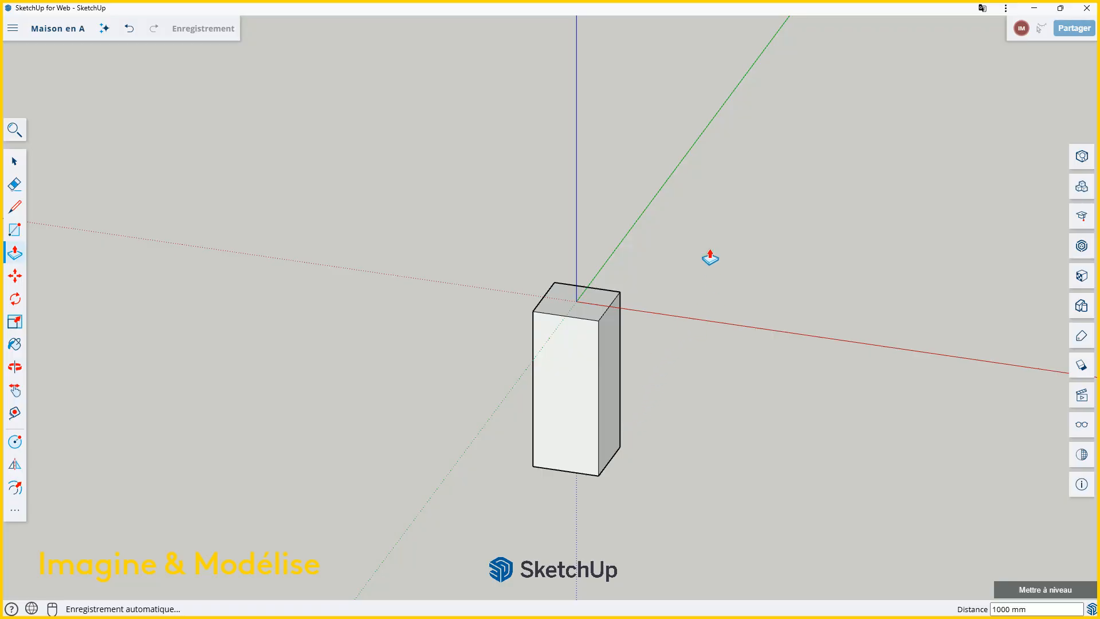
key(space)
Step: Inspect the new pier and select its front and side faces individually, ending with the front face selected
scroll(714, 263, down, 6)
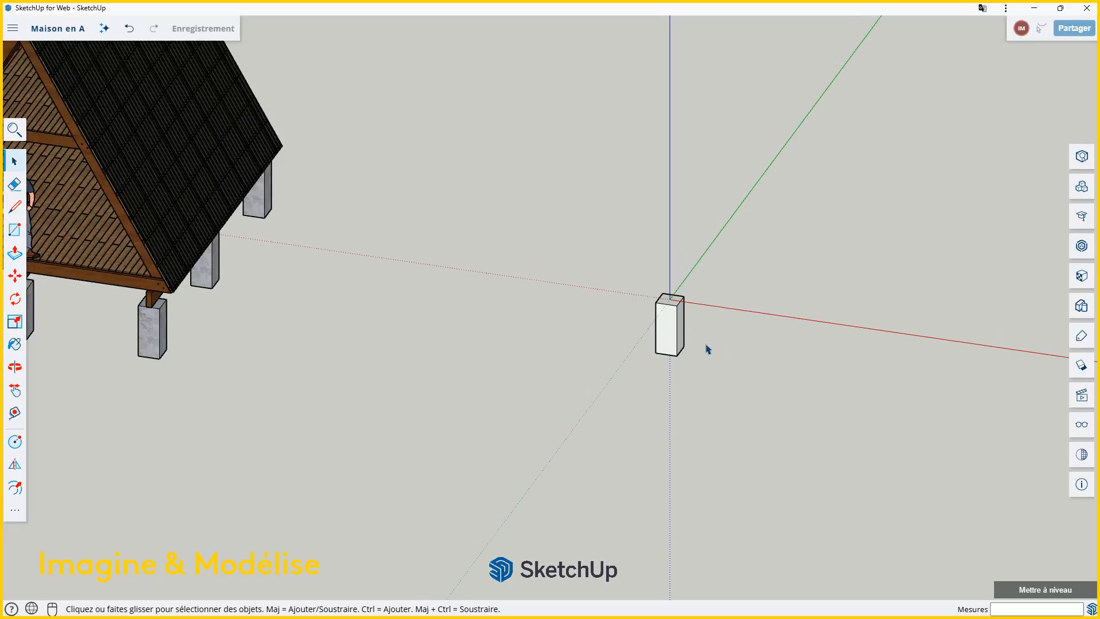
scroll(708, 338, up, 5)
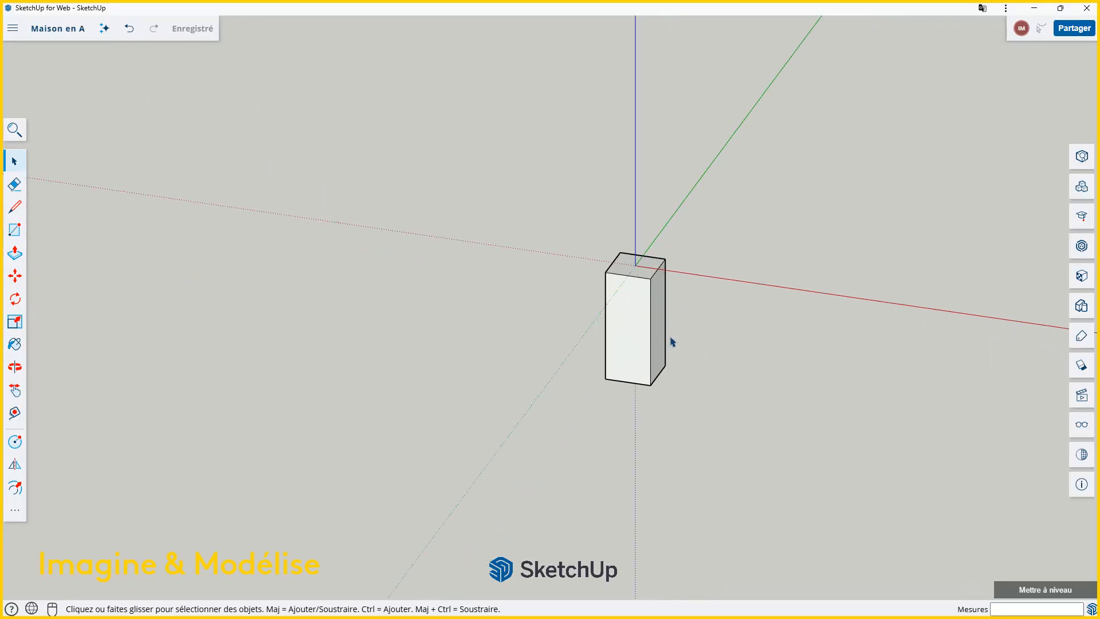
scroll(670, 341, up, 2)
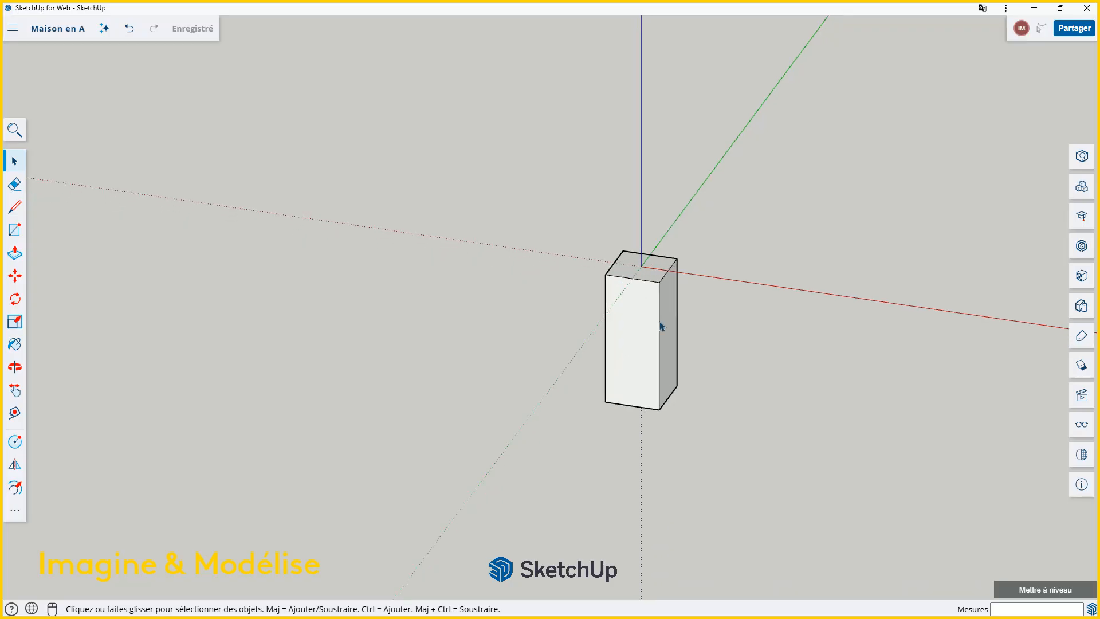
scroll(631, 325, up, 2)
scroll(487, 325, down, 2)
scroll(554, 343, up, 1)
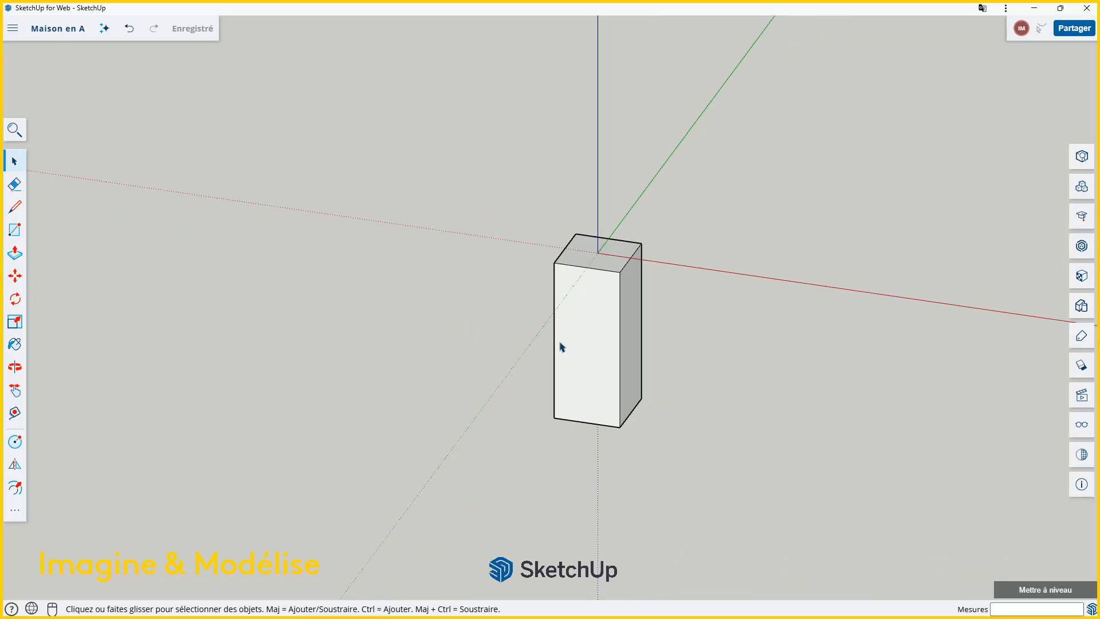
scroll(606, 310, down, 2)
click(608, 302)
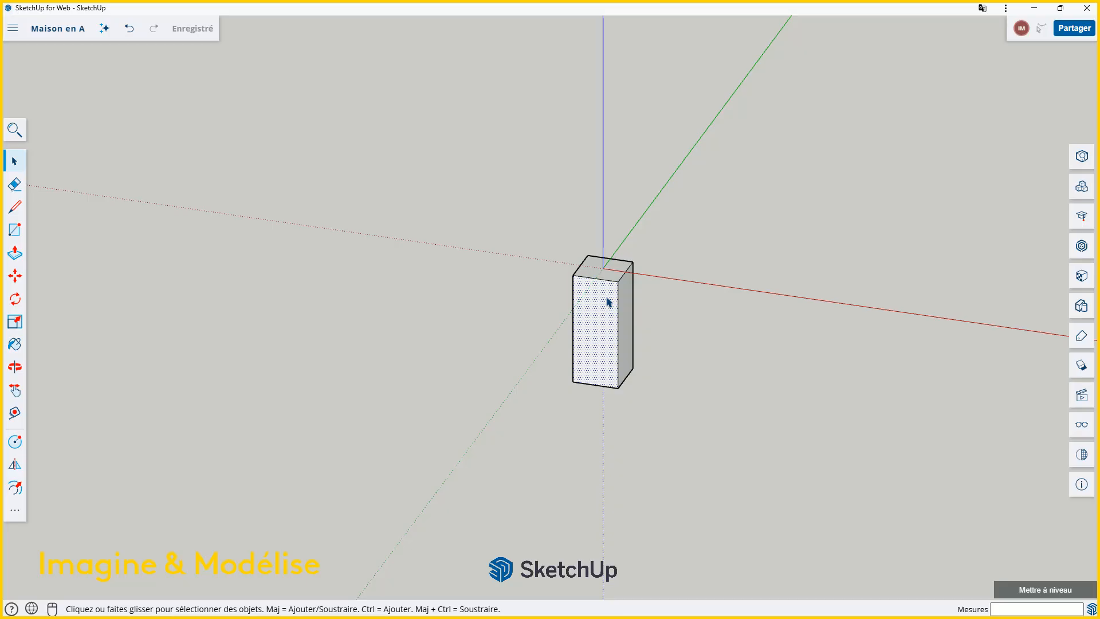
click(608, 276)
click(602, 307)
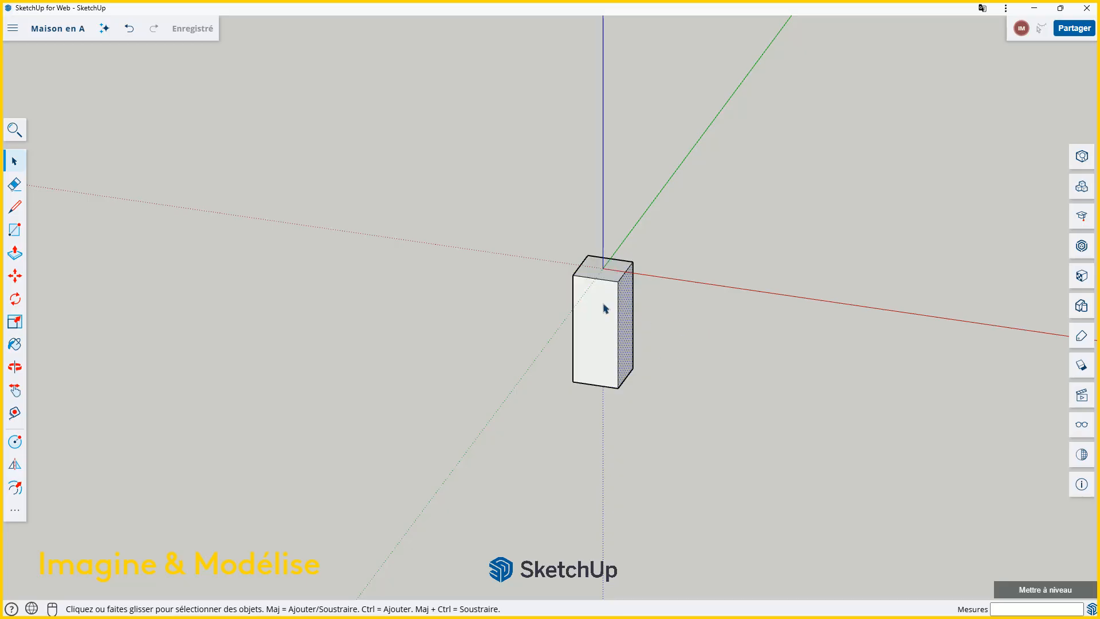
scroll(603, 312, up, 2)
scroll(570, 274, down, 1)
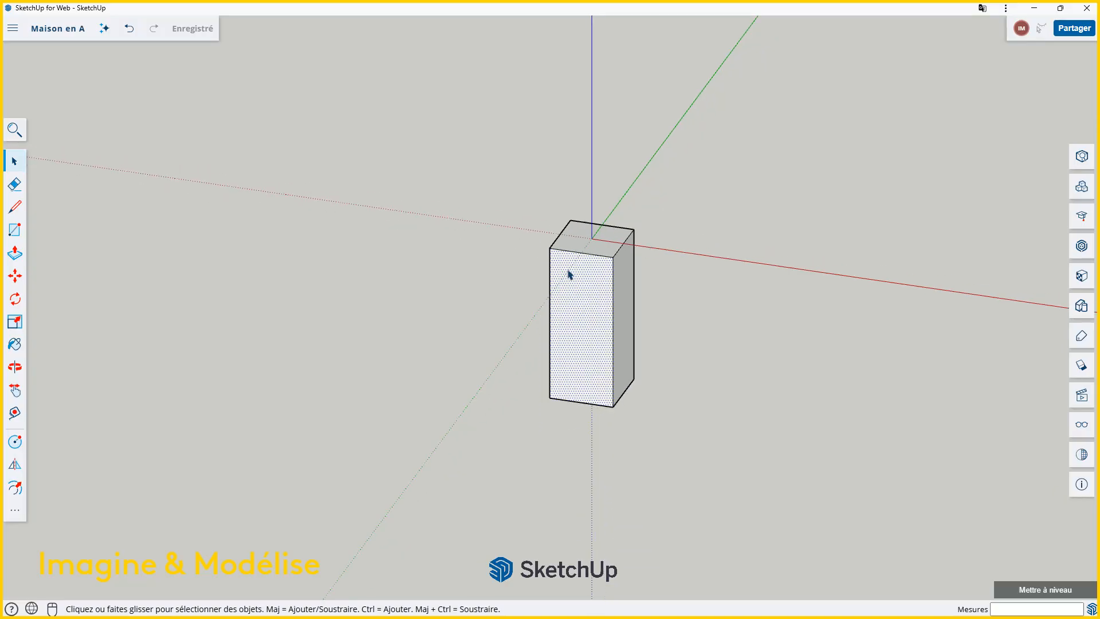
scroll(653, 308, down, 3)
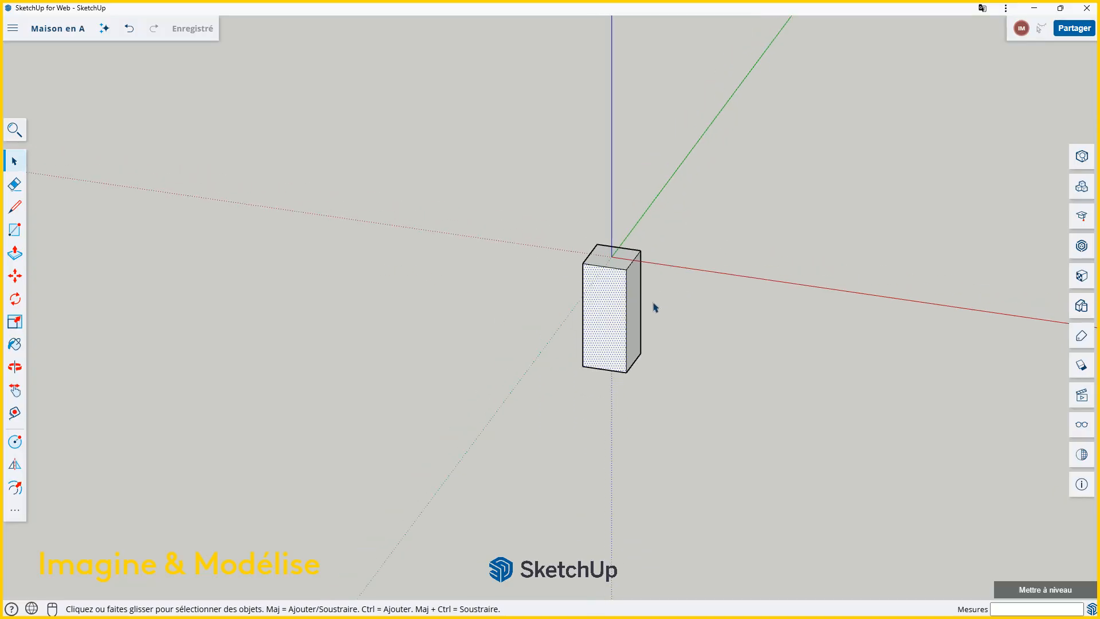
scroll(645, 321, up, 1)
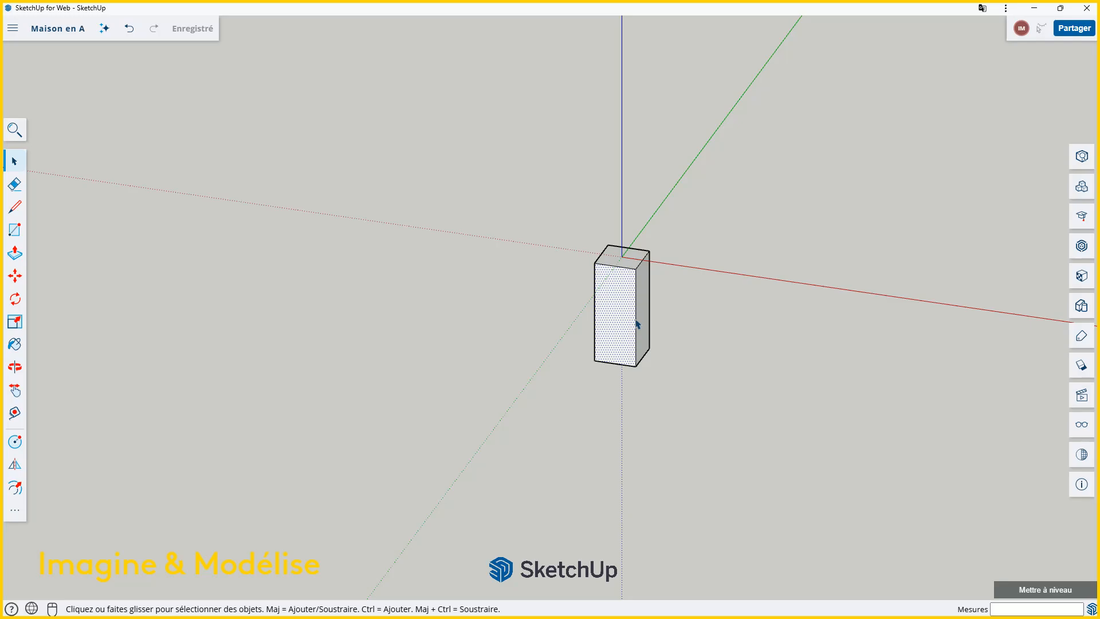
Step: Try to move only the pier's front face about 367 mm along the negative red axis
click(16, 277)
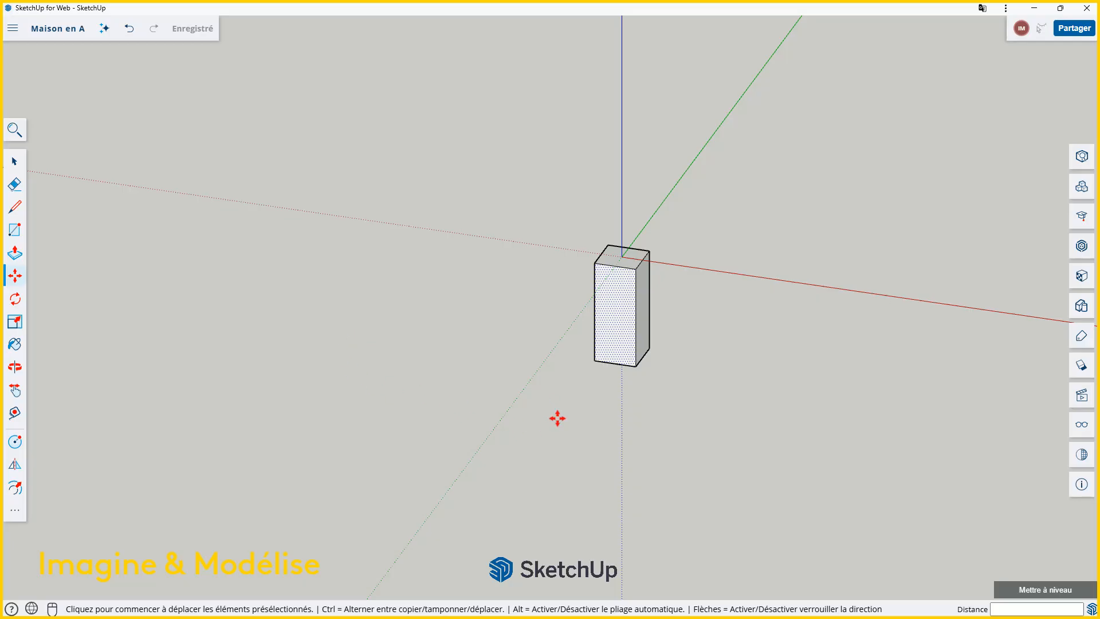
click(613, 365)
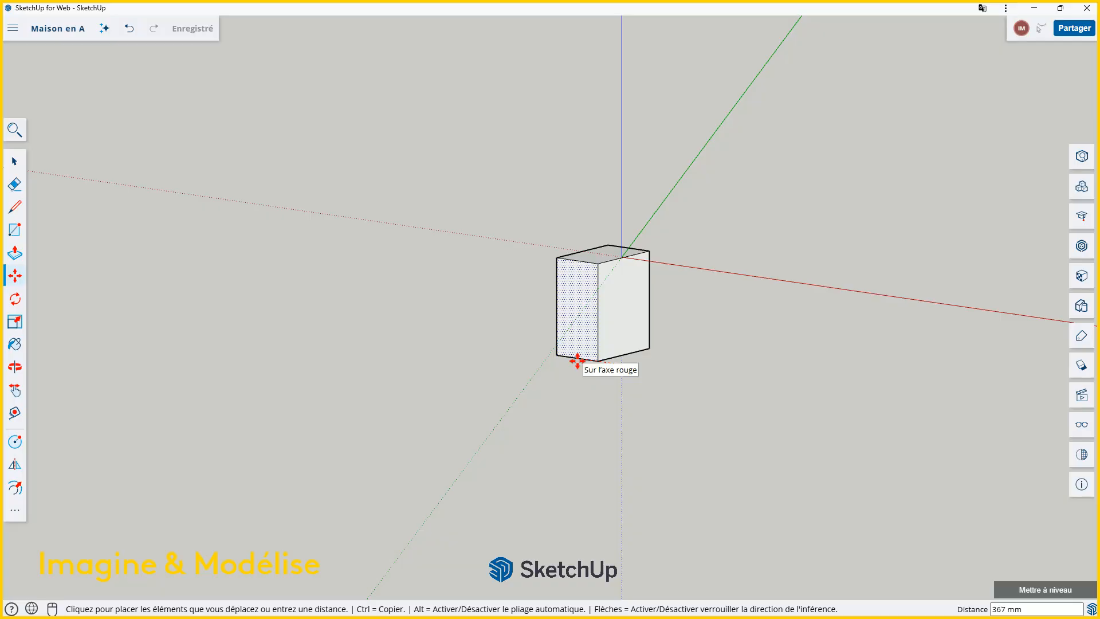
key(Escape)
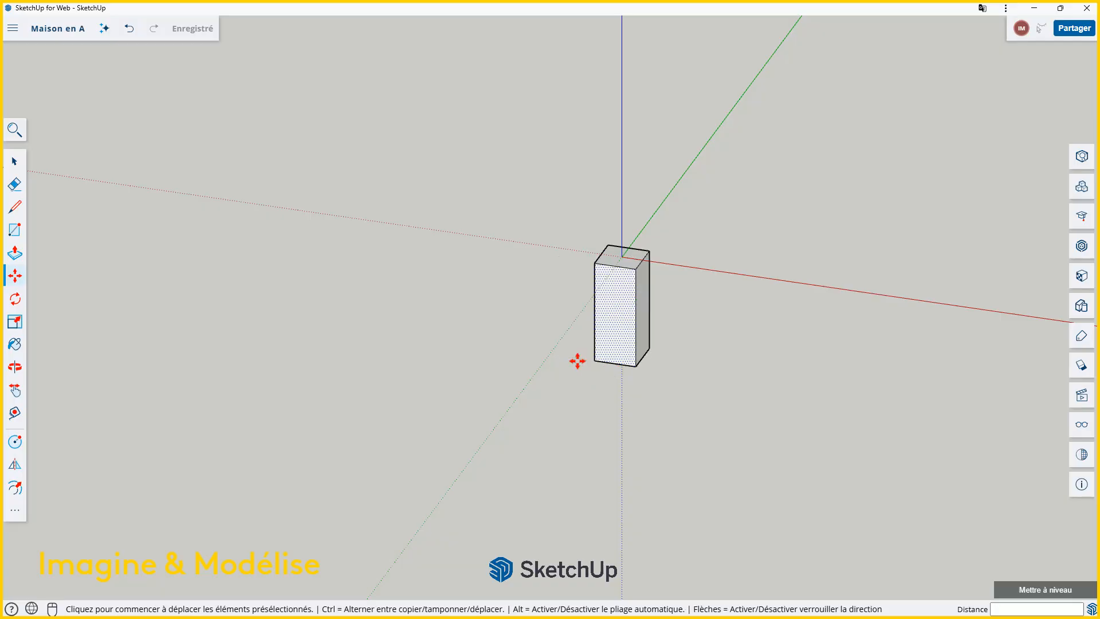
key(space)
Step: Compare selecting the pier's entire geometry with selecting only its front face, clearing each selection
scroll(630, 356, down, 1)
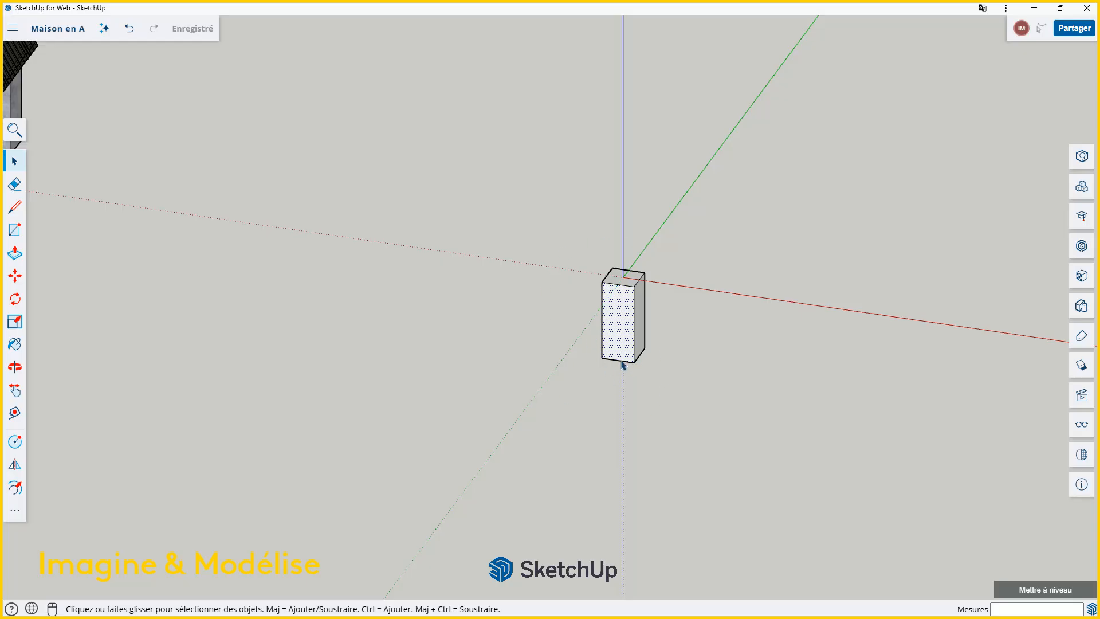
scroll(695, 336, up, 5)
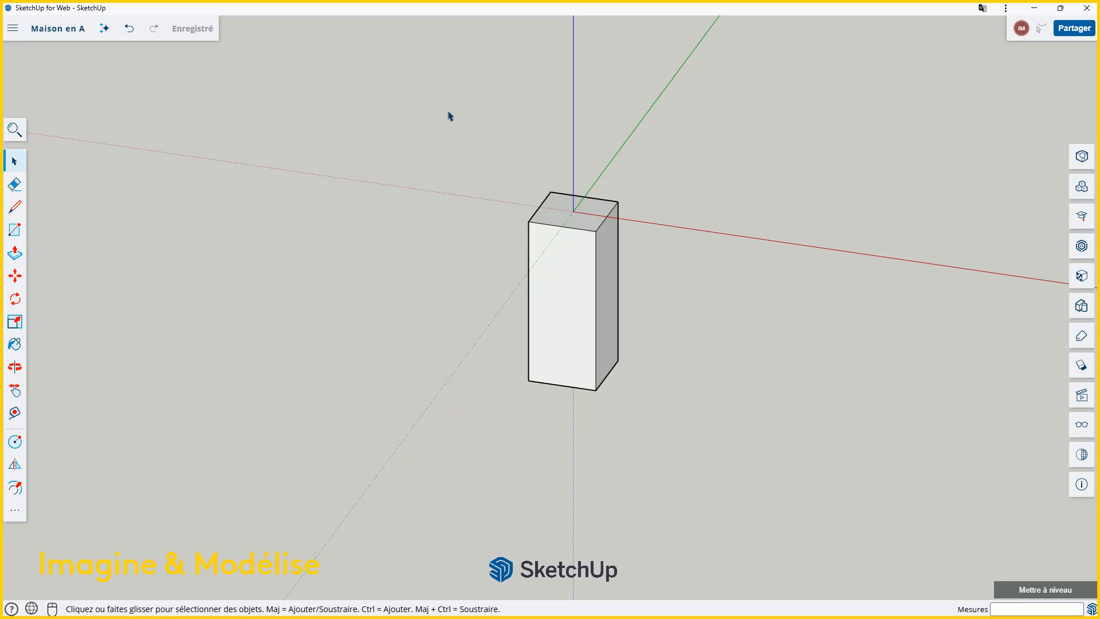
drag(401, 92, 718, 452)
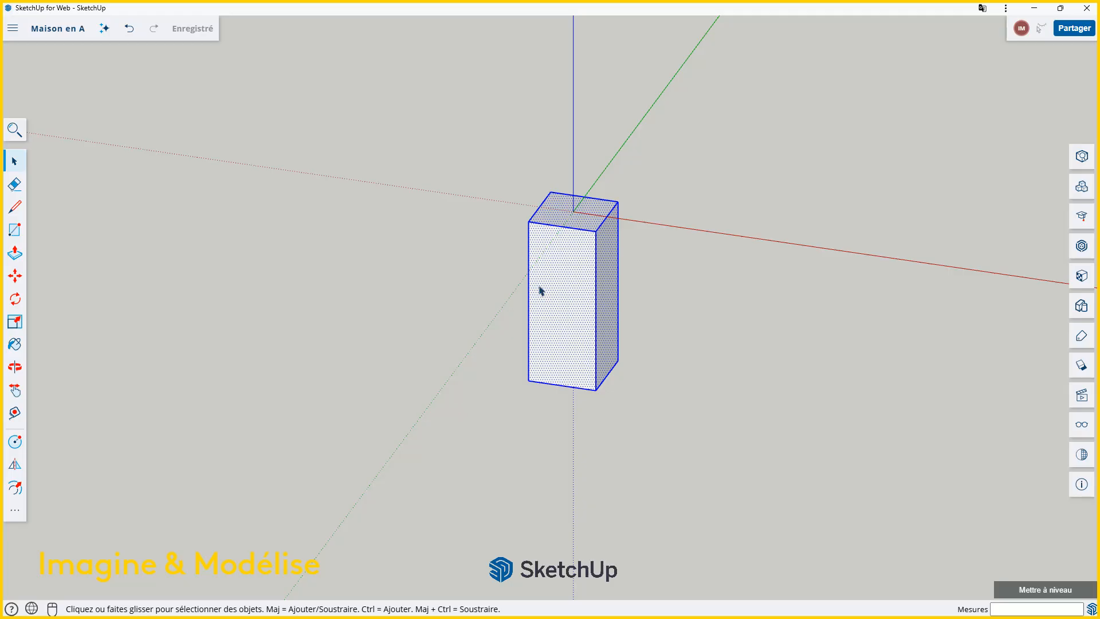
click(690, 346)
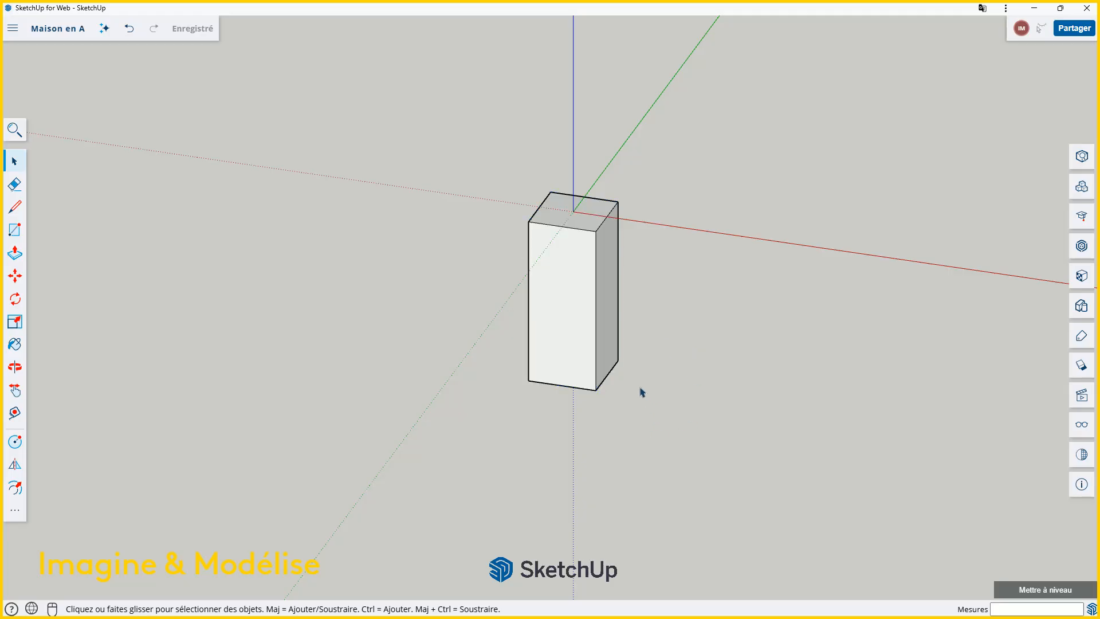
scroll(648, 327, up, 3)
scroll(664, 344, down, 2)
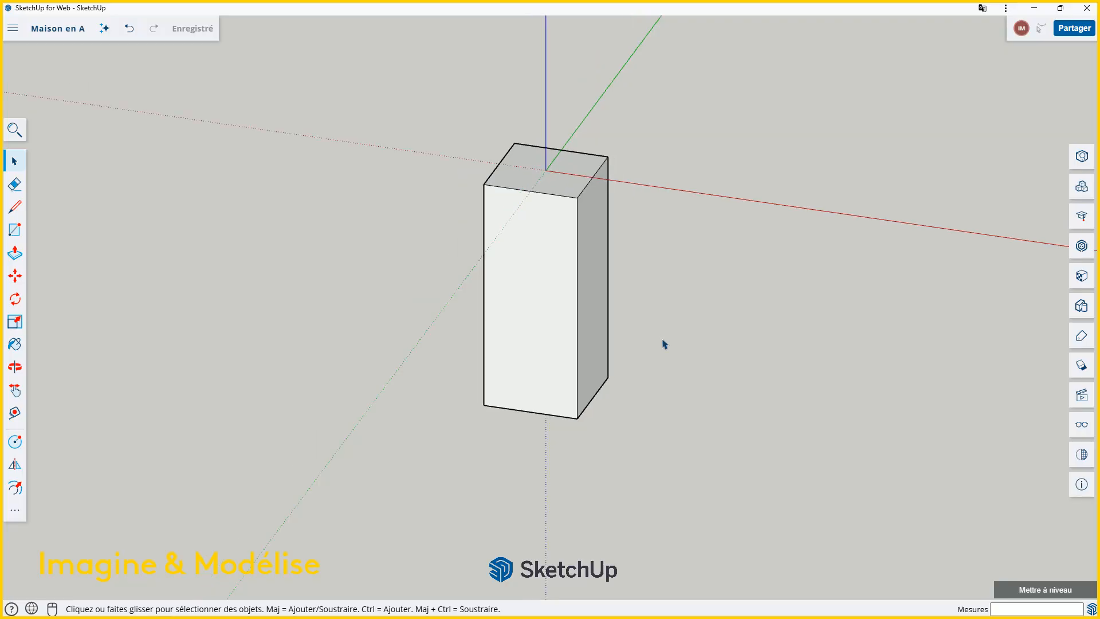
click(545, 265)
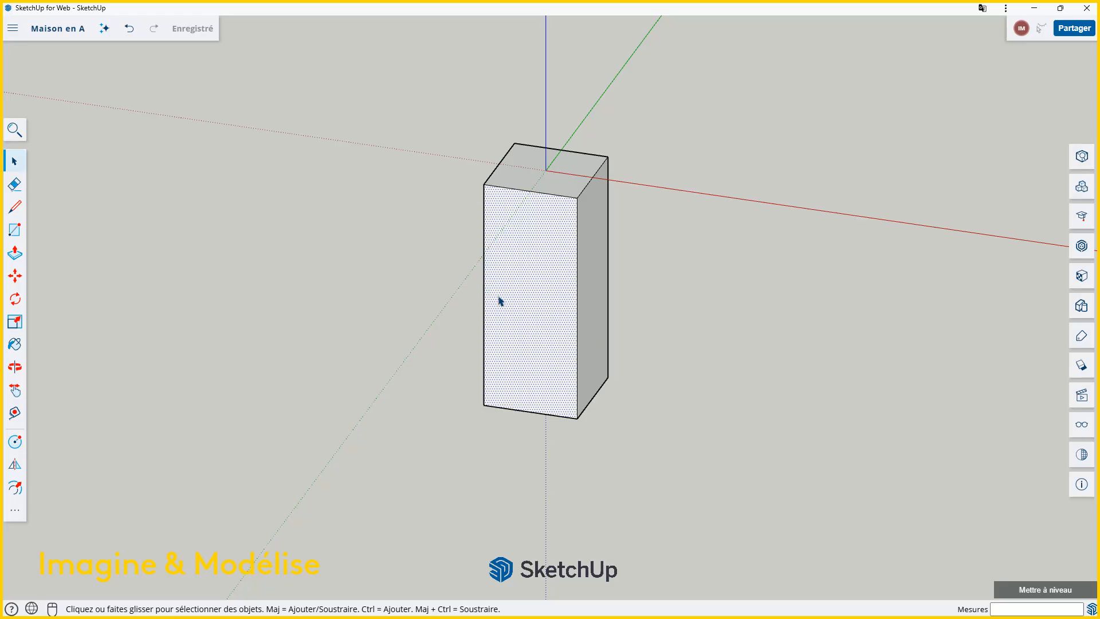
click(865, 336)
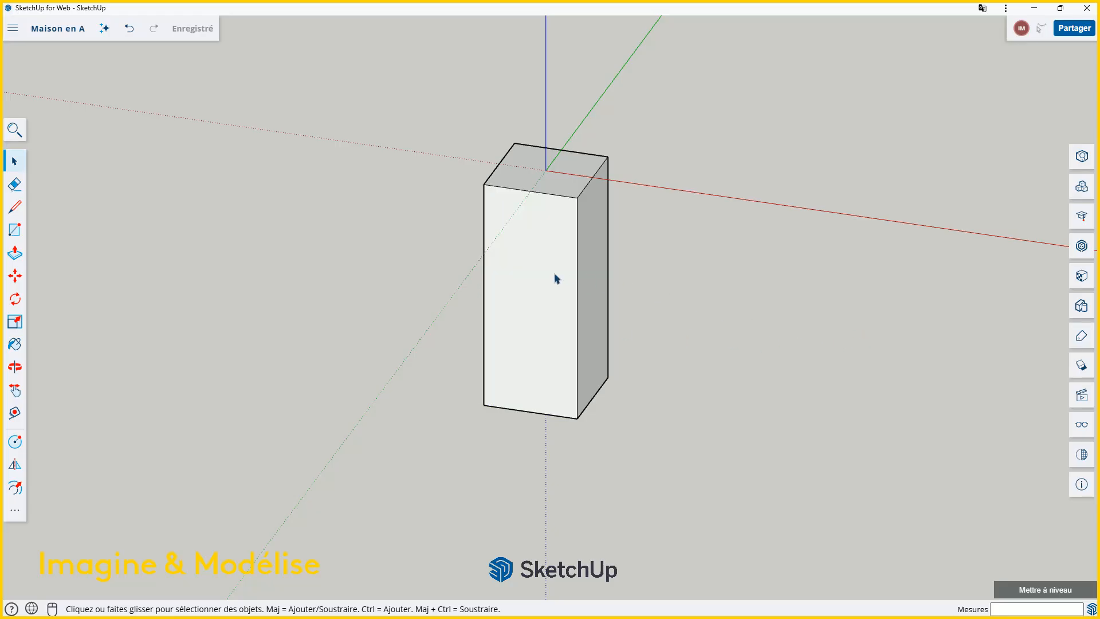
Step: Turn the pier's entire geometry into a component named Pilier 1 and clear the selection
click(546, 289)
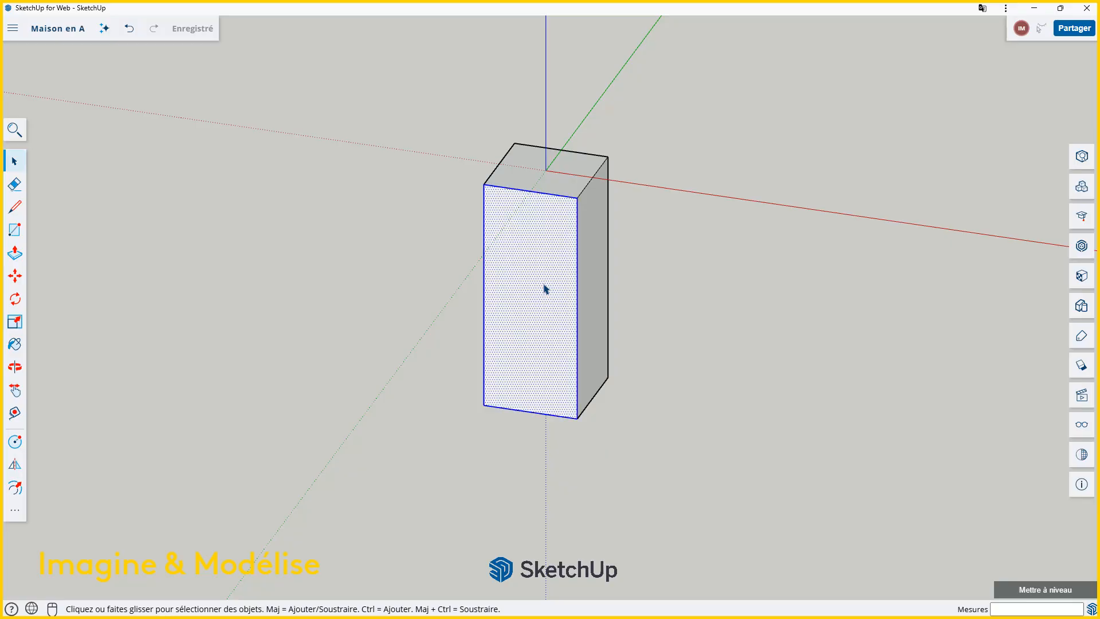
click(803, 322)
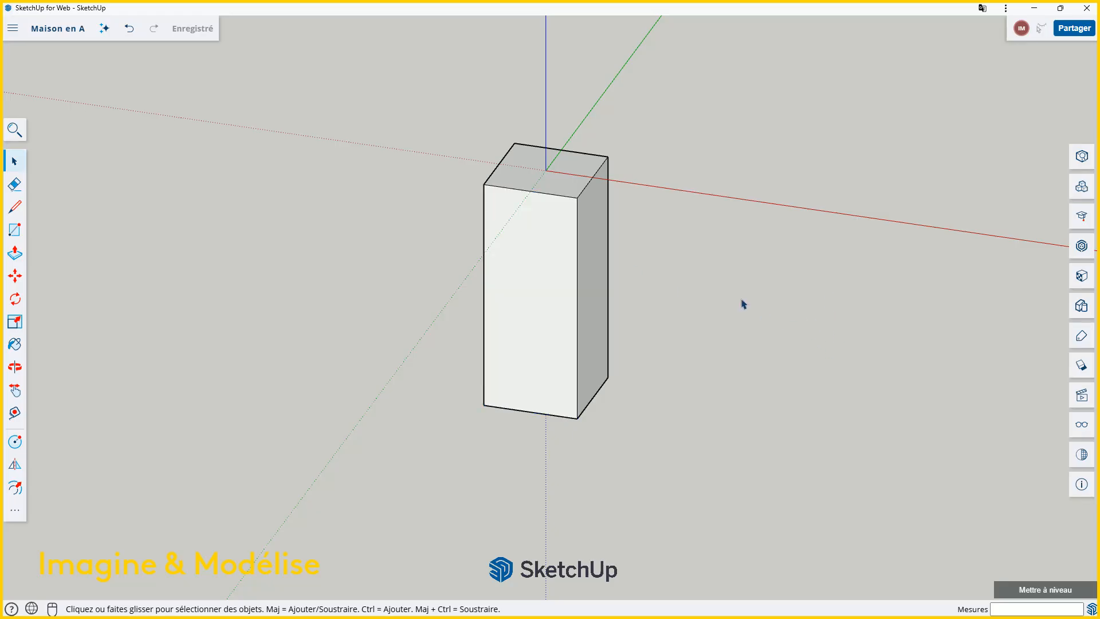
triple_click(548, 278)
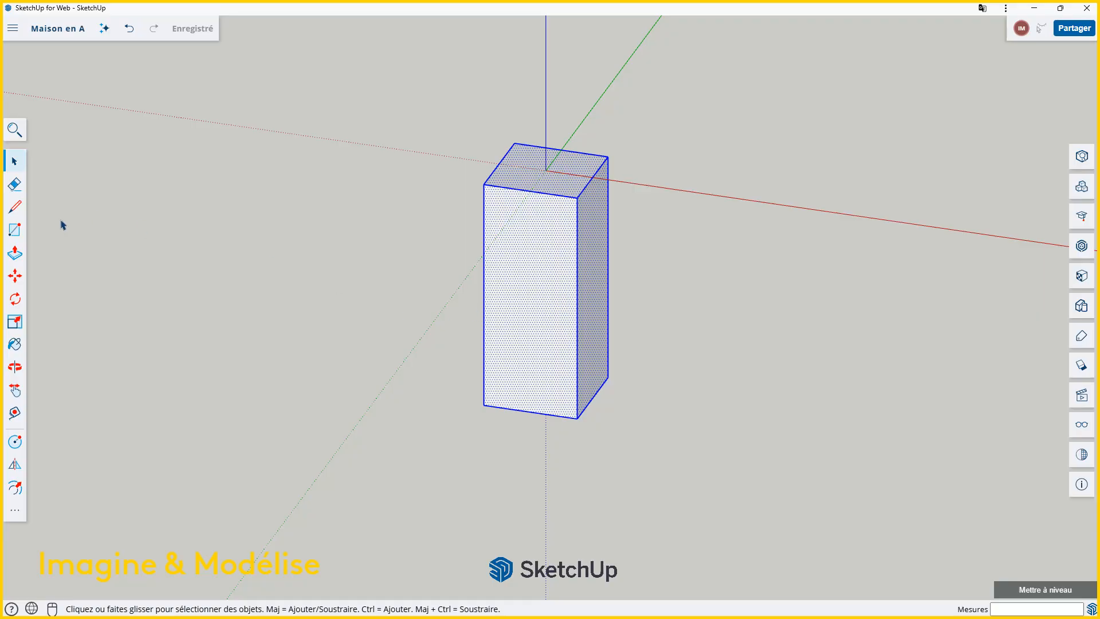
right_click(549, 252)
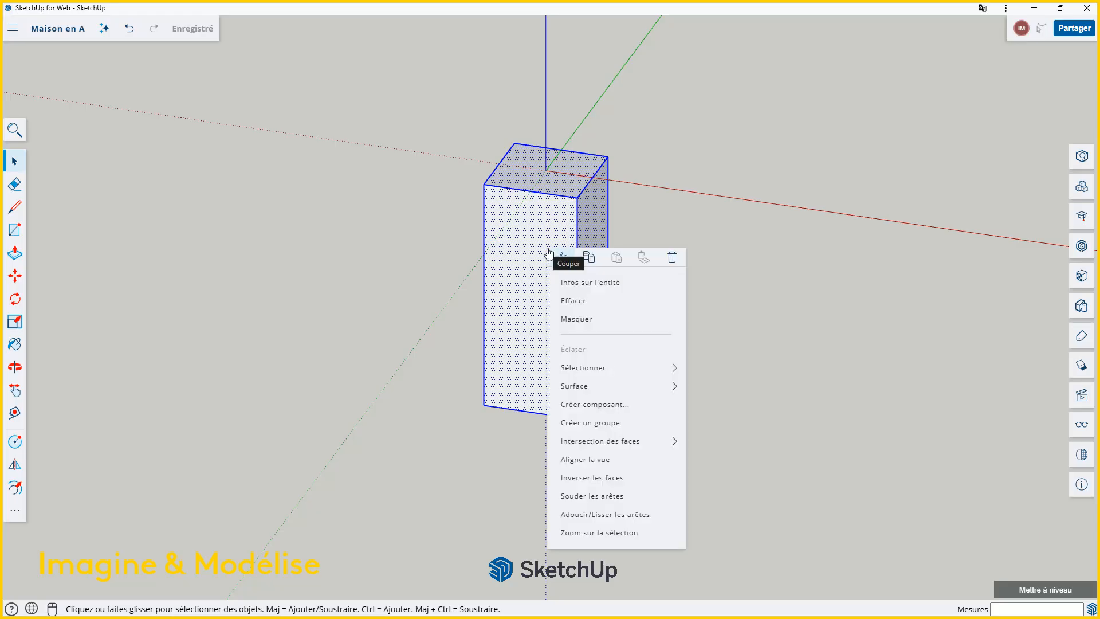
click(611, 405)
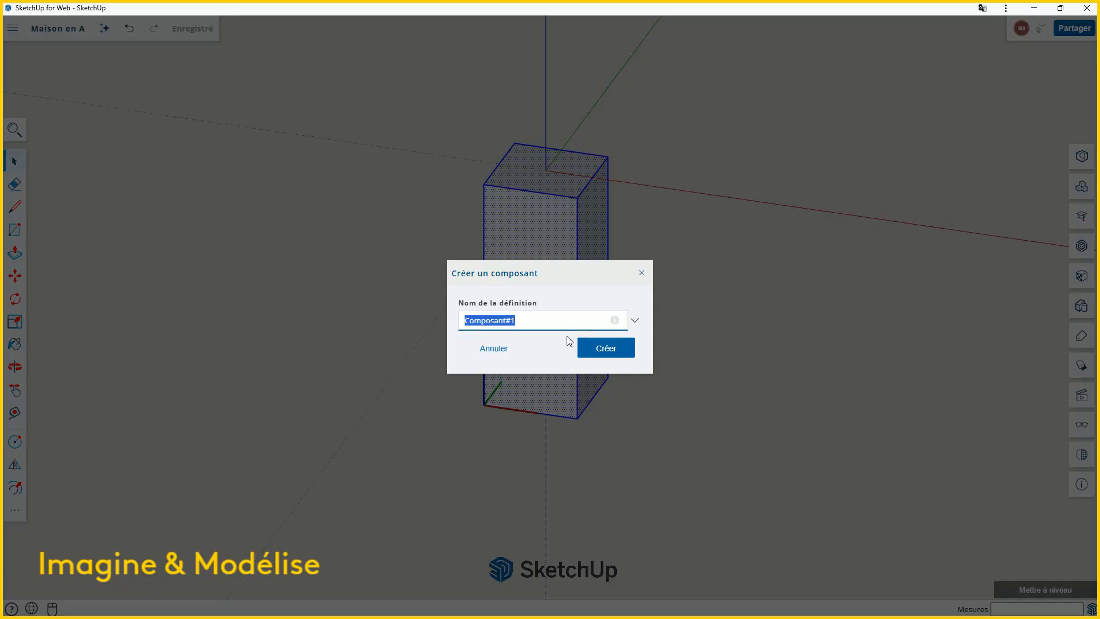
text(Pilier)
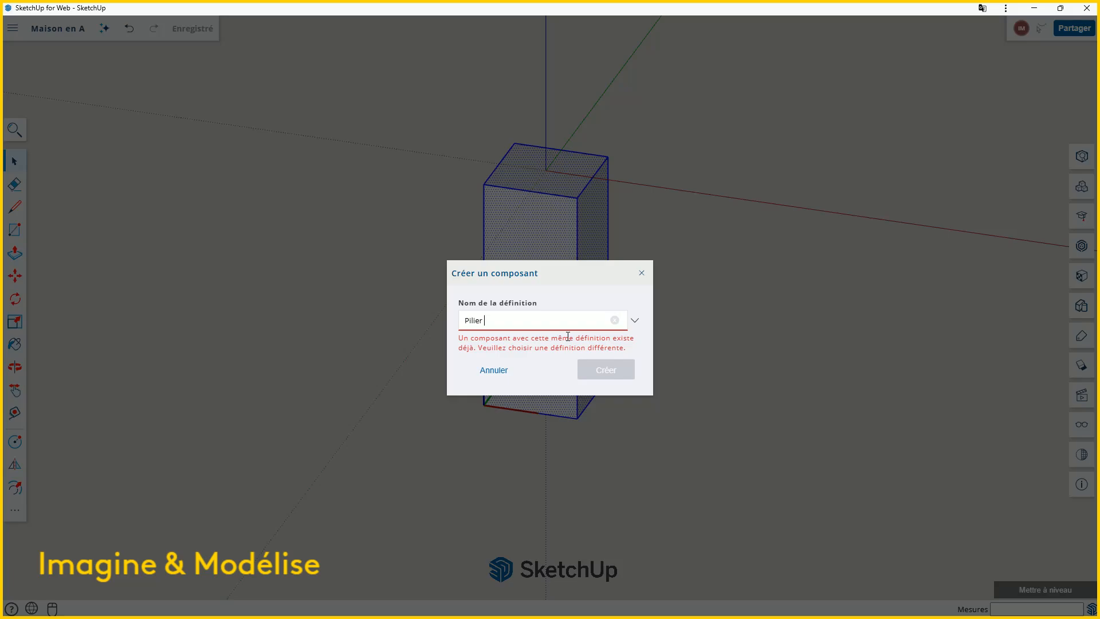
text(1)
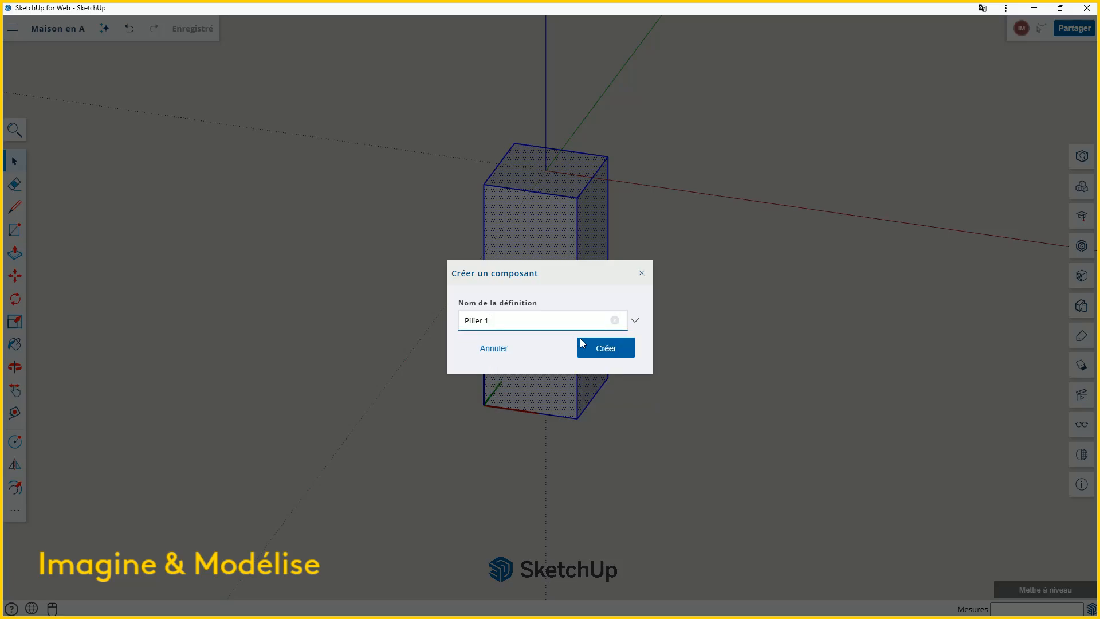
click(617, 352)
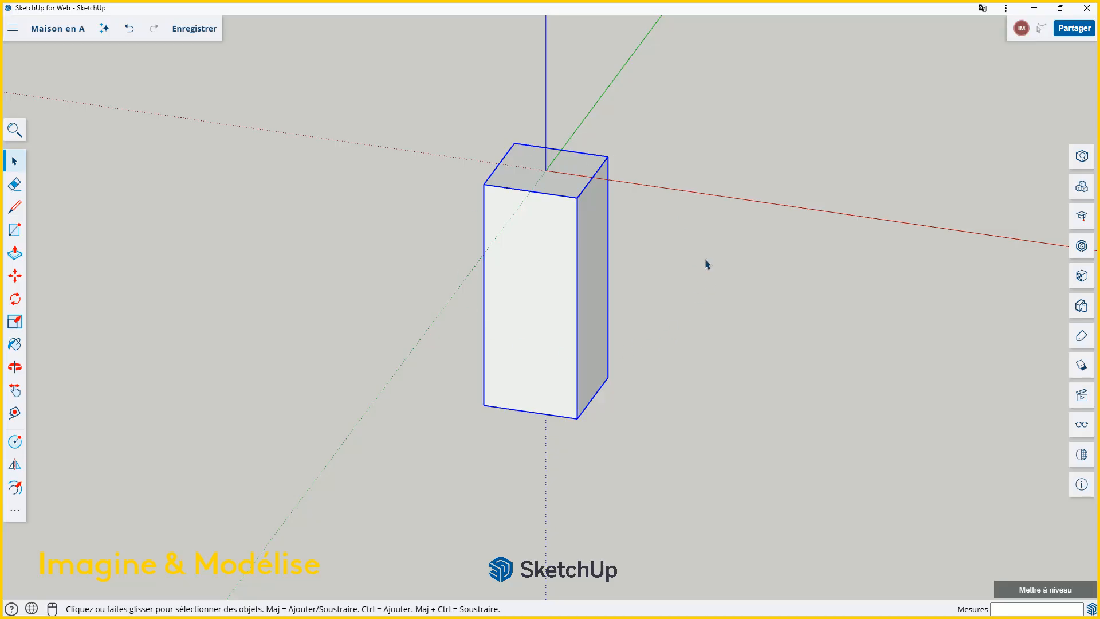
click(709, 301)
Step: Browse the model's component list down to Pilier 1, try out placing another instance, and close the list
scroll(690, 312, down, 3)
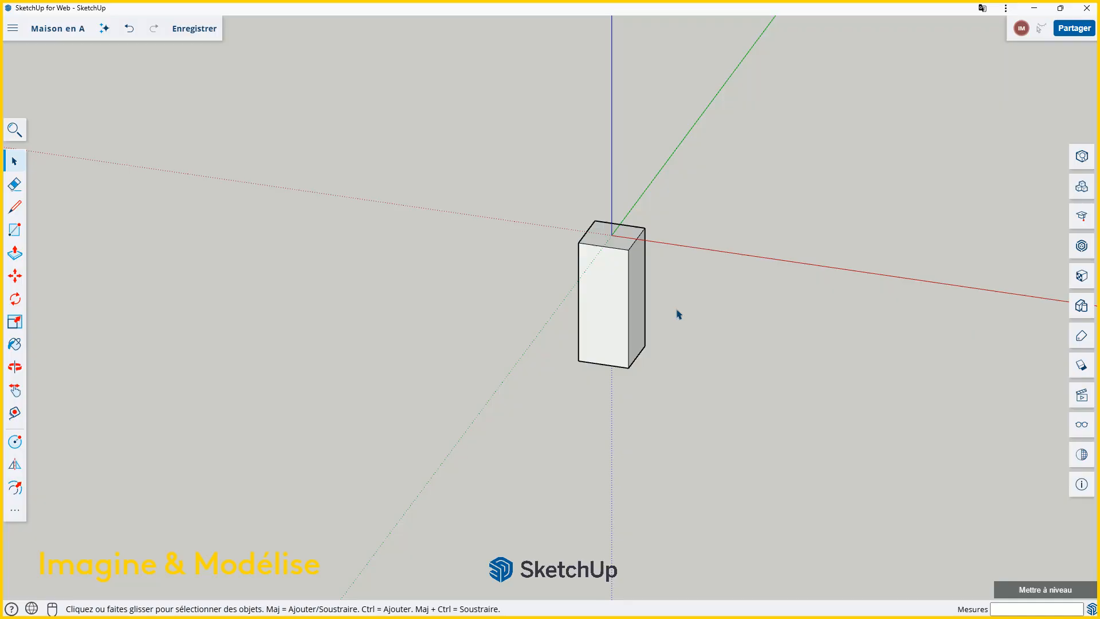
scroll(679, 314, up, 1)
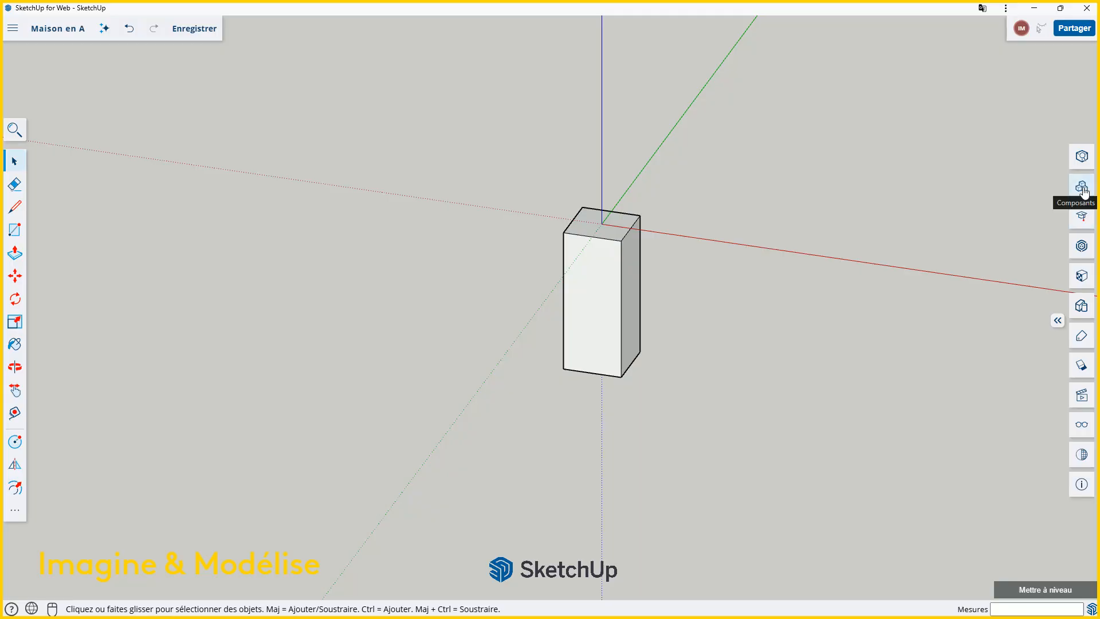
click(1082, 189)
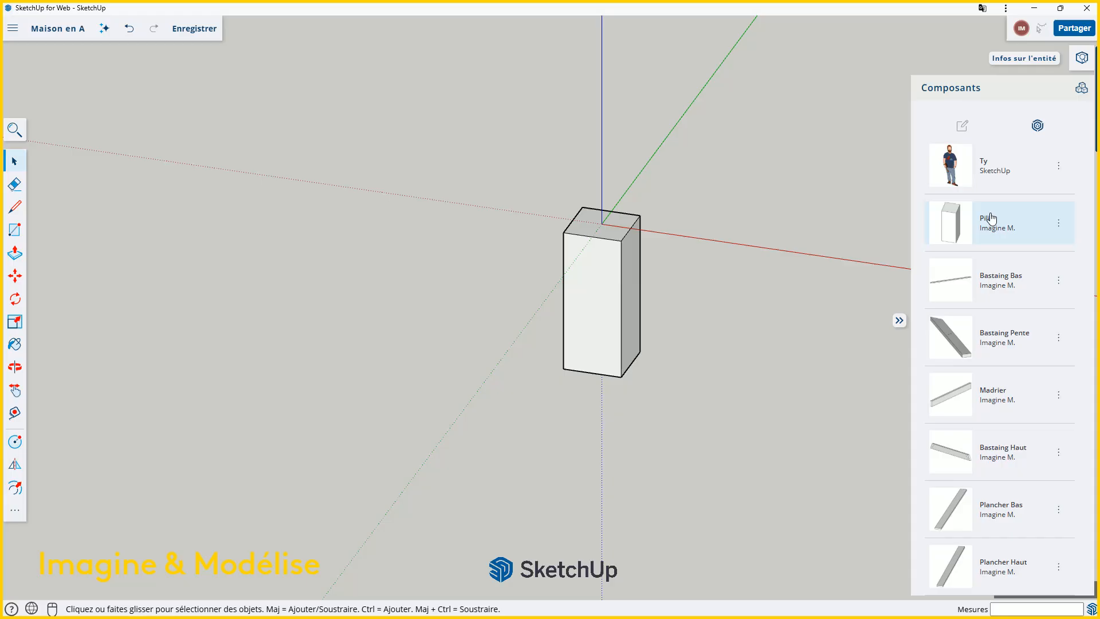
scroll(981, 390, down, 3)
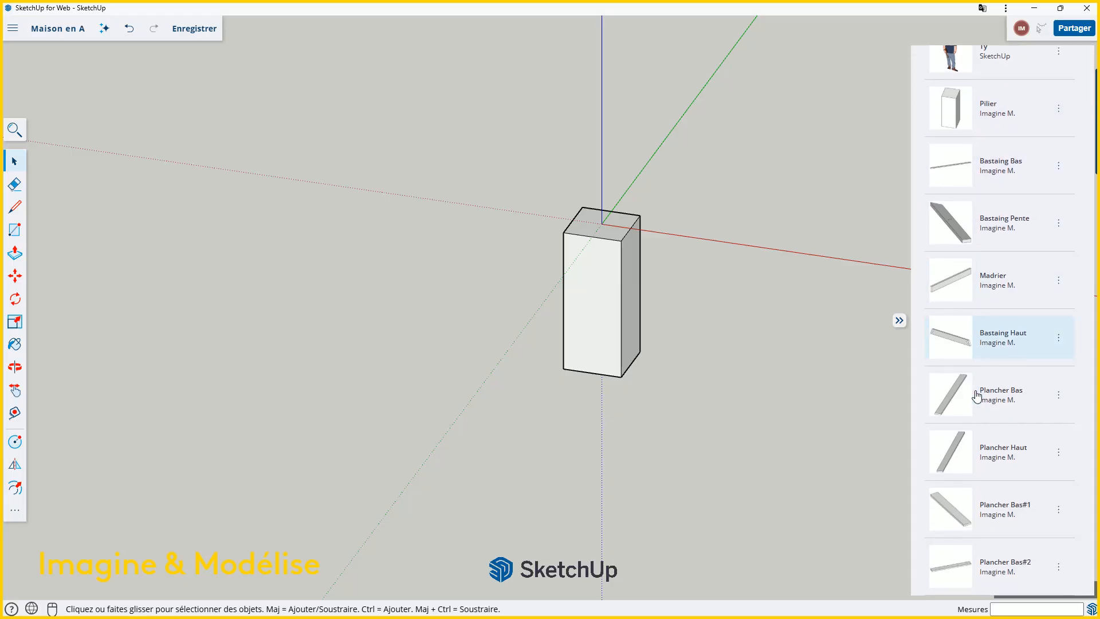
scroll(980, 404, down, 10)
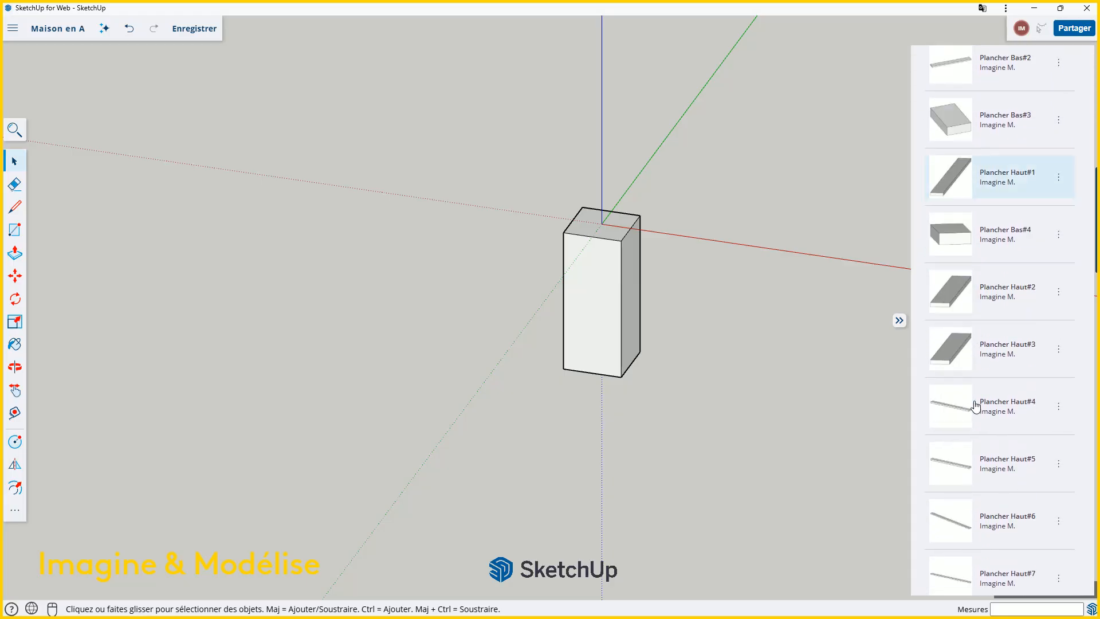
scroll(976, 407, down, 14)
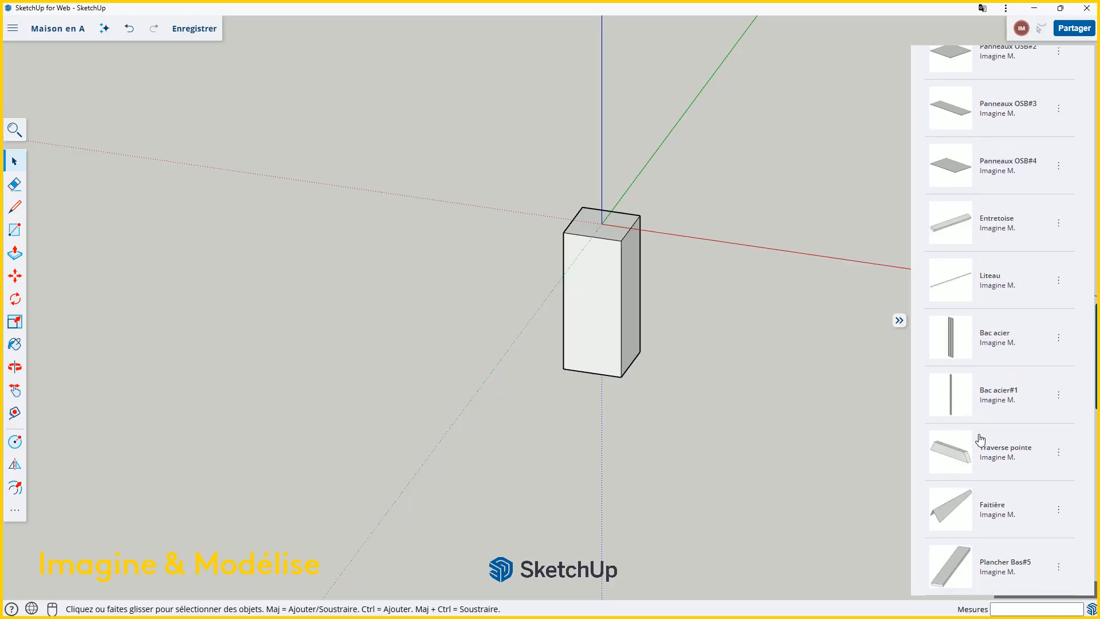
scroll(981, 440, down, 6)
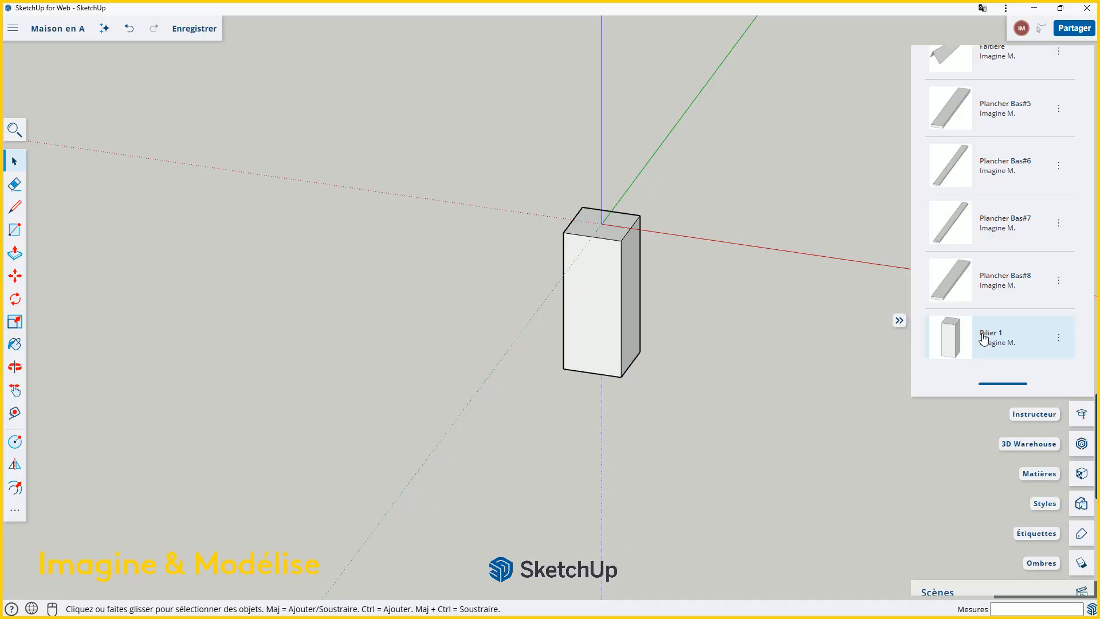
click(957, 339)
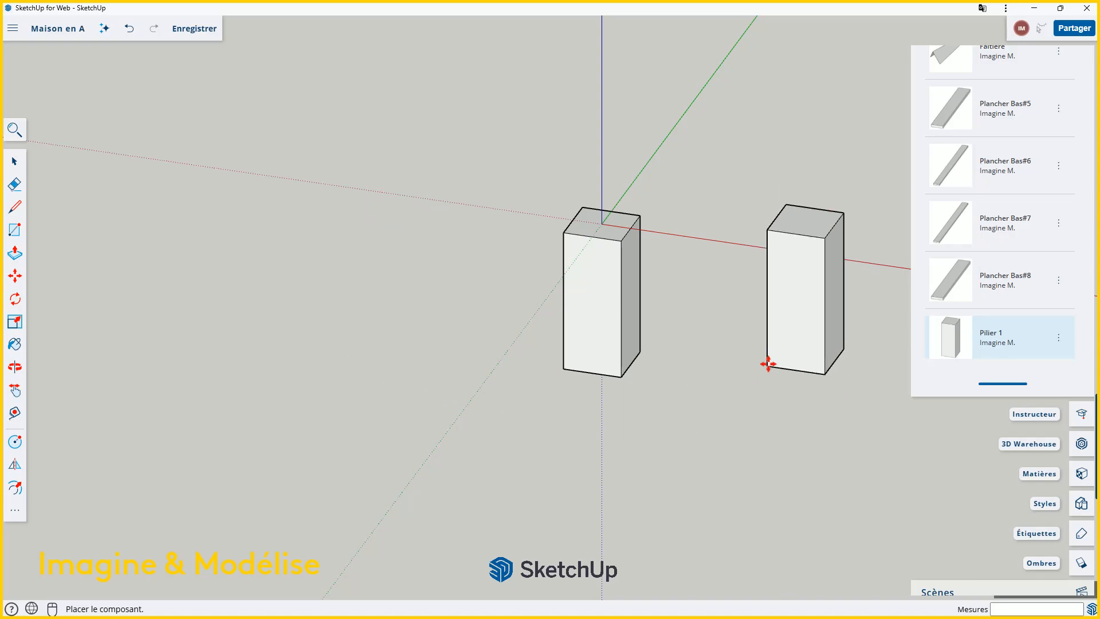
key(Escape)
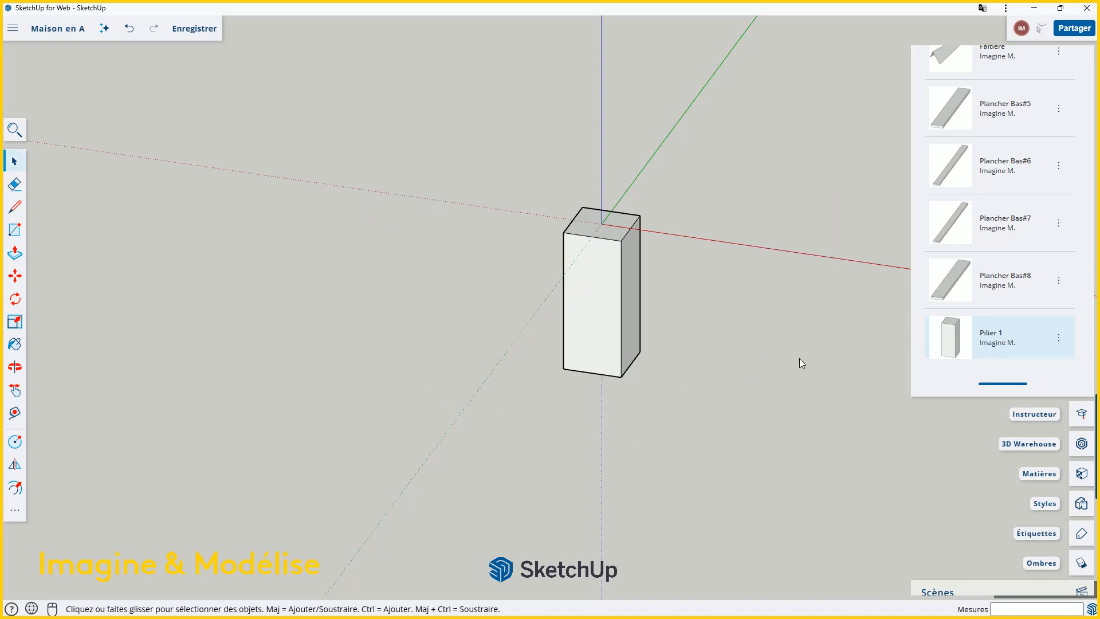
click(899, 322)
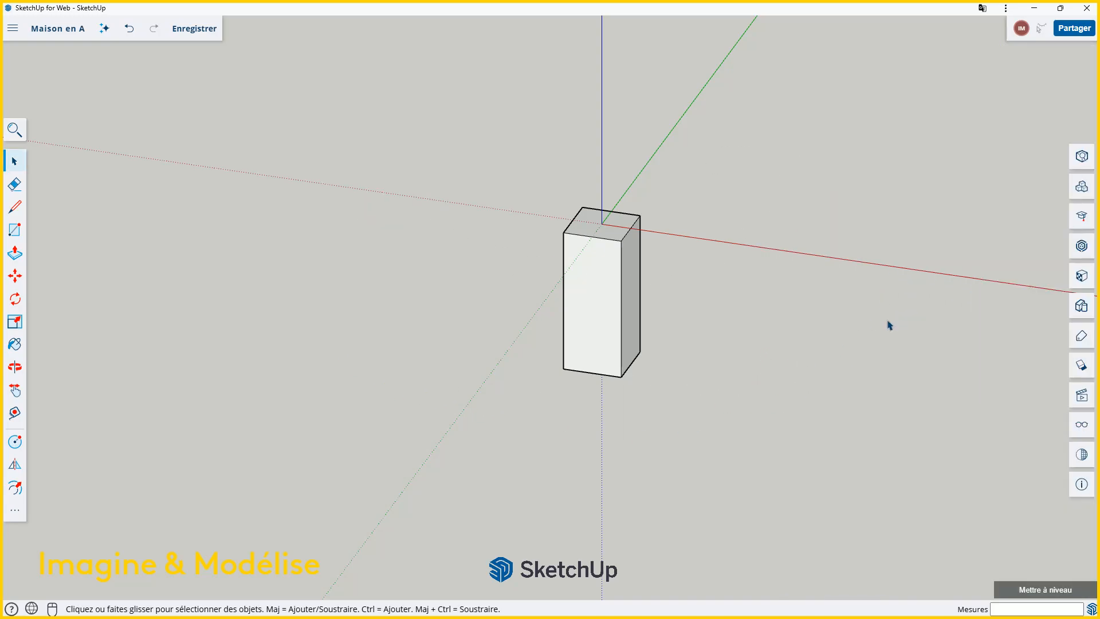
Step: Try to move the whole Pilier 1 component about 912 mm along the negative red axis
scroll(531, 247, down, 2)
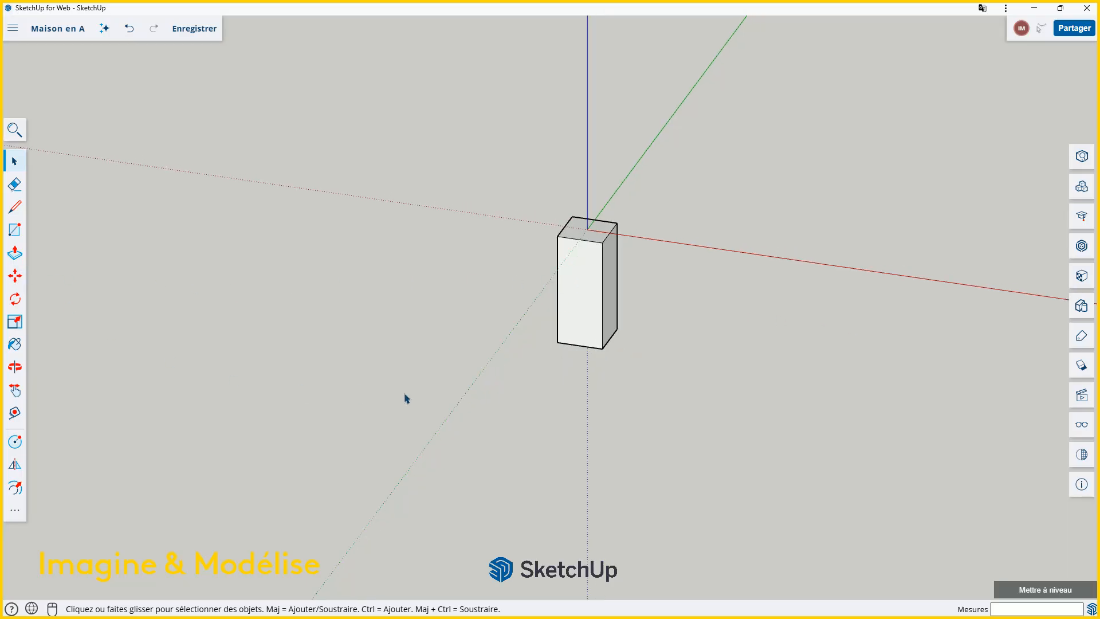
click(15, 275)
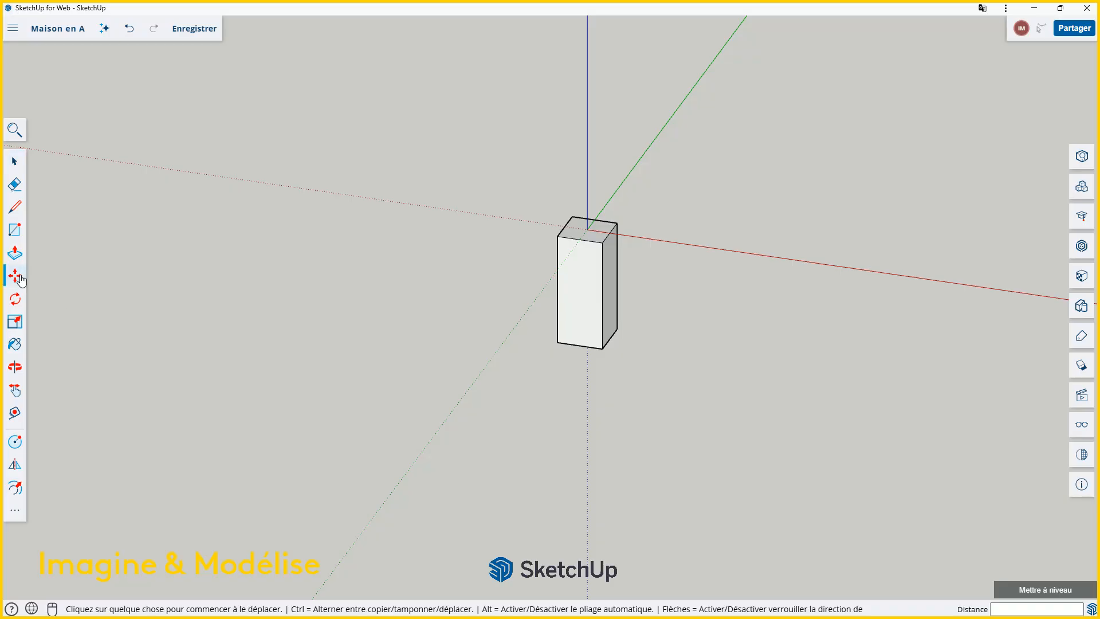
click(580, 345)
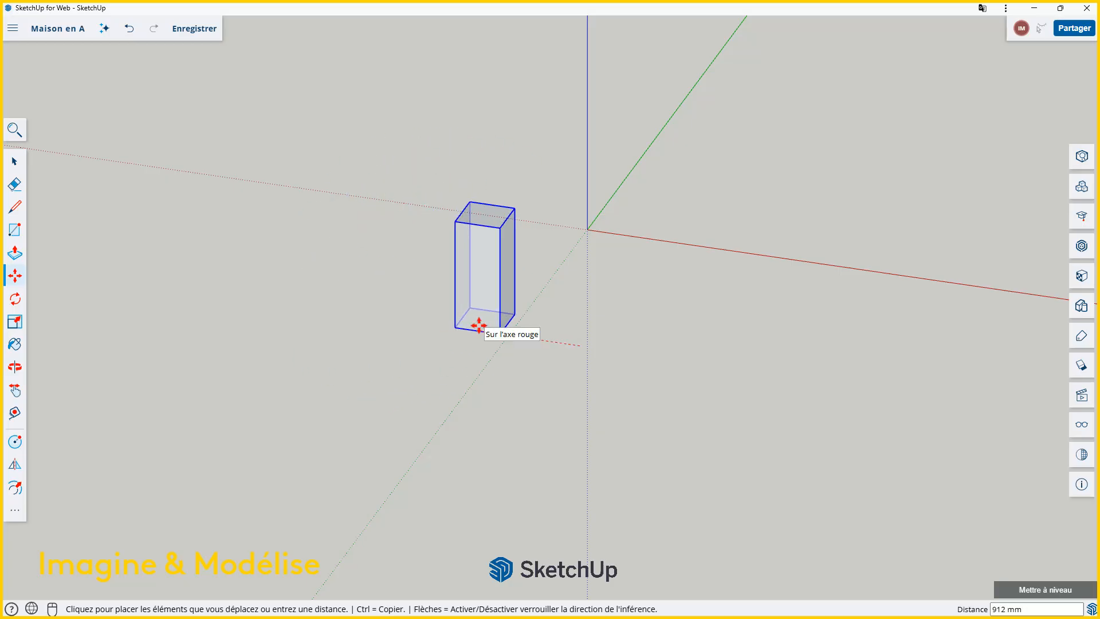
key(Escape)
key(space)
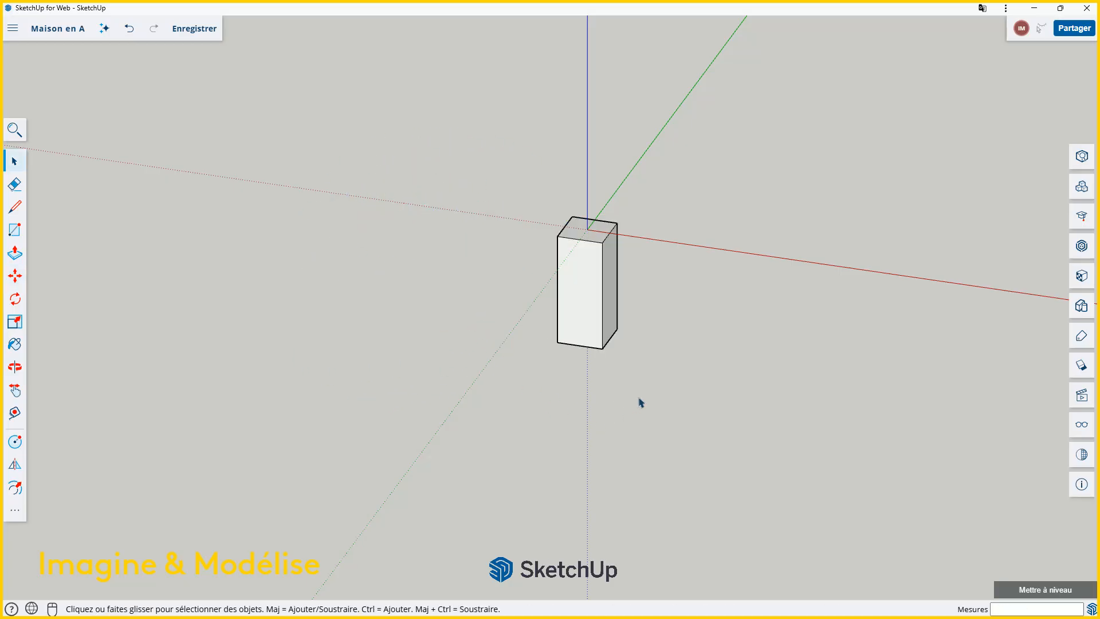
Step: Copy the pier at the origin 2500 mm along the negative red axis with the Move tool
scroll(642, 403, down, 5)
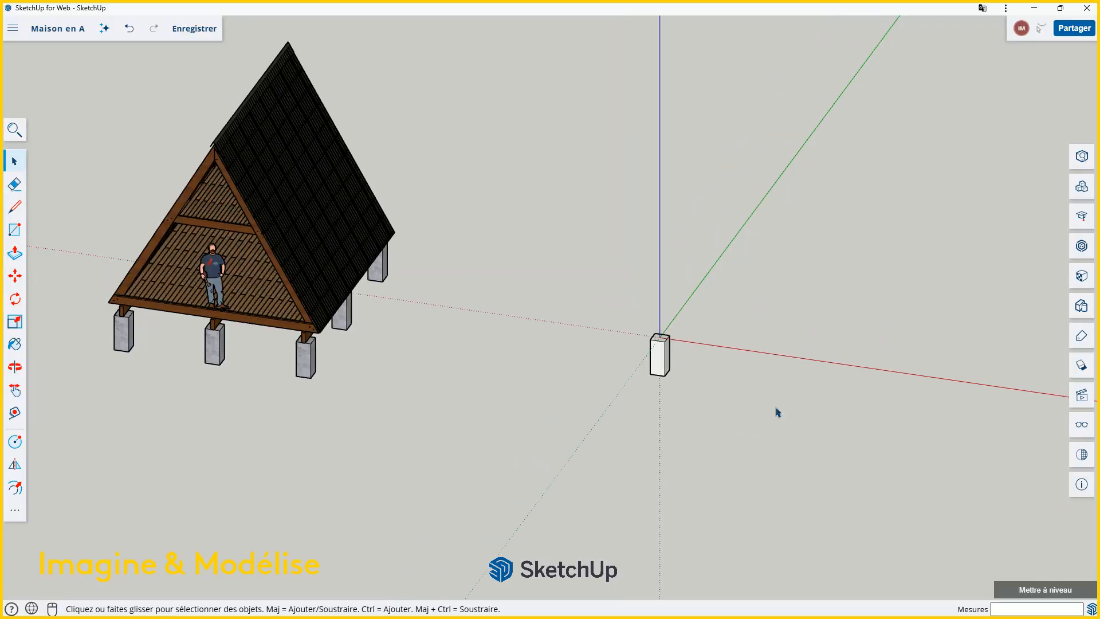
scroll(290, 346, up, 3)
middle_drag(336, 371, 366, 287)
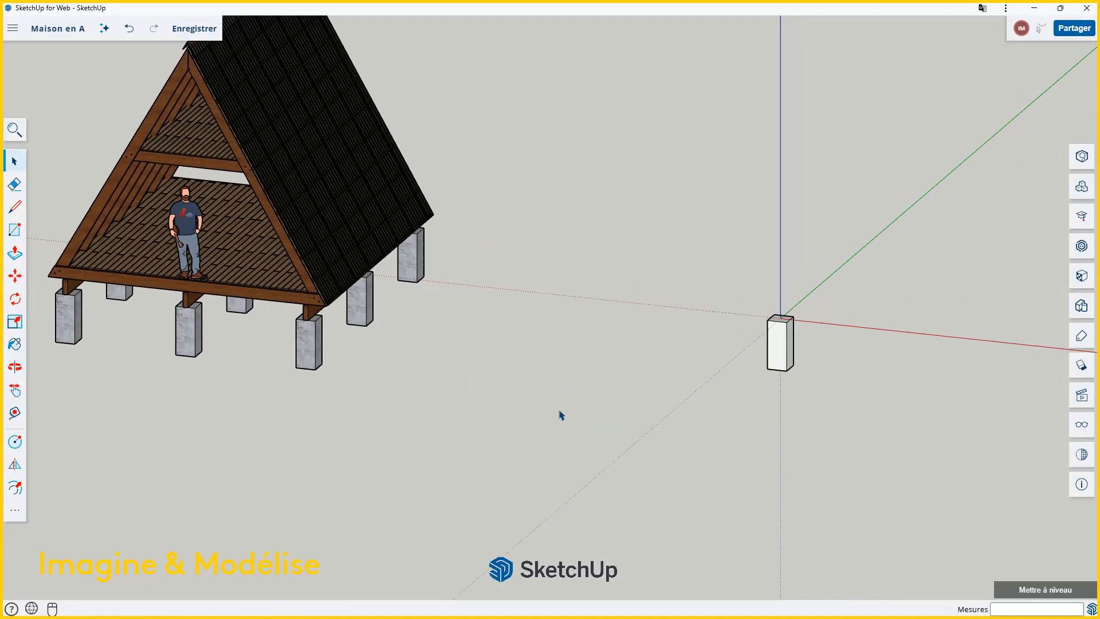
scroll(851, 331, up, 3)
scroll(560, 324, down, 2)
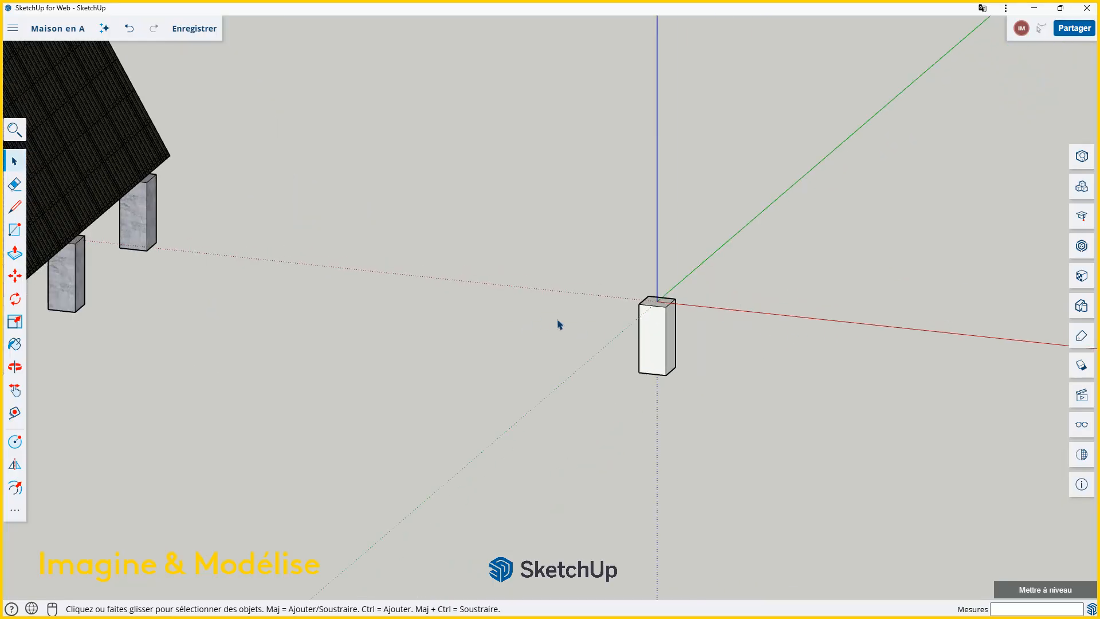
scroll(579, 349, up, 3)
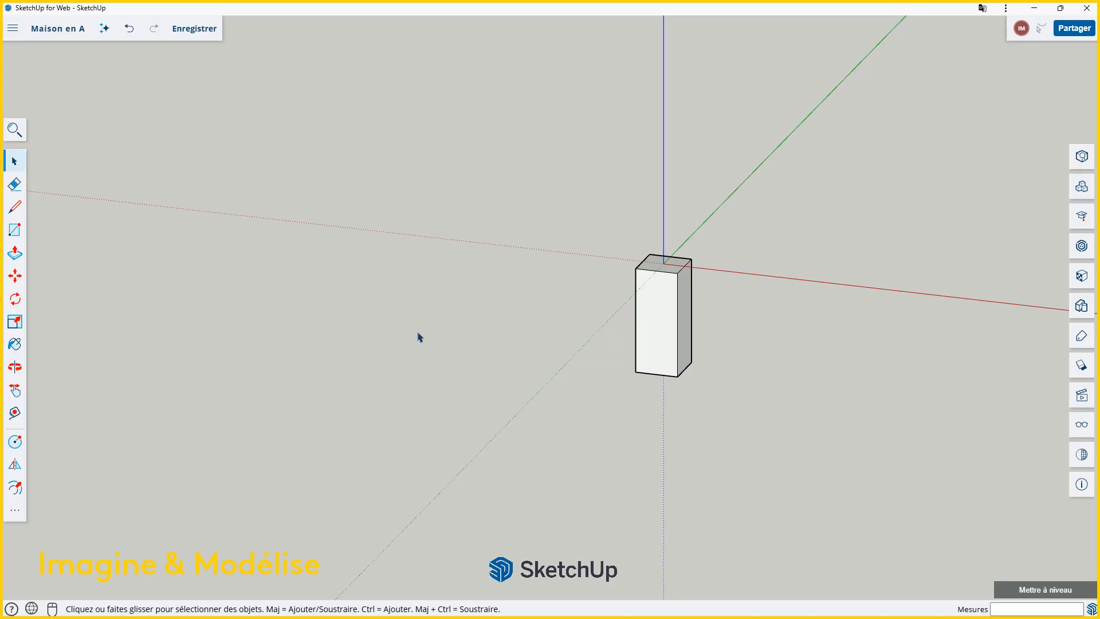
click(22, 278)
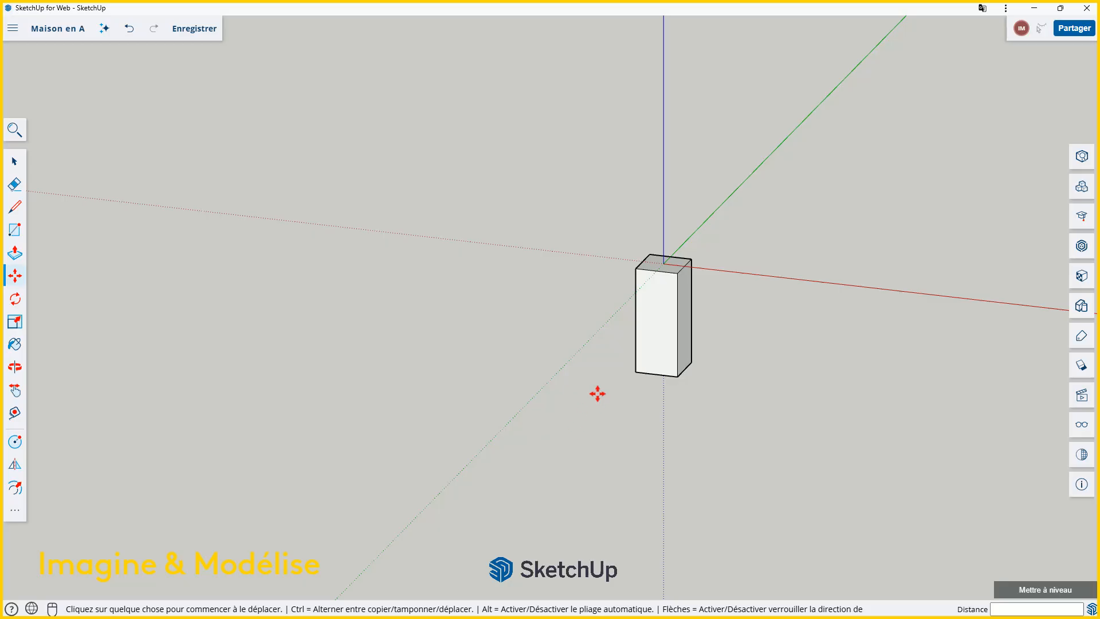
key(ctrl)
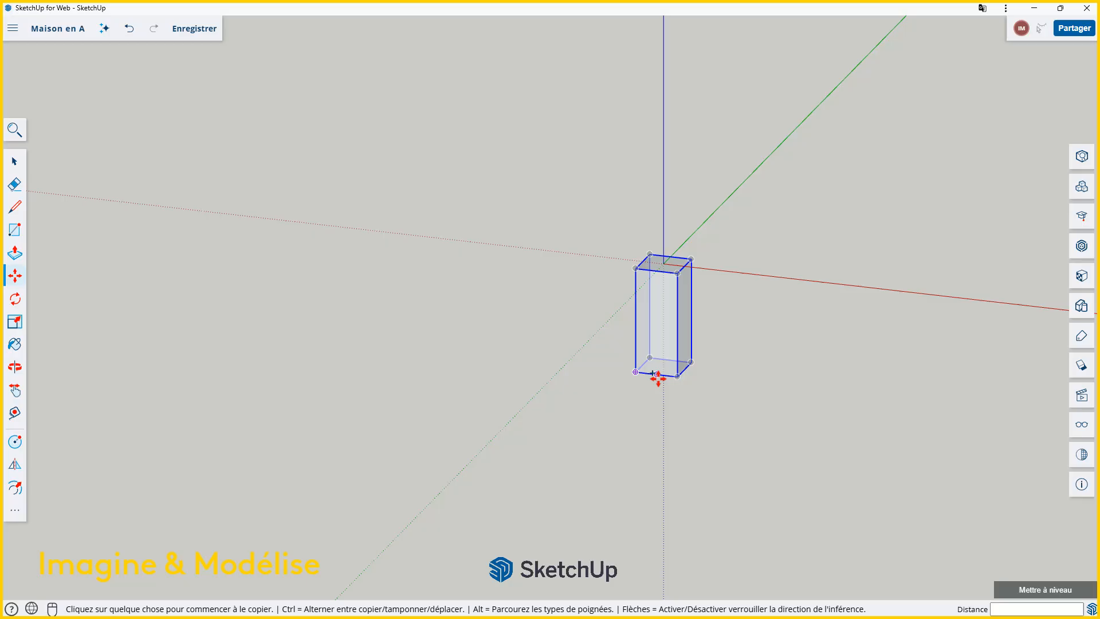
scroll(657, 379, up, 1)
scroll(657, 379, up, 2)
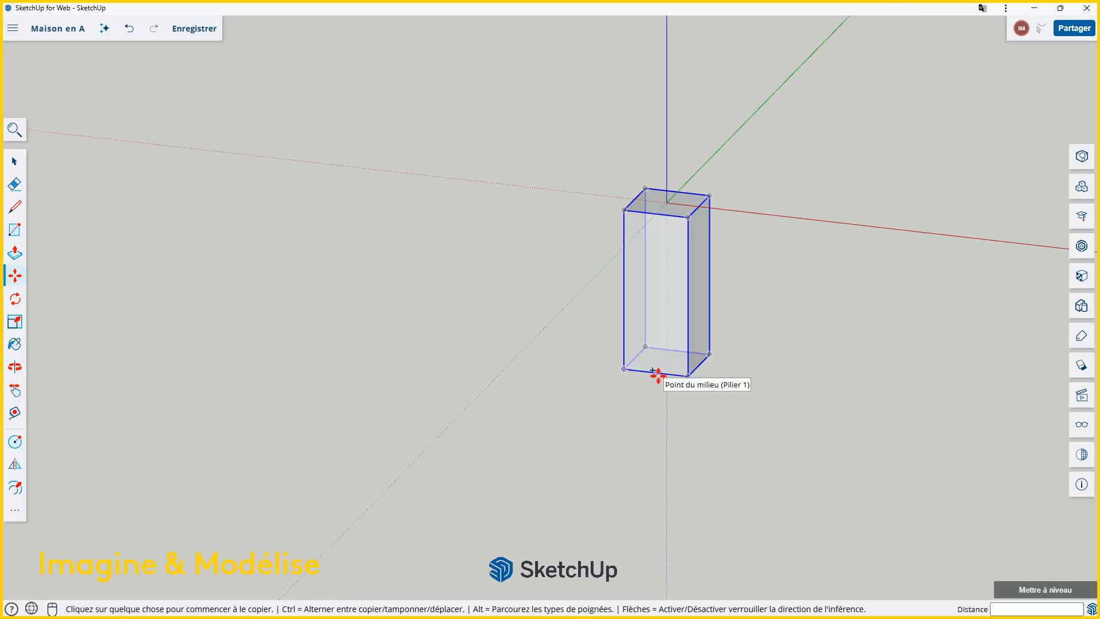
click(658, 213)
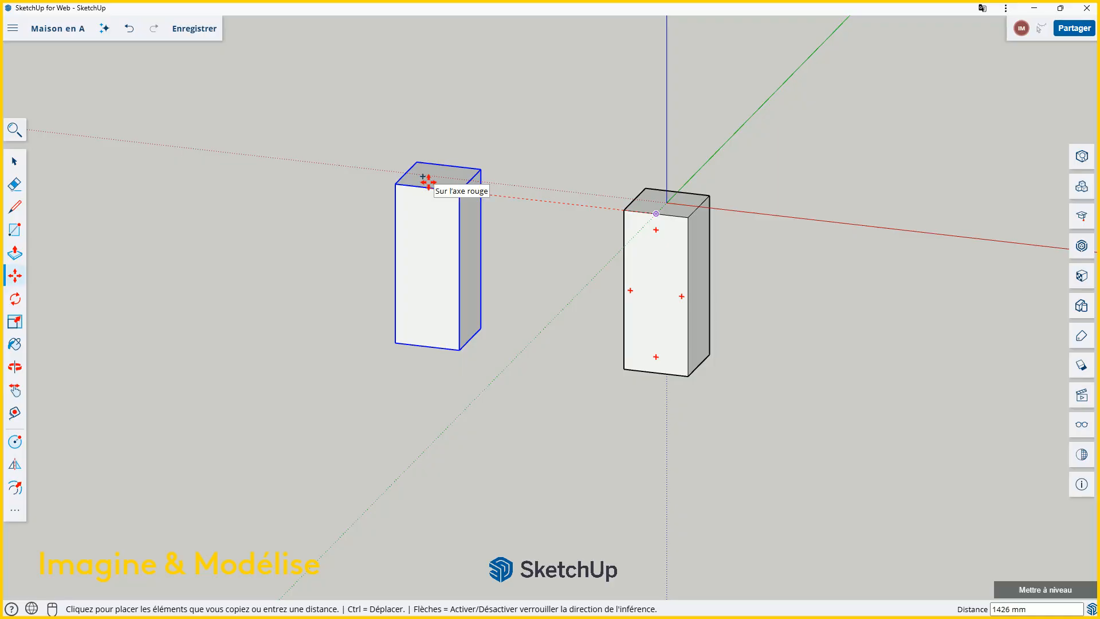
text(2500)
key(Return)
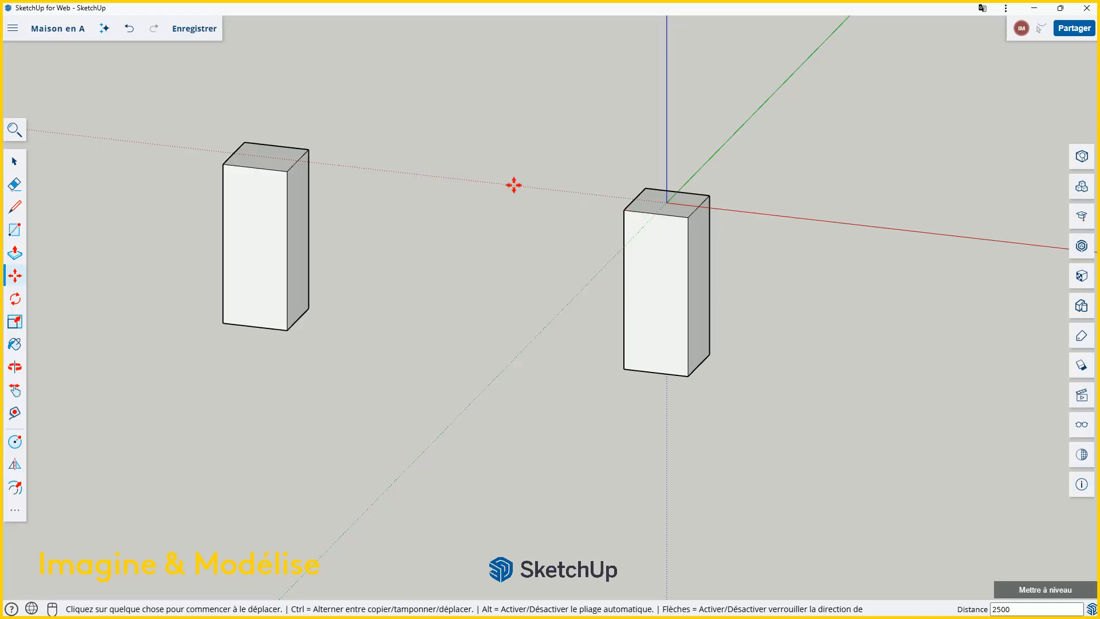
Step: Copy the pier at the origin 2500 mm along the positive red axis to complete a row of three
scroll(567, 206, down, 6)
scroll(598, 281, up, 5)
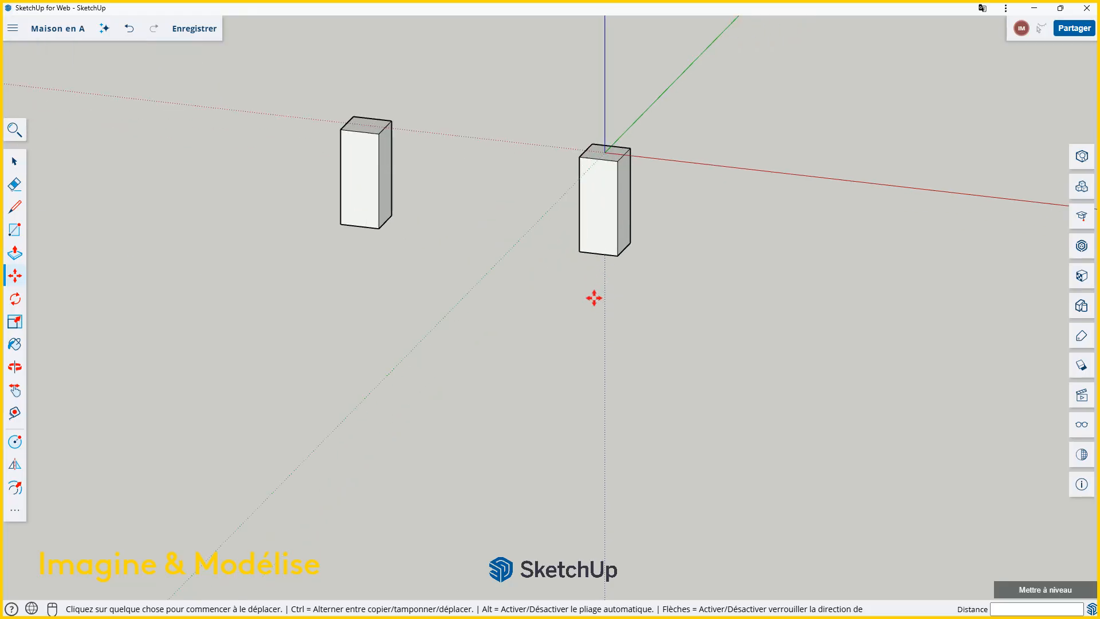
key(ctrl)
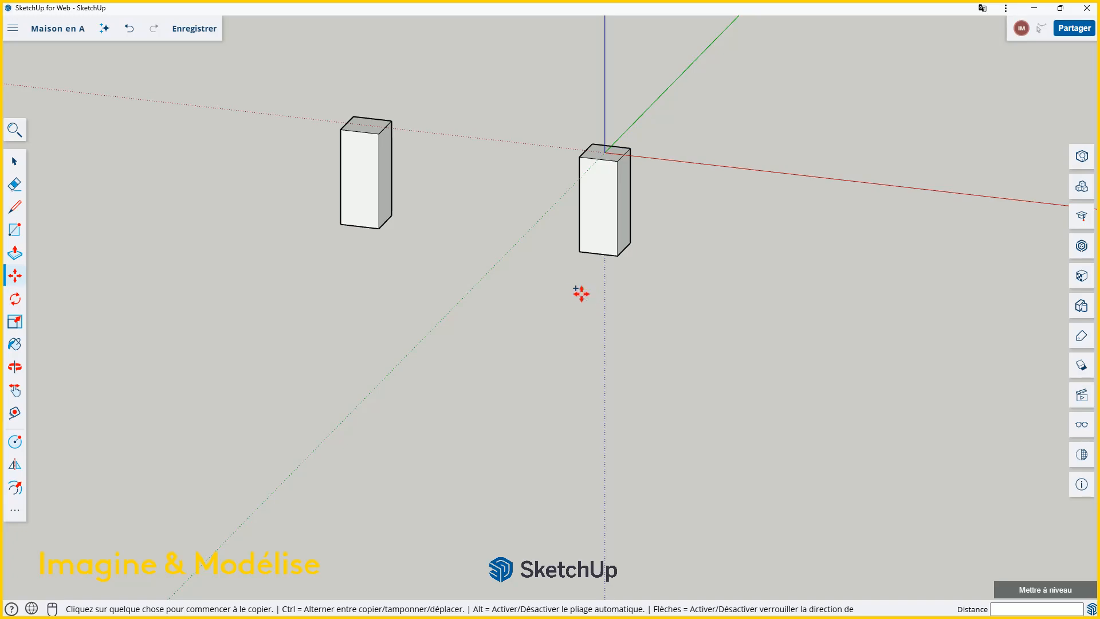
click(598, 254)
text(2)
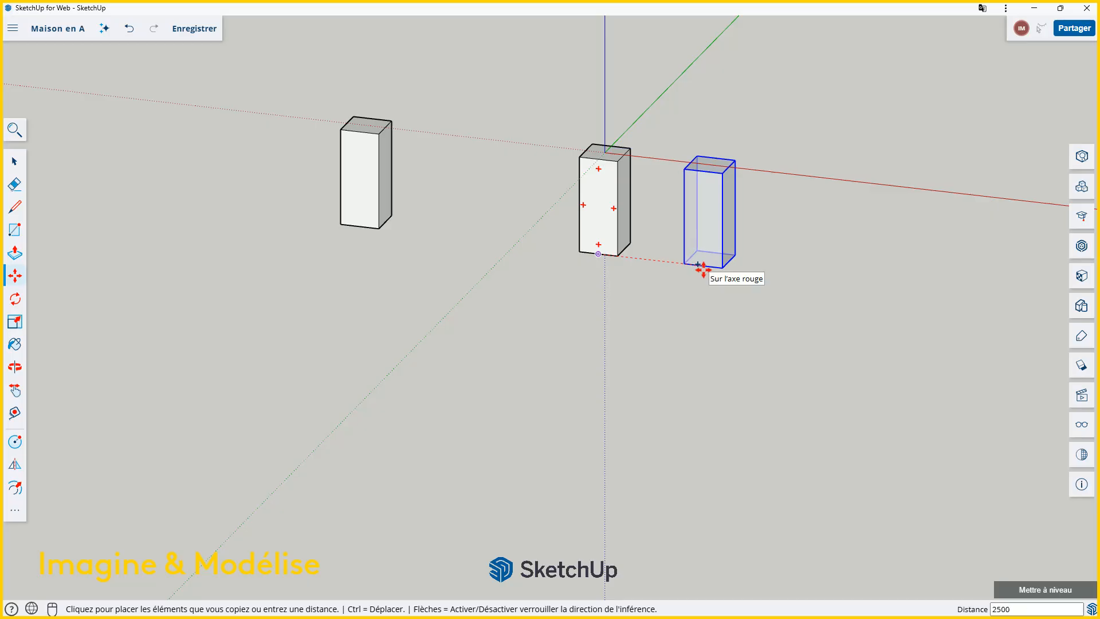
text(500)
key(Return)
scroll(664, 264, down, 2)
key(space)
scroll(636, 309, down, 2)
middle_drag(642, 315, 587, 352)
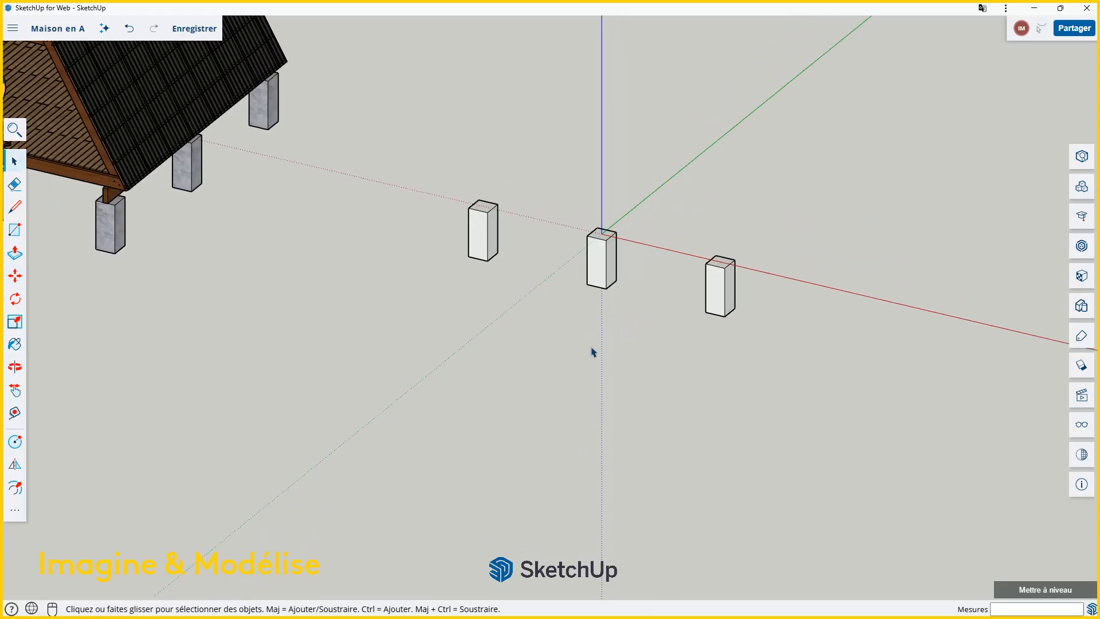
Step: Copy the row of three piers 3000 mm along the negative green axis with the Move tool
scroll(671, 358, down, 3)
middle_drag(670, 359, 657, 331)
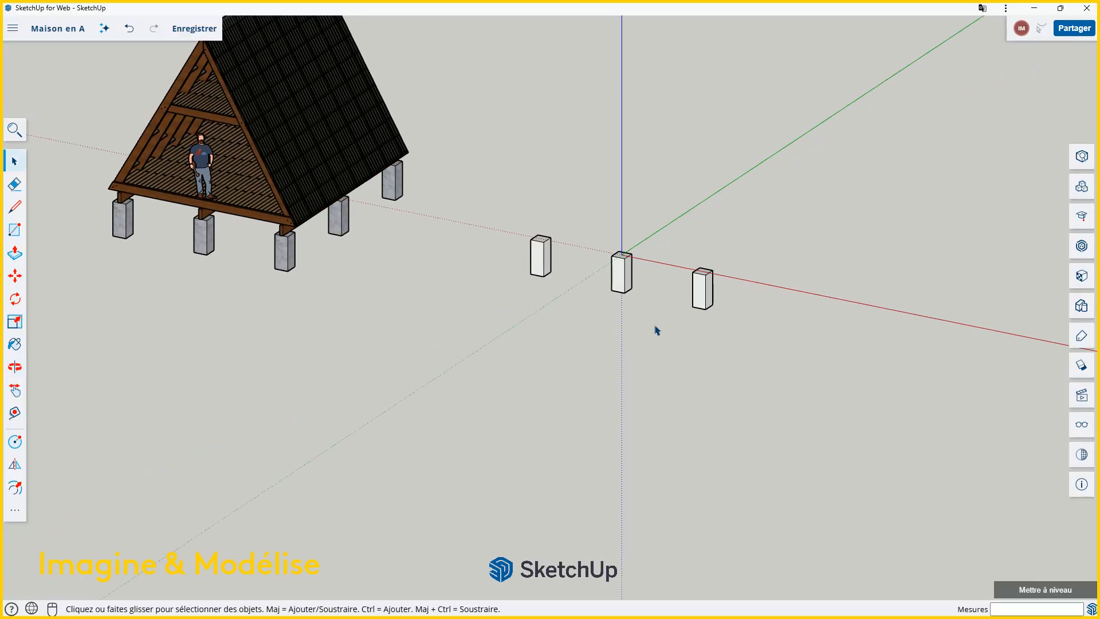
scroll(665, 338, up, 2)
scroll(671, 323, up, 2)
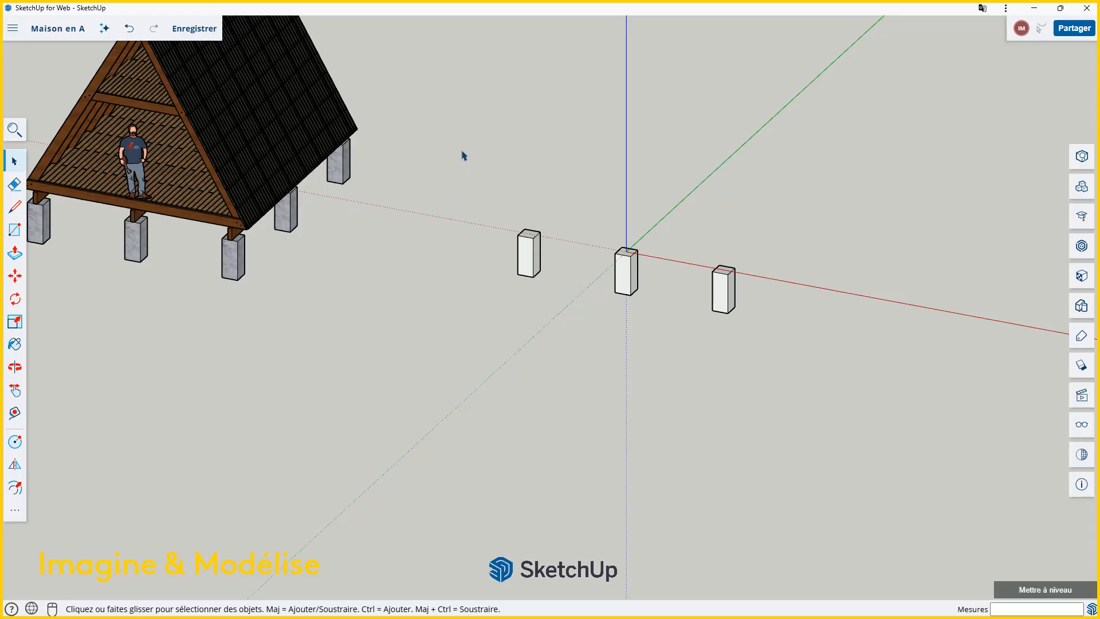
drag(460, 144, 801, 360)
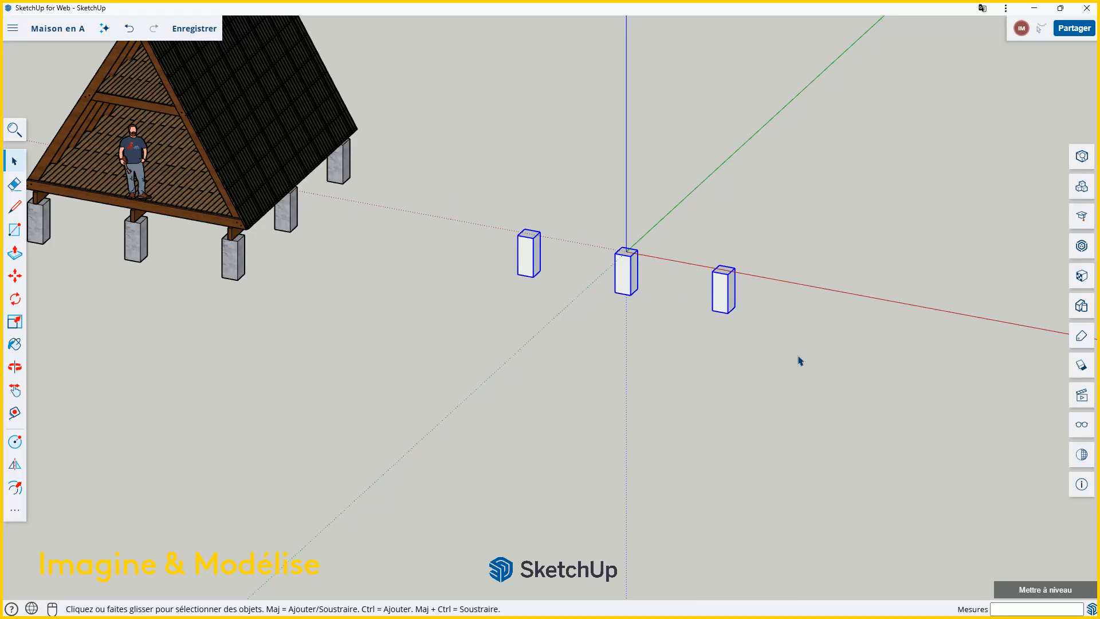
scroll(733, 299, up, 2)
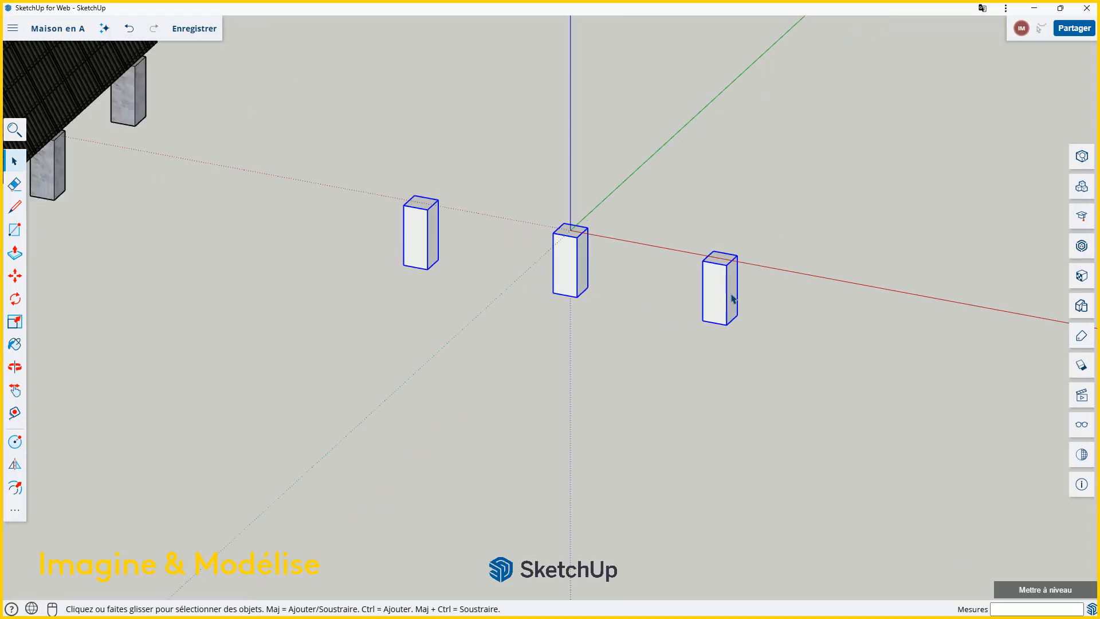
scroll(724, 281, down, 3)
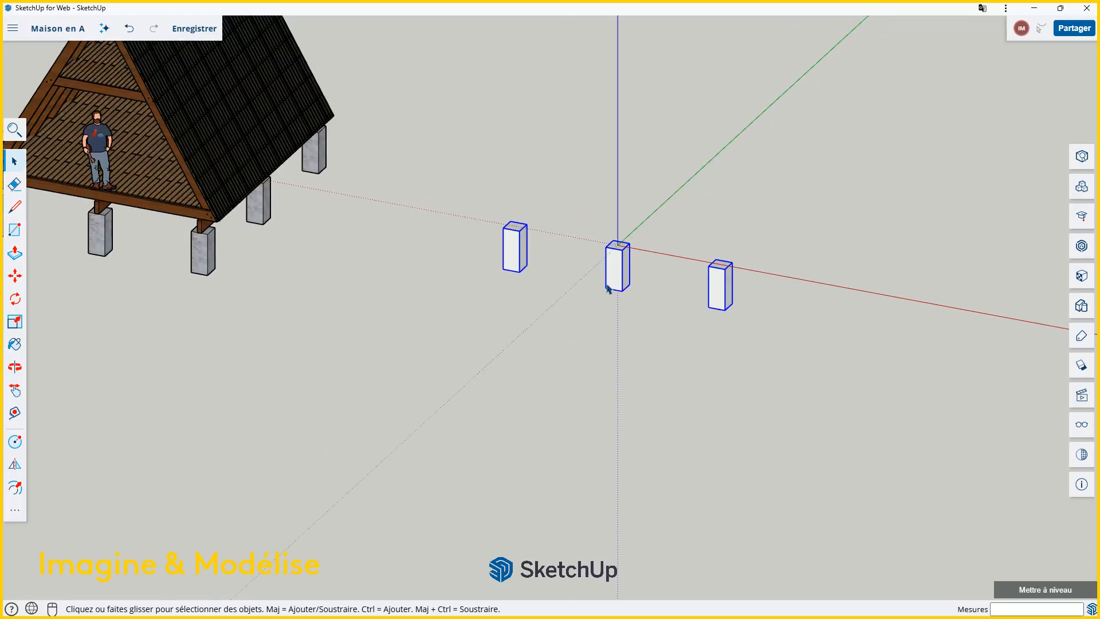
click(14, 276)
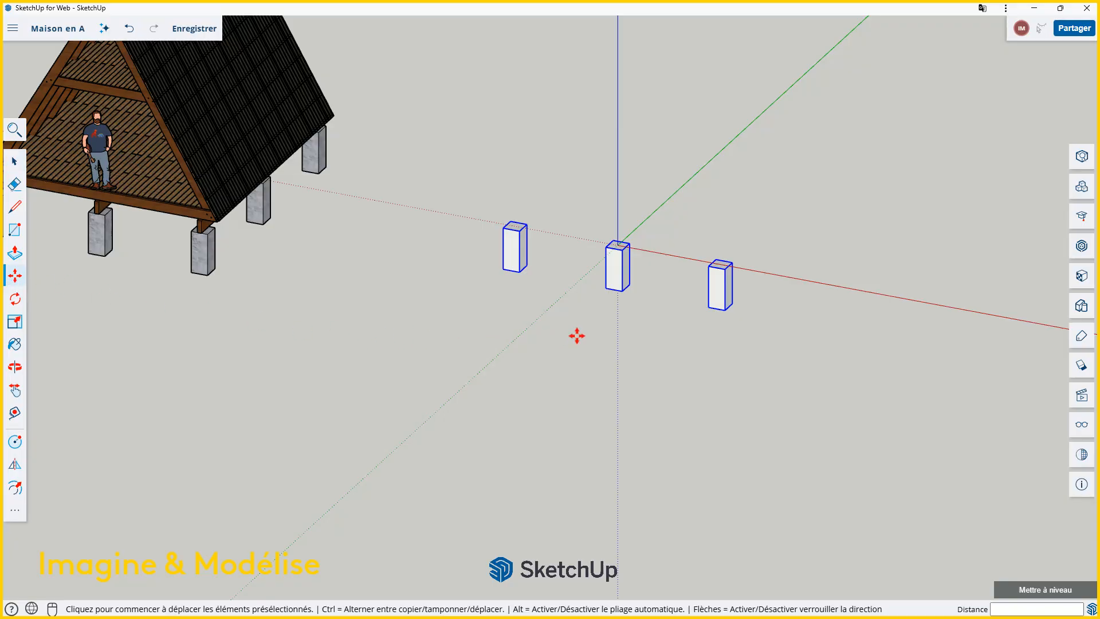
key(ctrl)
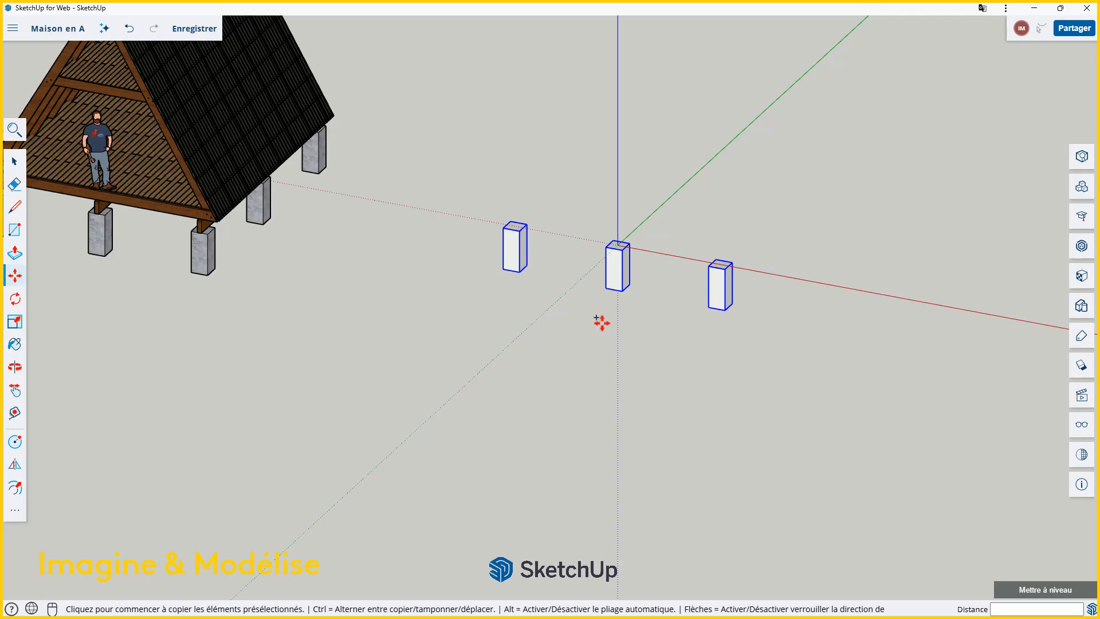
scroll(614, 303, up, 5)
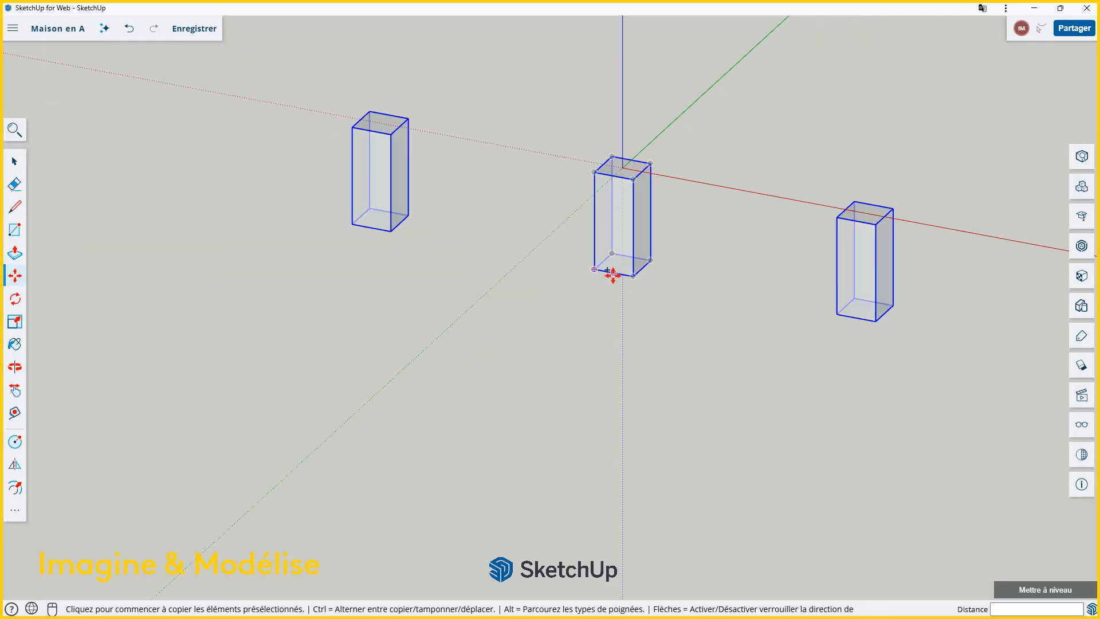
click(614, 274)
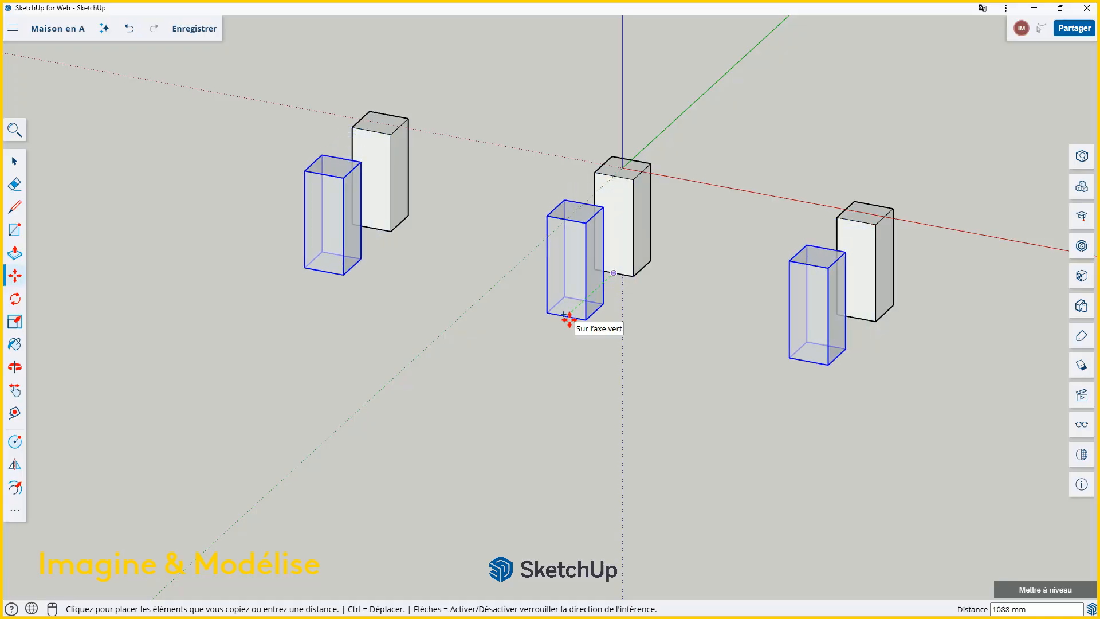
text(3000)
key(Return)
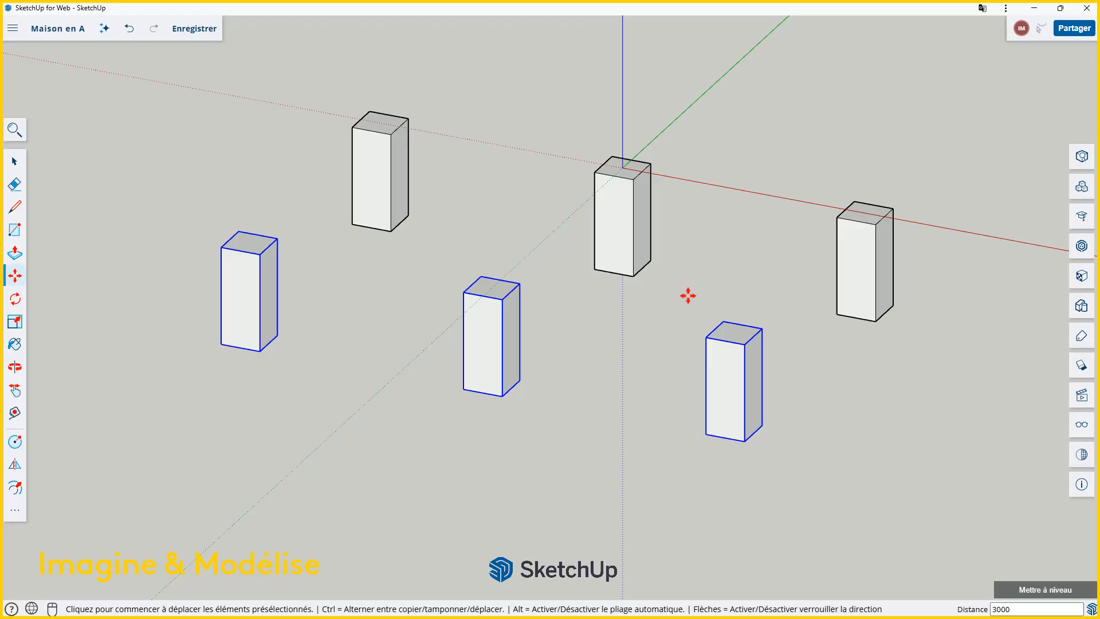
key(space)
click(649, 342)
scroll(648, 343, down, 4)
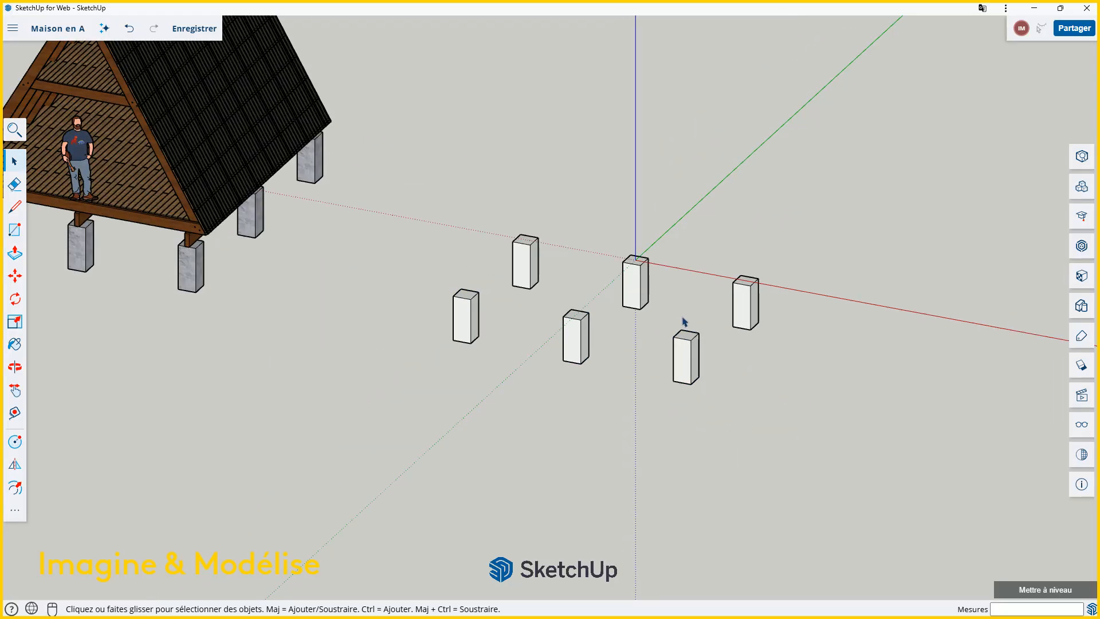
Step: Copy the original three-pier row through the origin 3000 mm along the positive green axis to complete a three-by-three grid
scroll(683, 306, up, 2)
middle_drag(684, 306, 571, 302)
scroll(607, 352, down, 2)
middle_drag(508, 332, 731, 339)
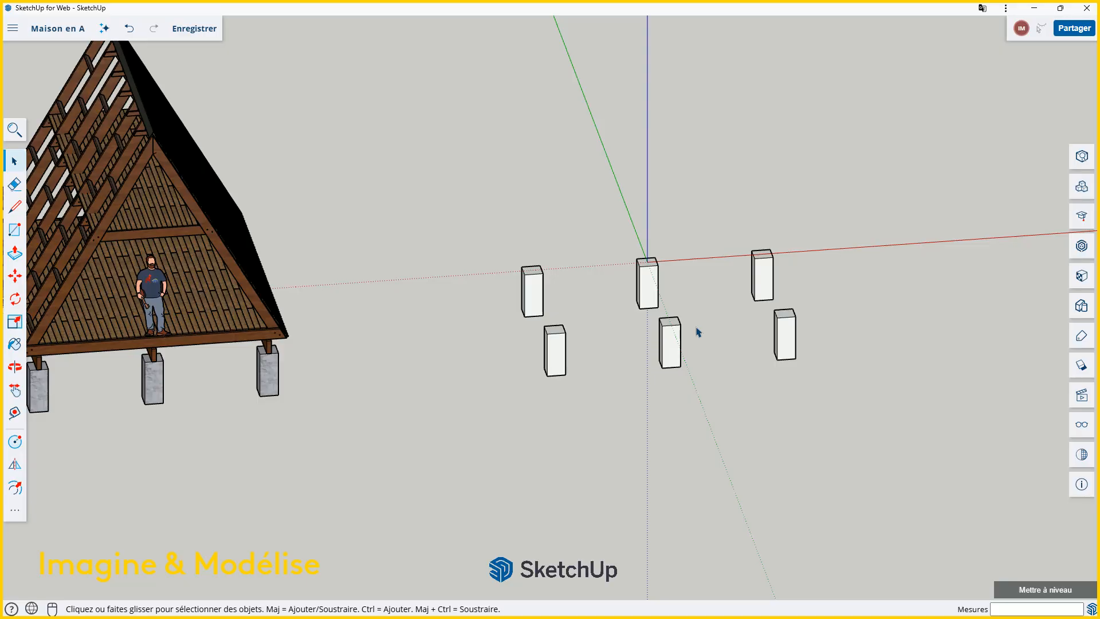
middle_drag(698, 332, 552, 552)
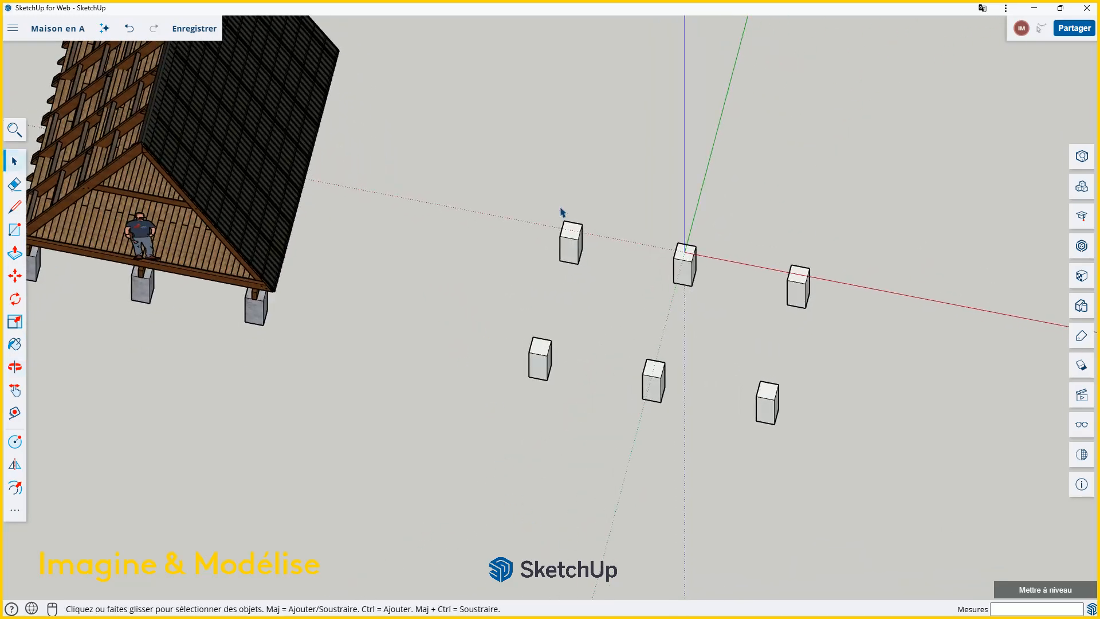
middle_drag(569, 202, 577, 260)
drag(509, 171, 849, 310)
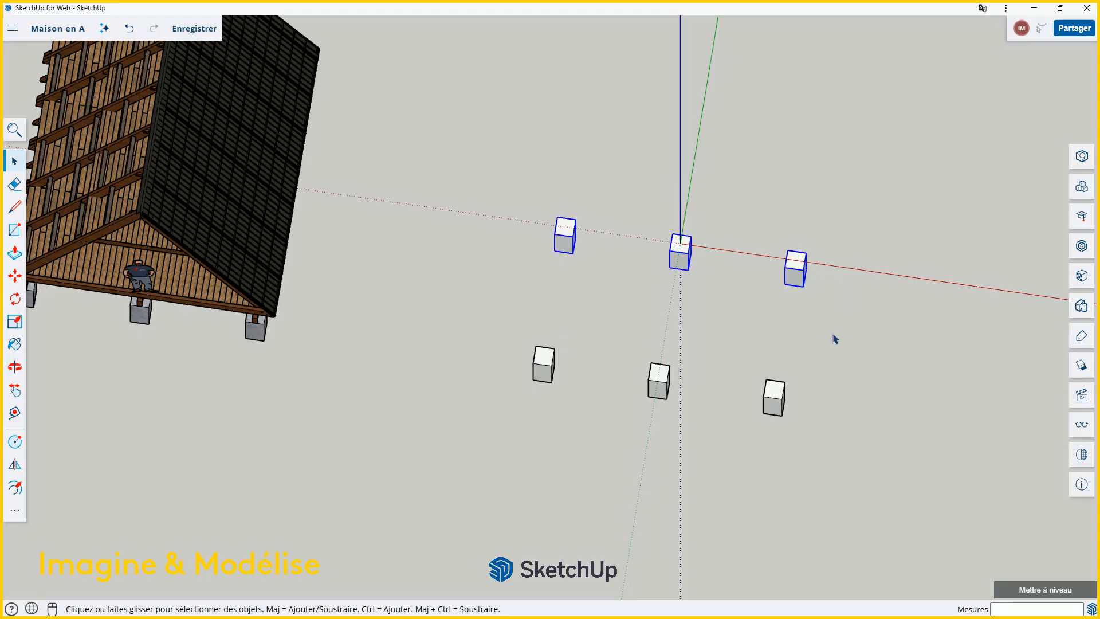
middle_drag(737, 387, 711, 310)
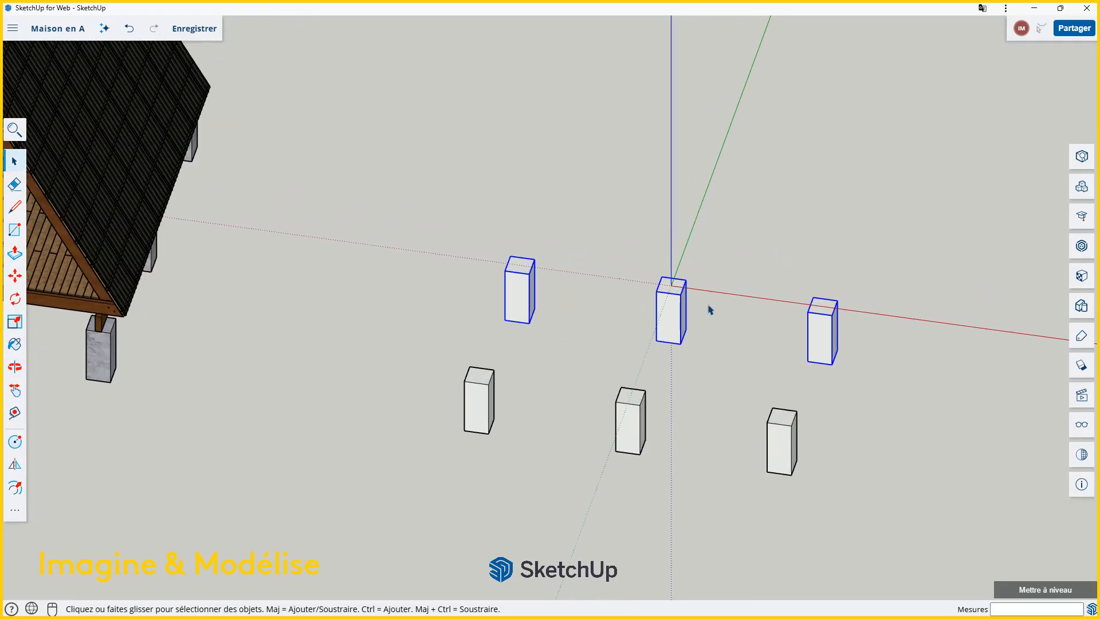
click(15, 275)
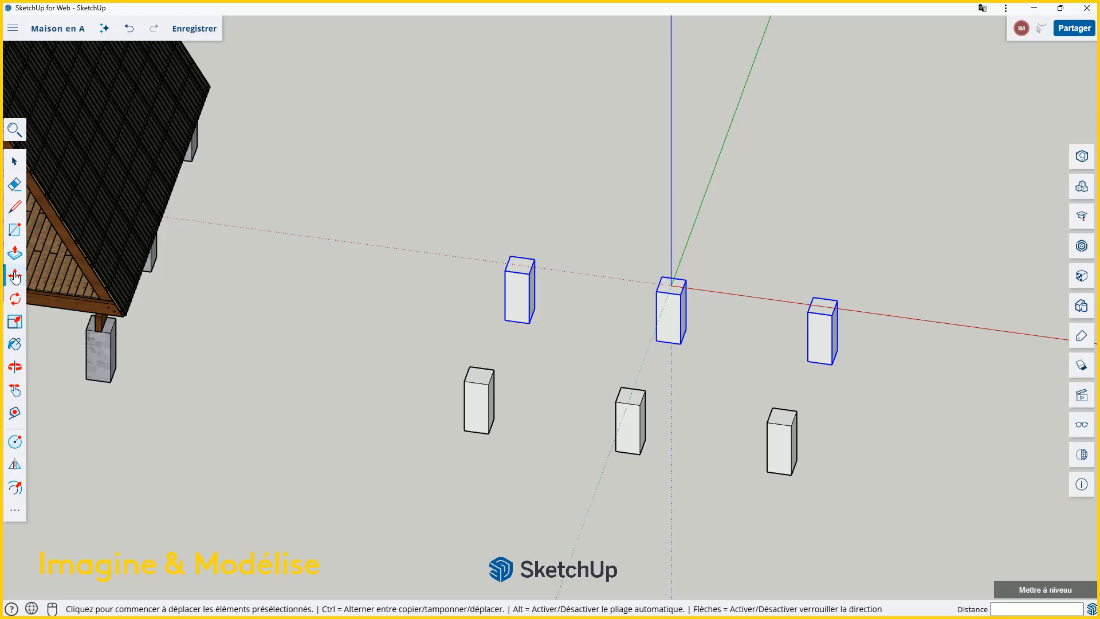
key(ctrl)
scroll(670, 251, up, 5)
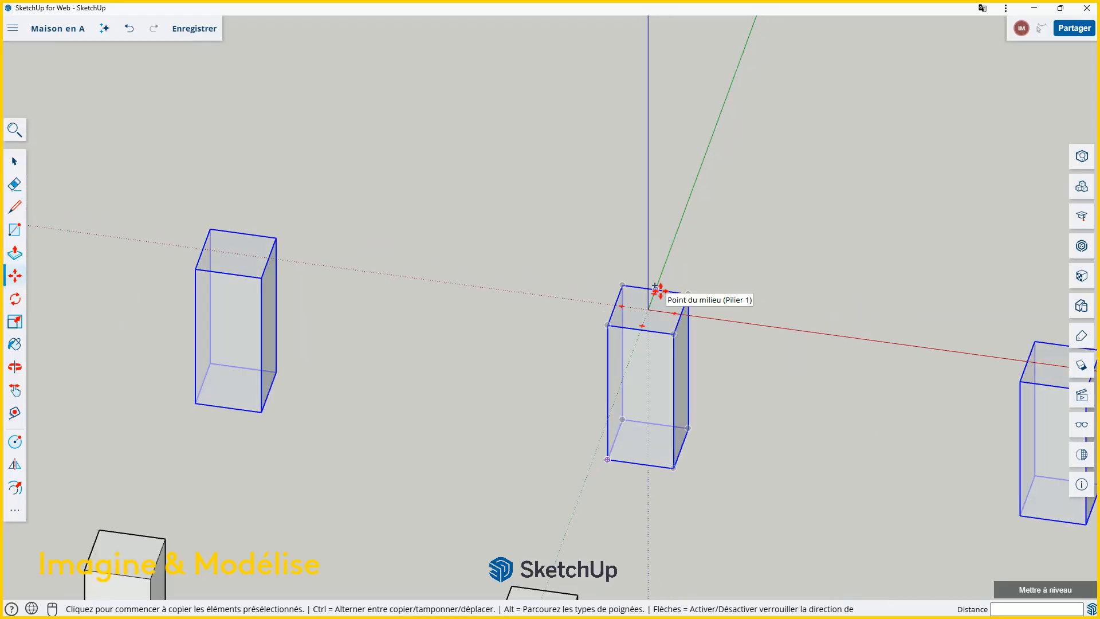
click(656, 286)
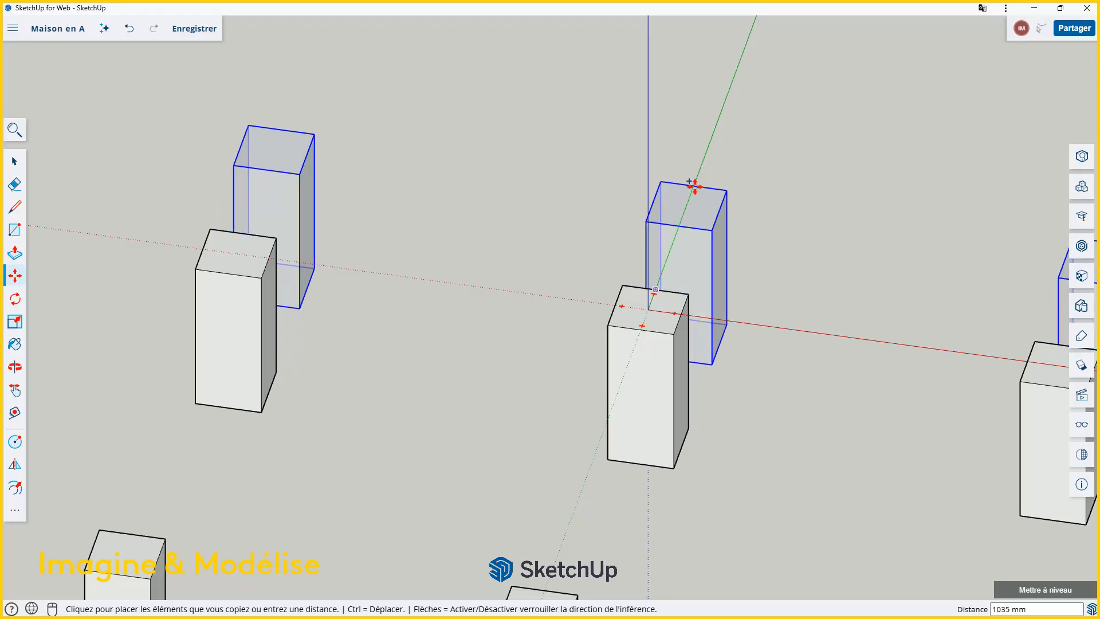
text(3000)
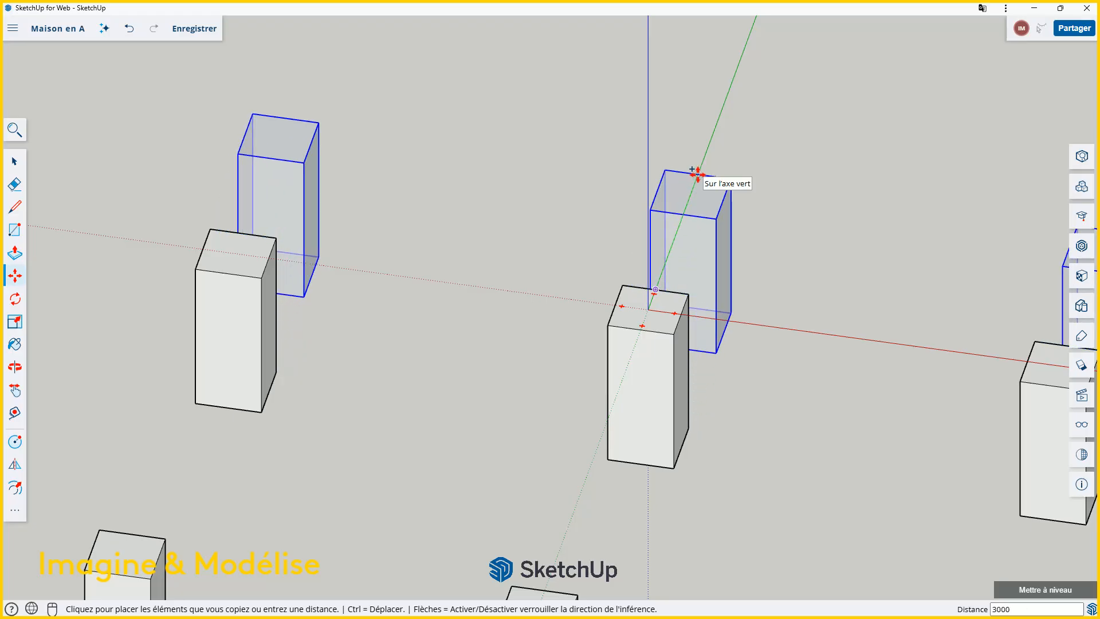
key(Return)
scroll(707, 259, down, 6)
key(space)
middle_drag(710, 353, 722, 319)
click(733, 373)
Step: Examine how the finished house's lower beams rest on its concrete piers and compare them with the new pier grid
middle_drag(713, 373, 698, 342)
middle_drag(755, 384, 726, 374)
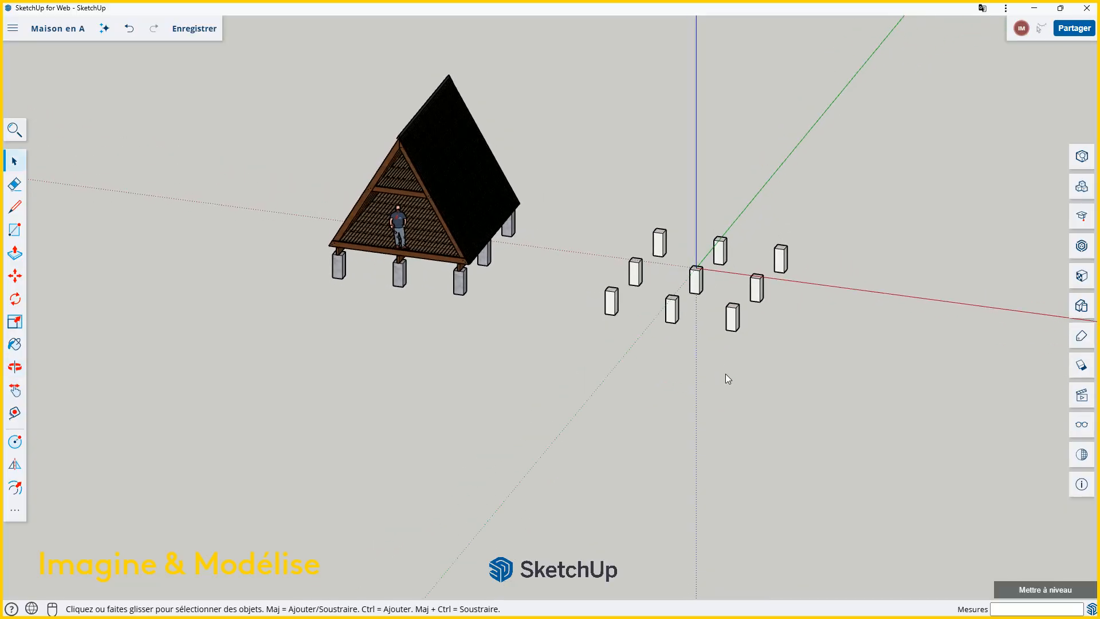
scroll(569, 352, down, 2)
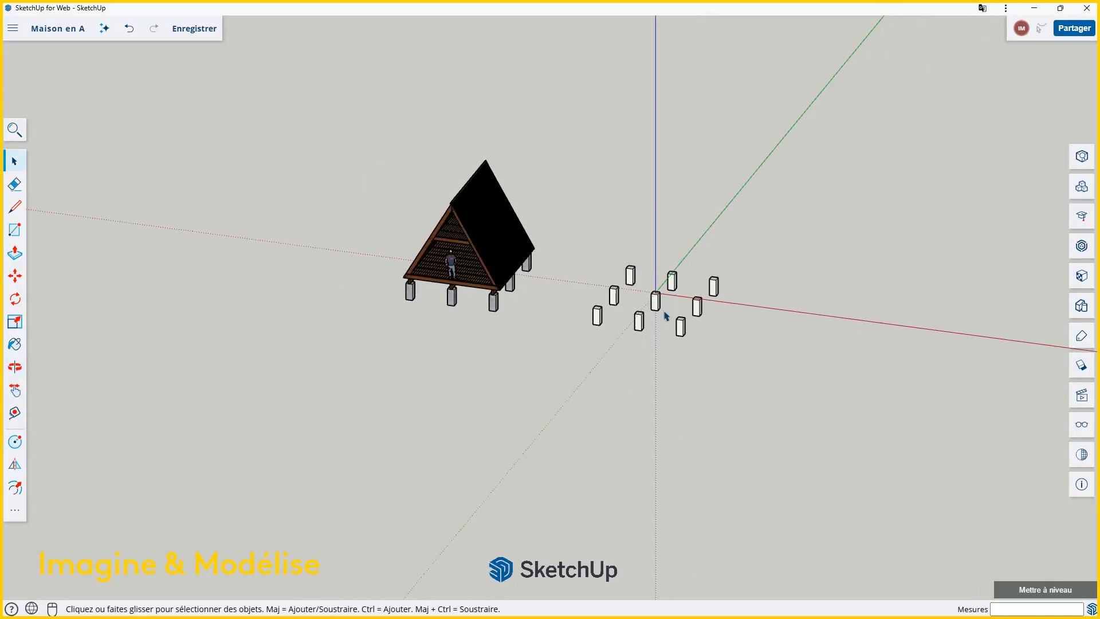
scroll(666, 316, up, 2)
middle_drag(537, 385, 512, 309)
middle_drag(476, 354, 417, 301)
scroll(418, 301, up, 6)
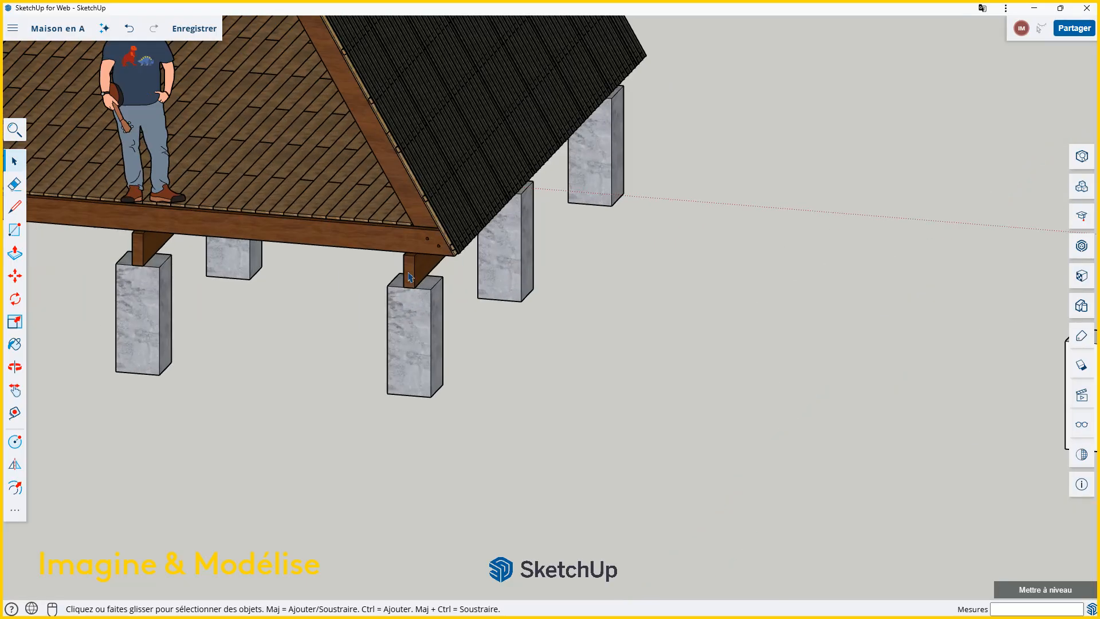
scroll(410, 277, down, 3)
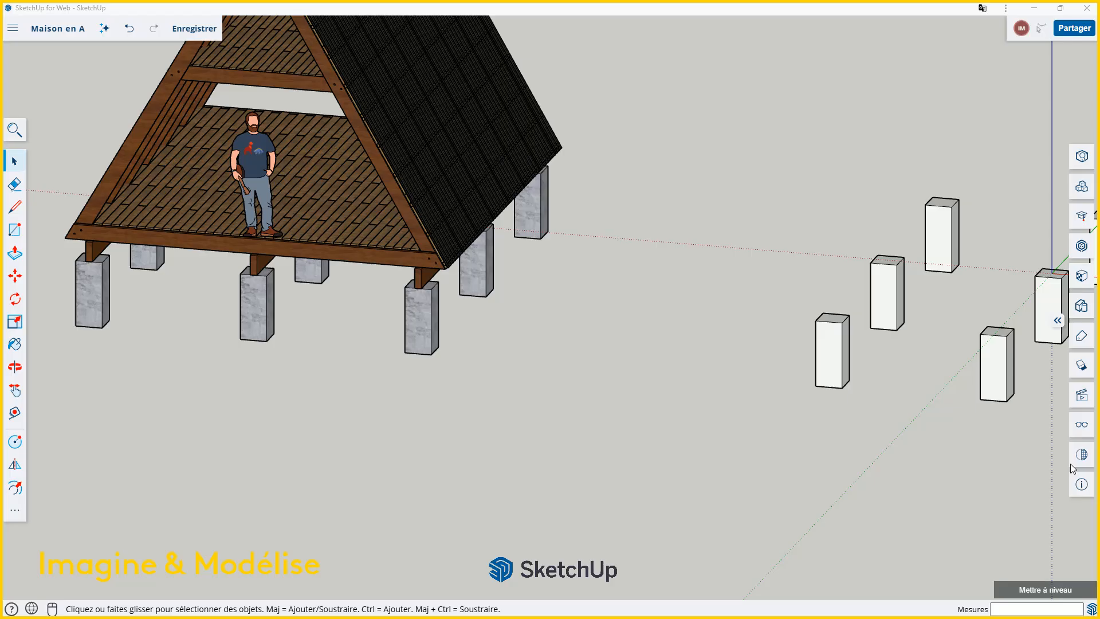
scroll(585, 346, down, 3)
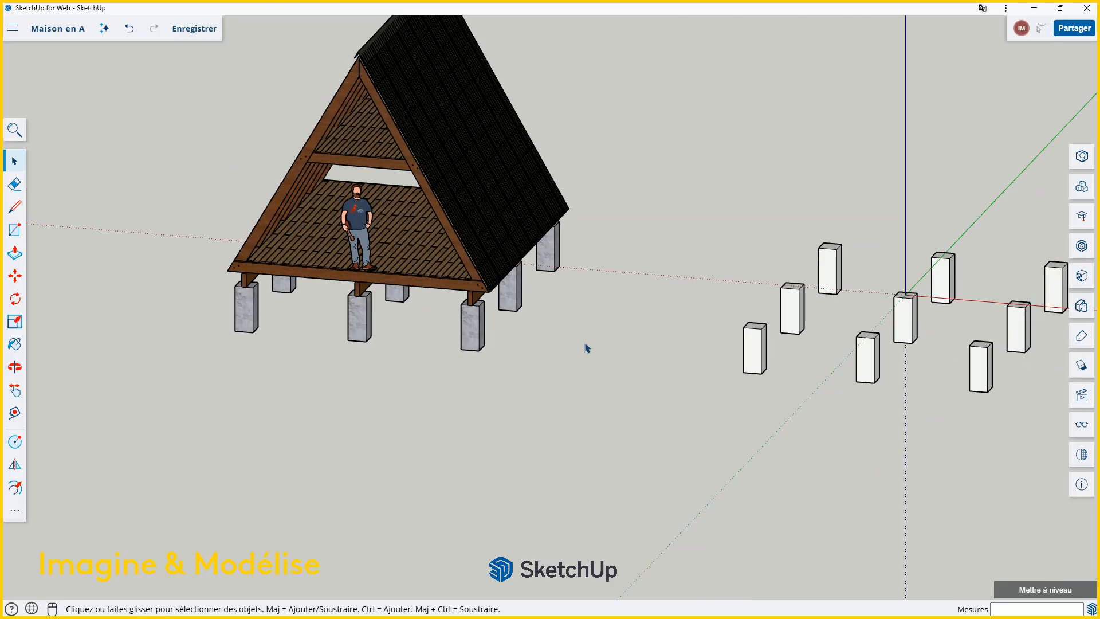
scroll(842, 340, up, 5)
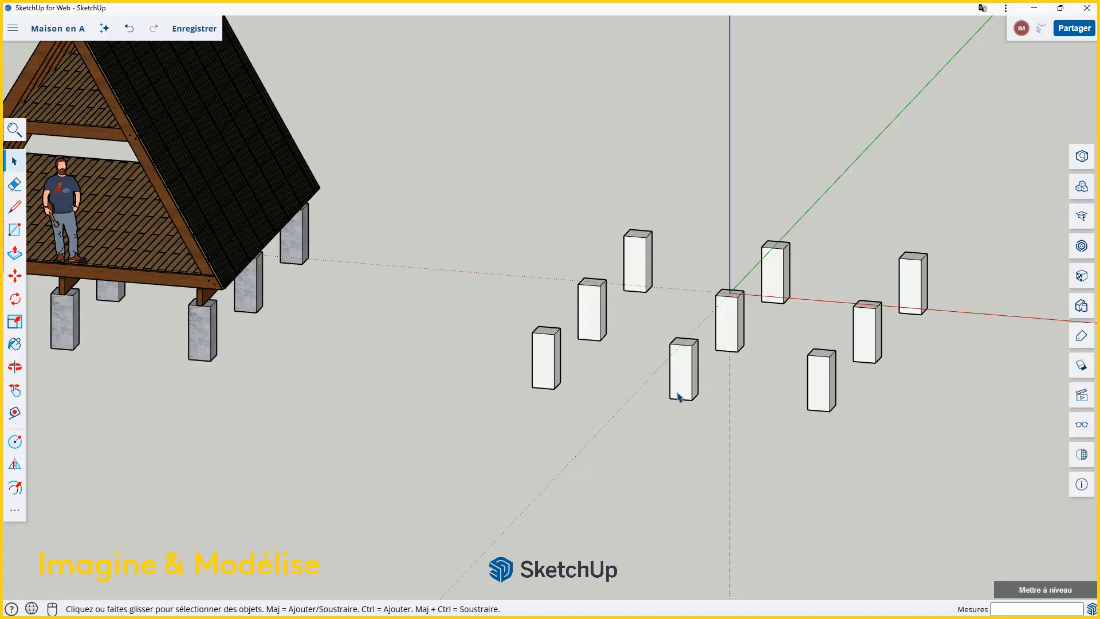
scroll(520, 361, up, 5)
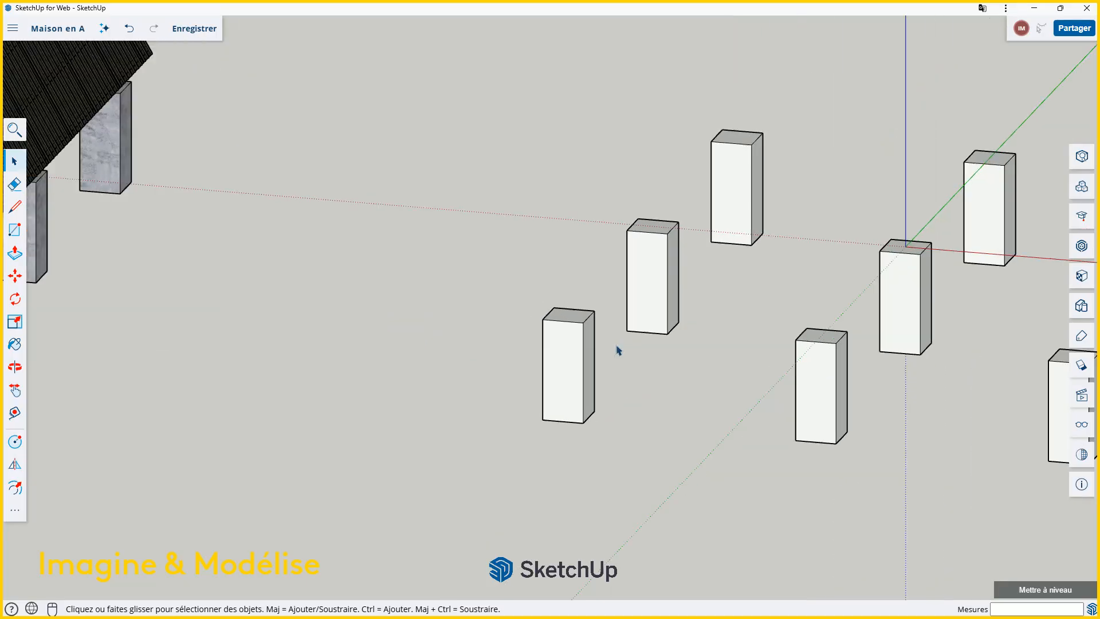
scroll(618, 351, down, 2)
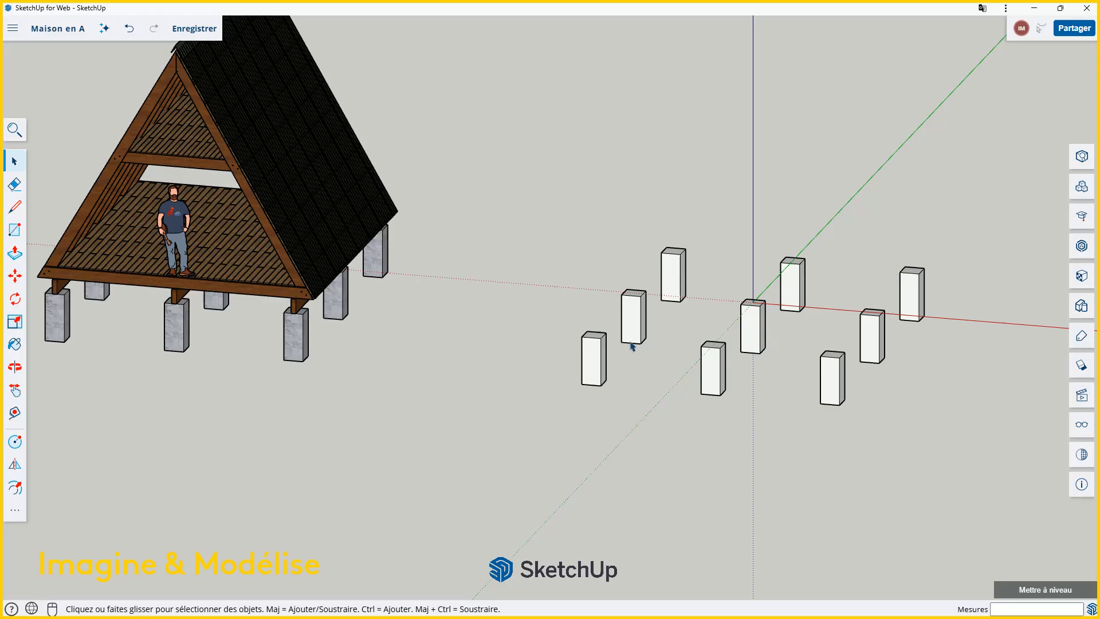
scroll(569, 344, up, 2)
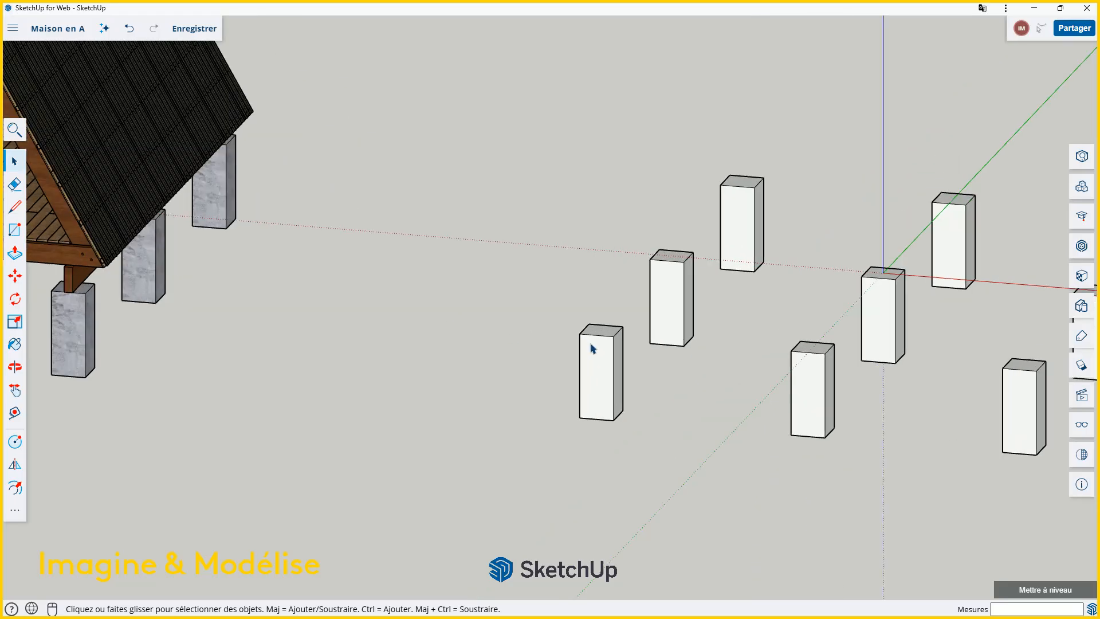
scroll(454, 347, down, 2)
scroll(188, 322, up, 3)
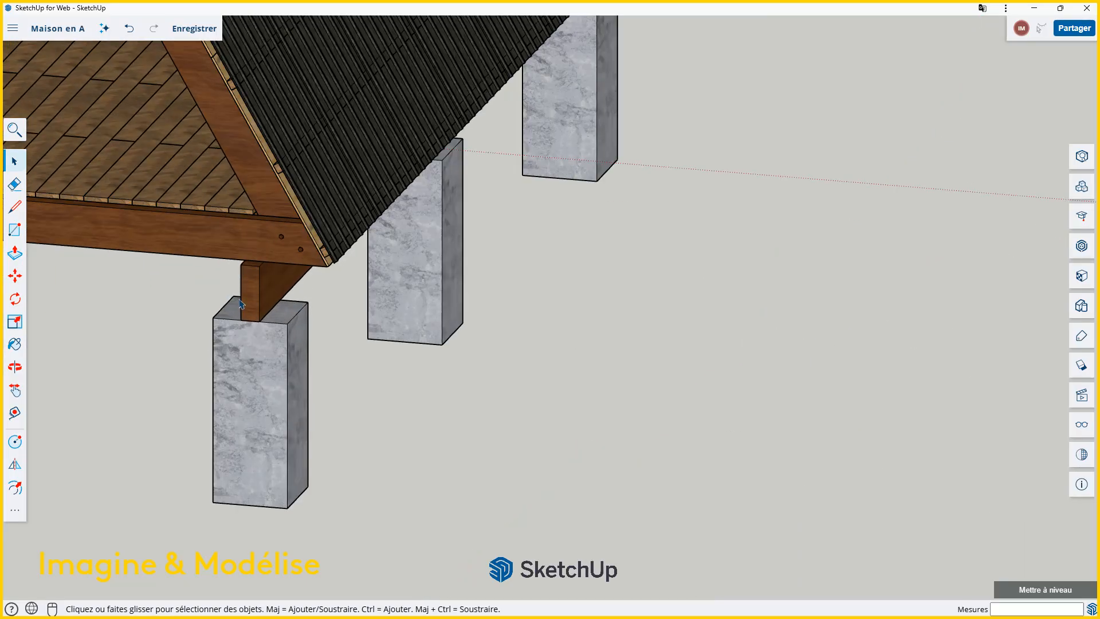
scroll(271, 294, down, 1)
scroll(356, 332, down, 3)
scroll(712, 343, up, 4)
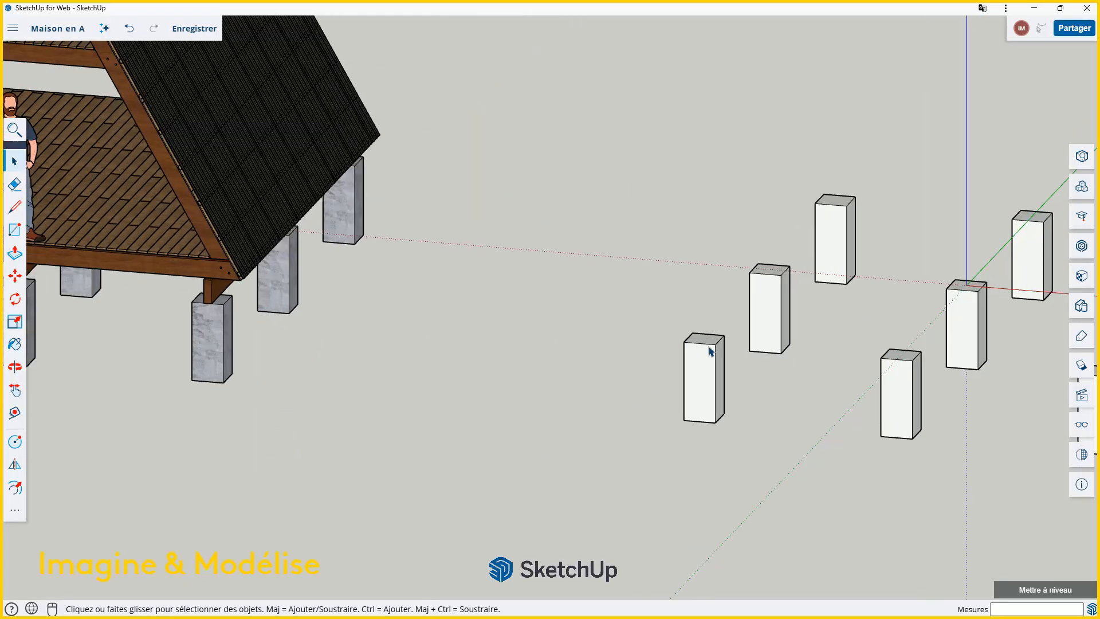
scroll(308, 324, down, 2)
scroll(525, 337, up, 3)
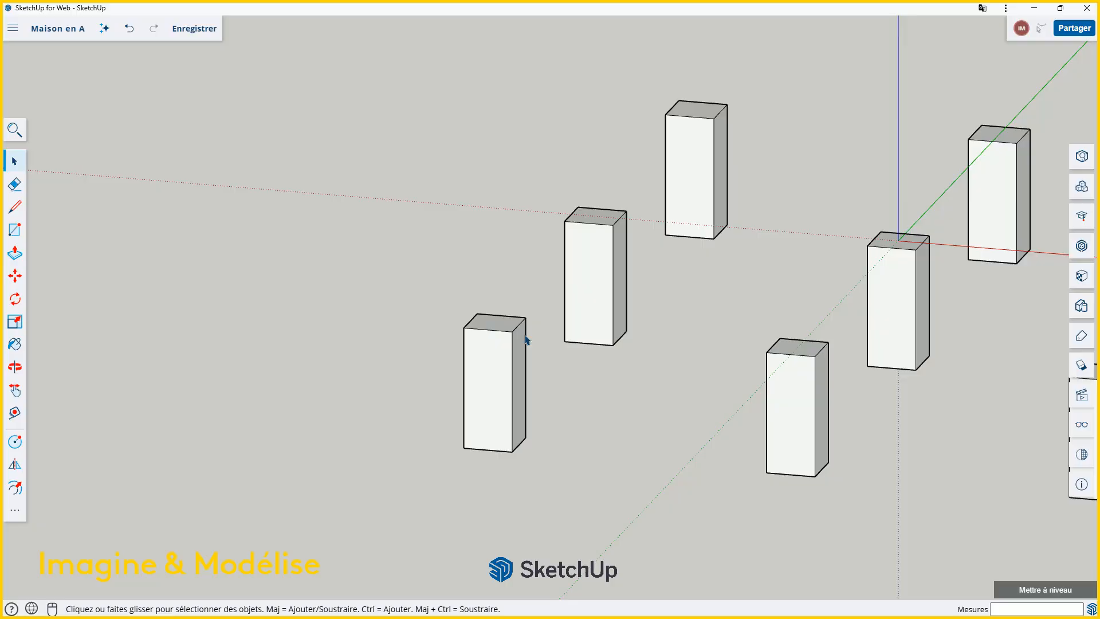
mouse_move(524, 336)
middle_down()
mouse_move(467, 331)
mouse_move(502, 339)
middle_up()
scroll(503, 339, up, 2)
scroll(339, 287, down, 3)
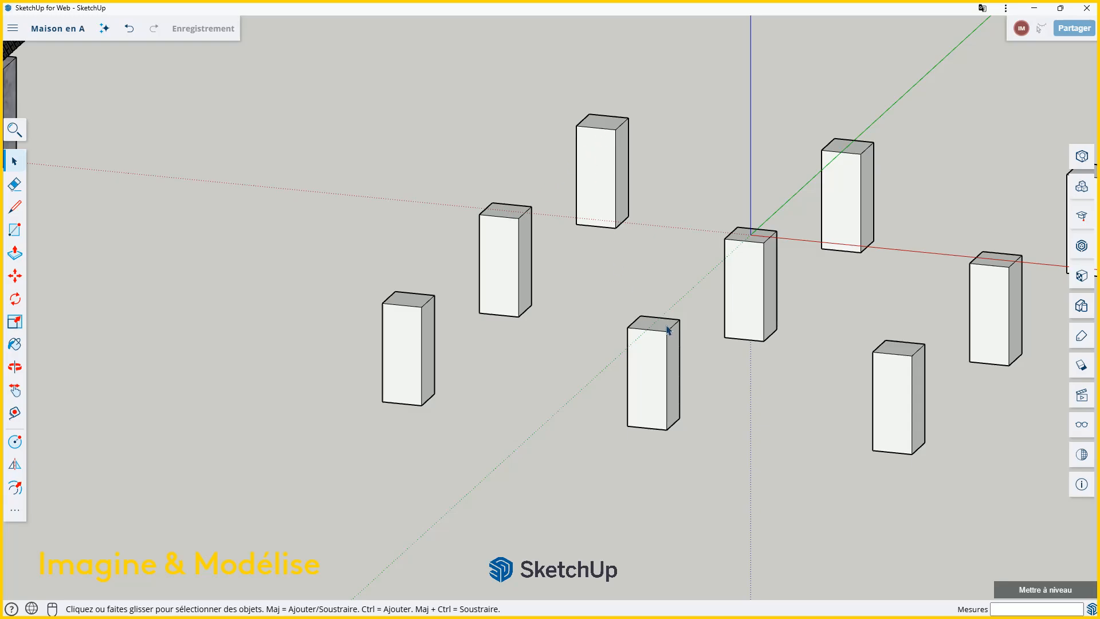
scroll(731, 309, down, 2)
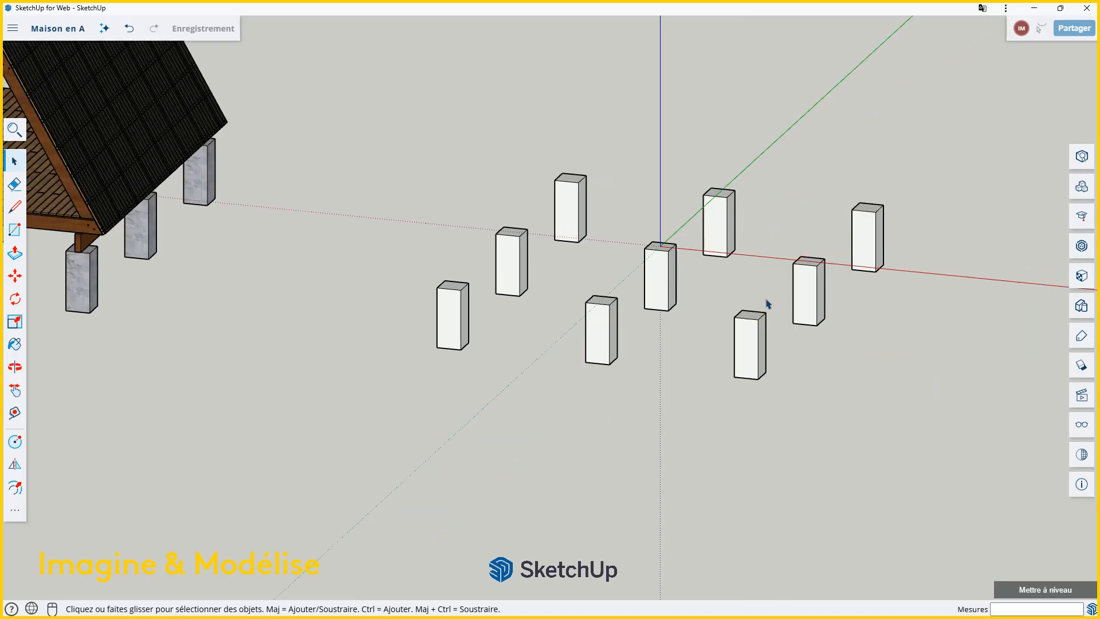
Step: Draw a vertical 100 × 300 mm rectangle, perpendicular to the green axis, from the midpoint of the negative-red, negative-green corner pier's front top edge
scroll(777, 301, up, 1)
scroll(289, 283, up, 3)
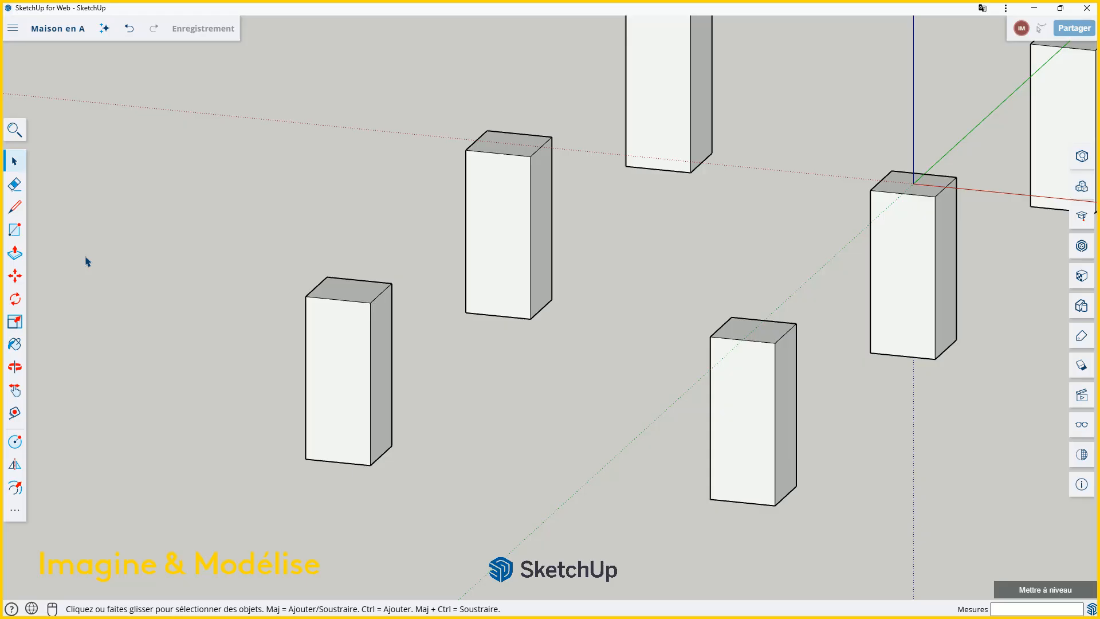
click(19, 232)
scroll(269, 306, up, 2)
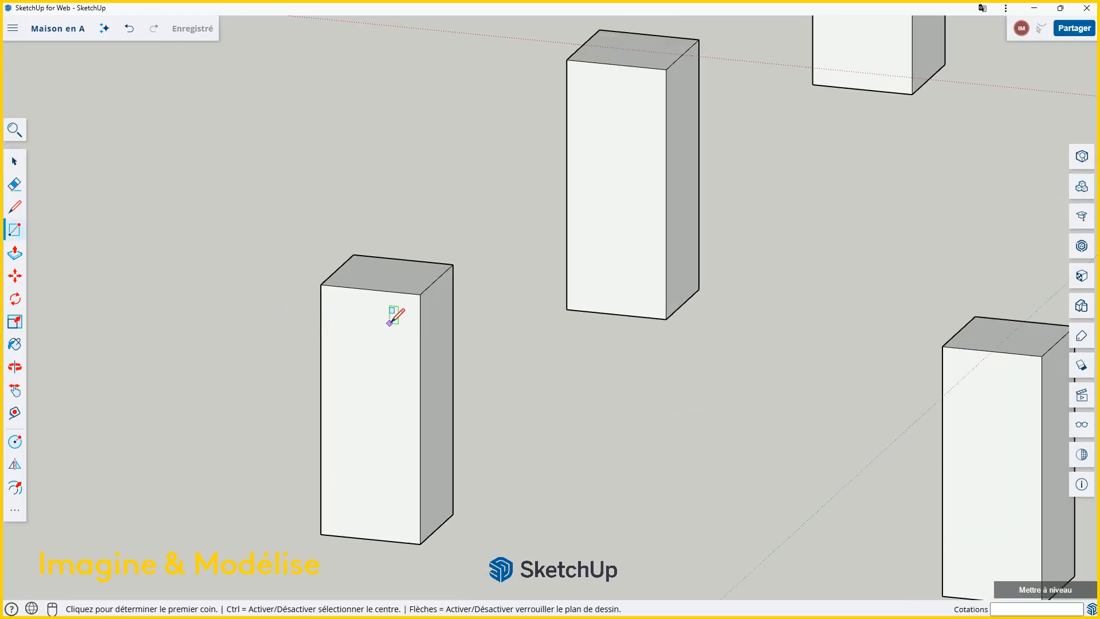
scroll(381, 327, up, 1)
scroll(369, 295, up, 2)
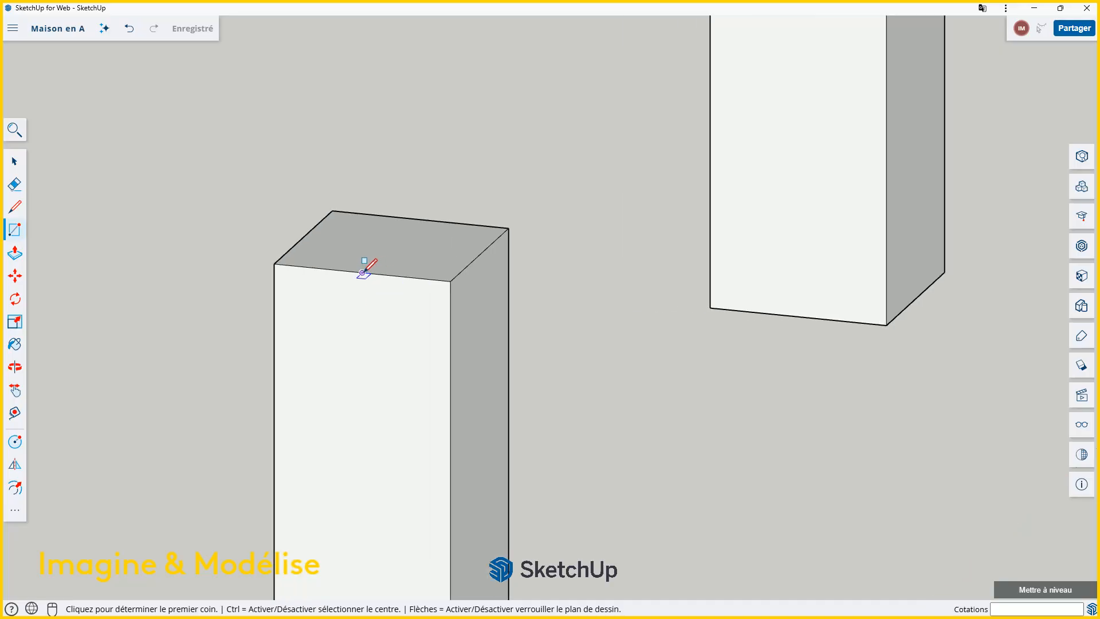
scroll(362, 272, up, 2)
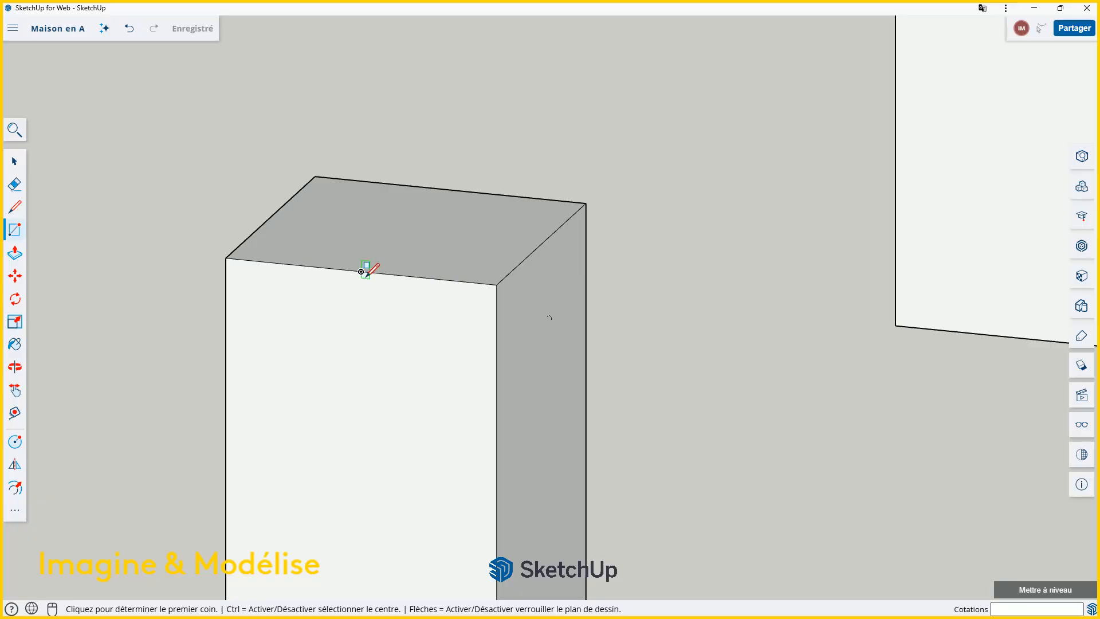
scroll(361, 272, up, 2)
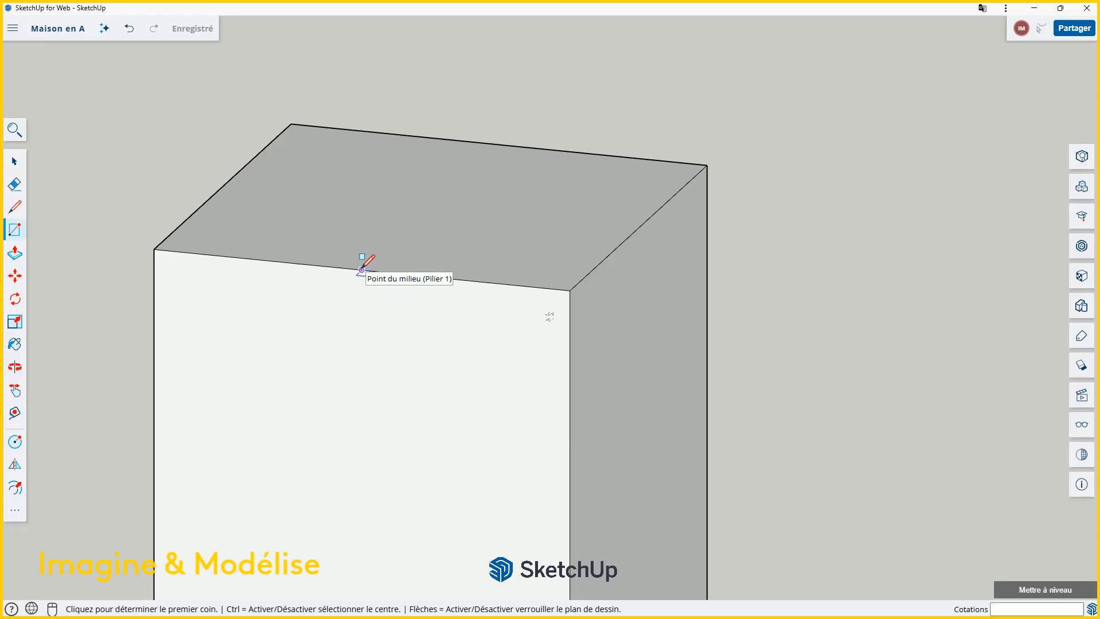
scroll(393, 263, down, 10)
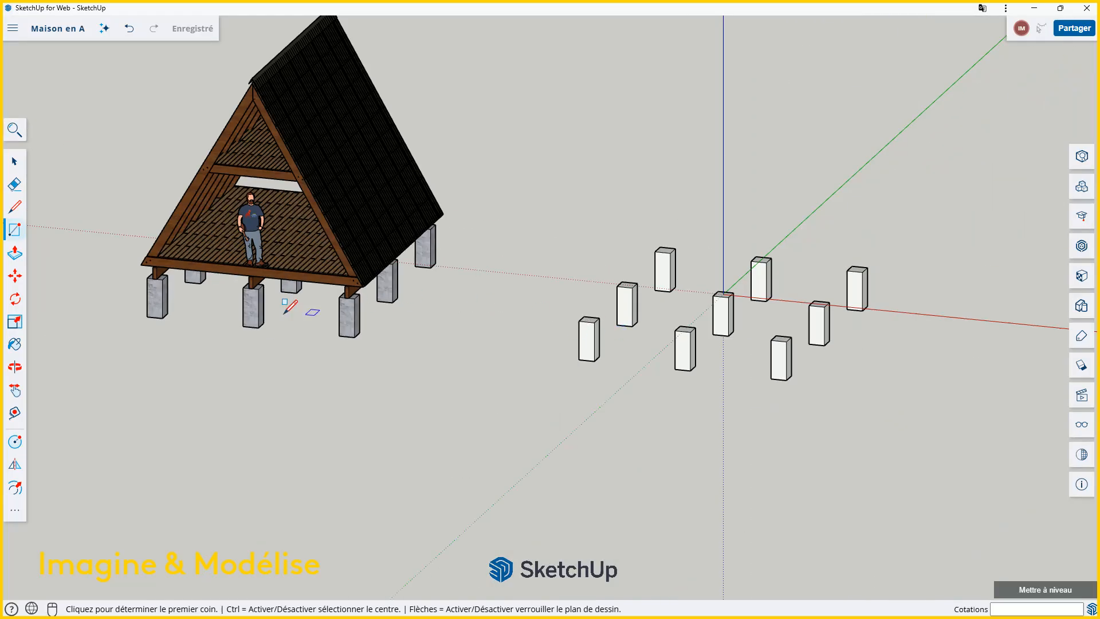
scroll(351, 295, up, 5)
scroll(255, 292, up, 3)
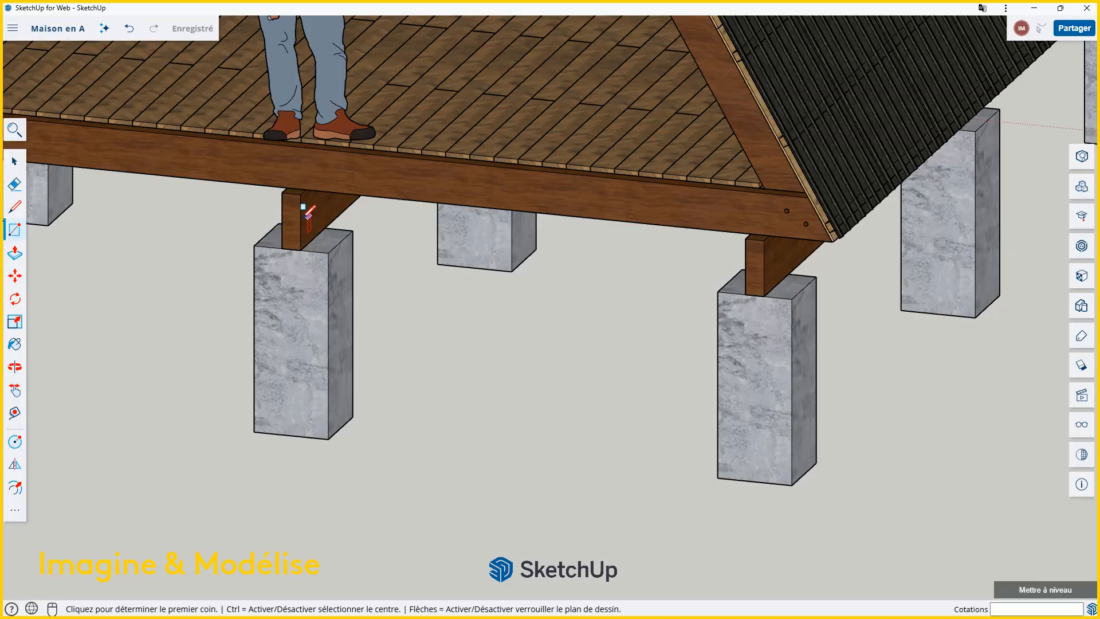
scroll(306, 224, down, 8)
scroll(655, 278, up, 8)
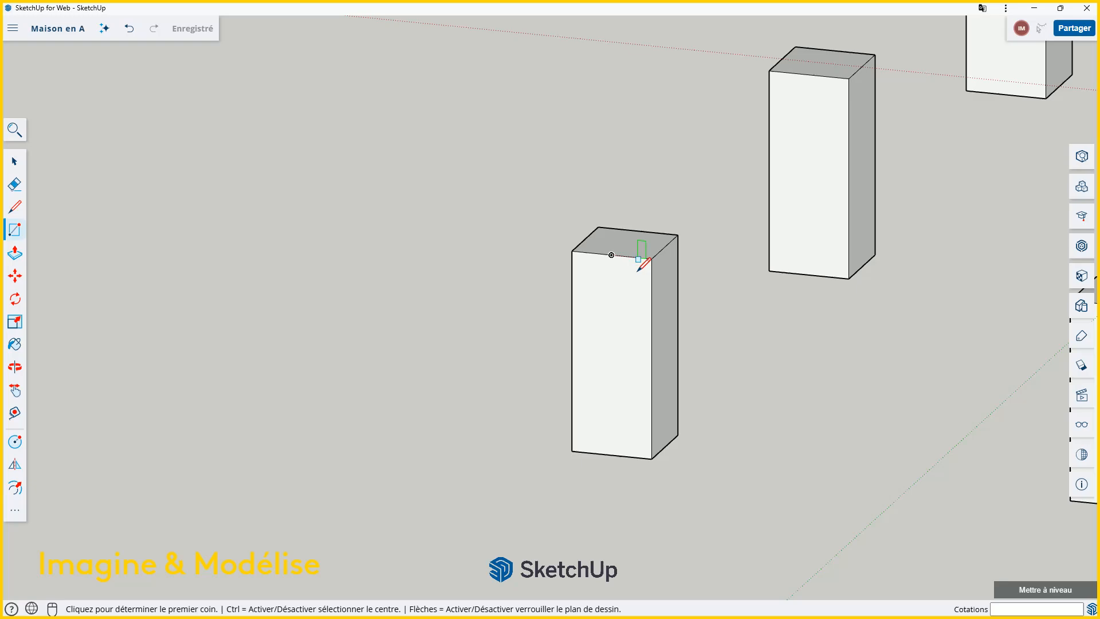
scroll(626, 267, up, 2)
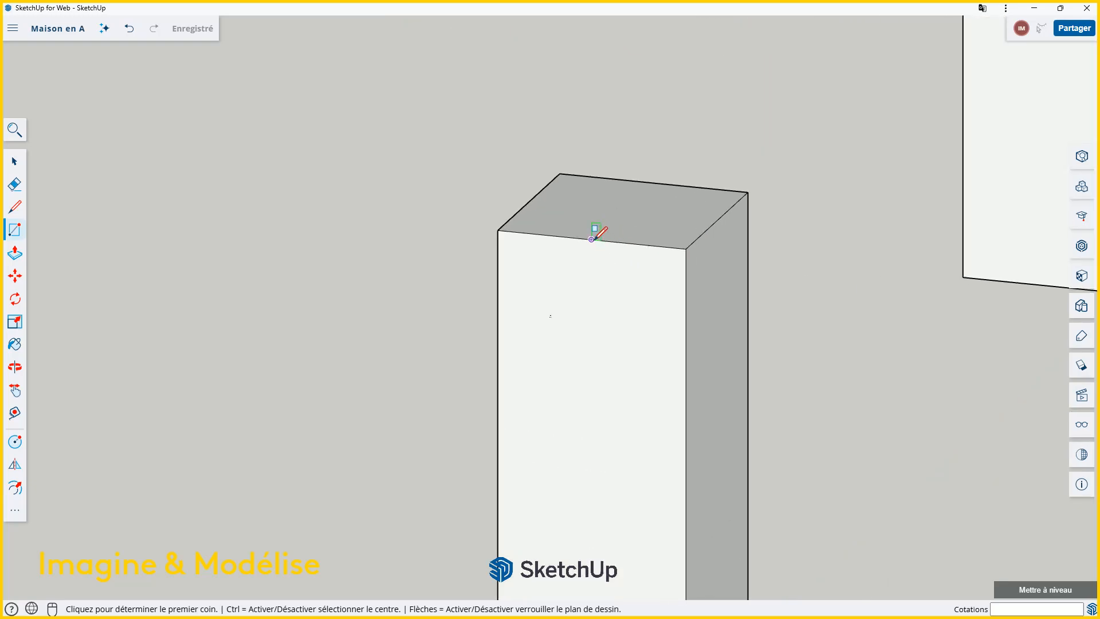
scroll(593, 235, up, 3)
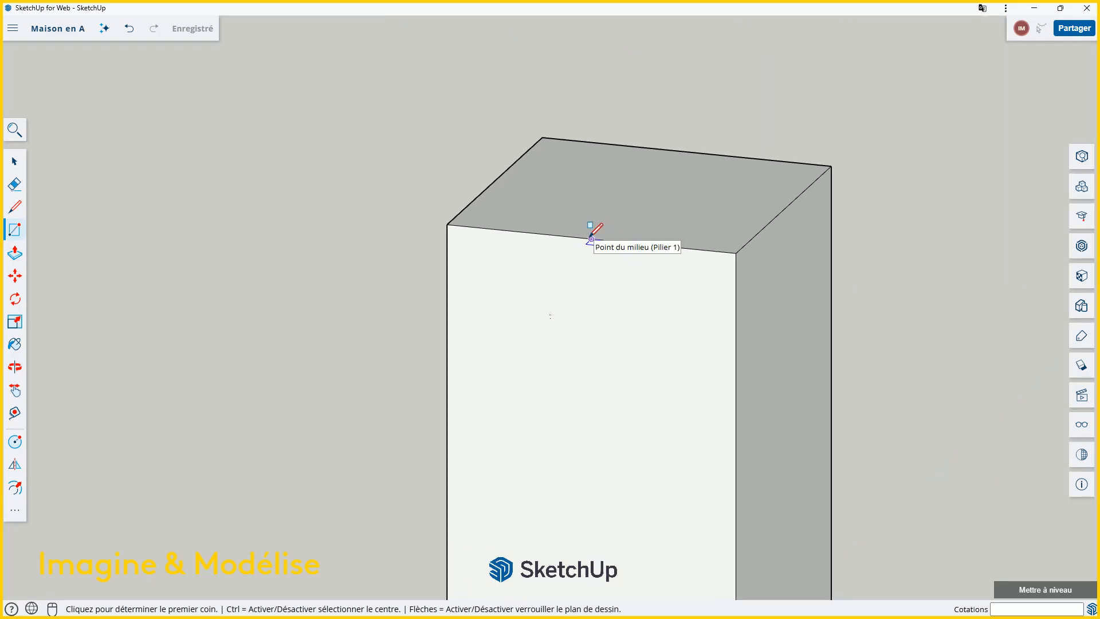
click(591, 239)
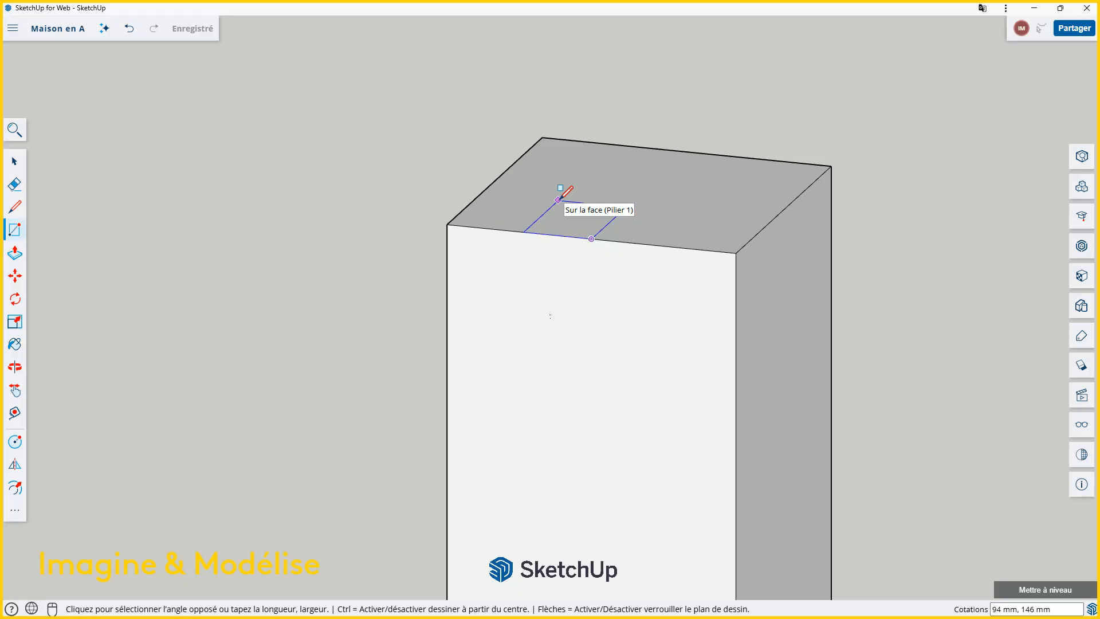
key(Right)
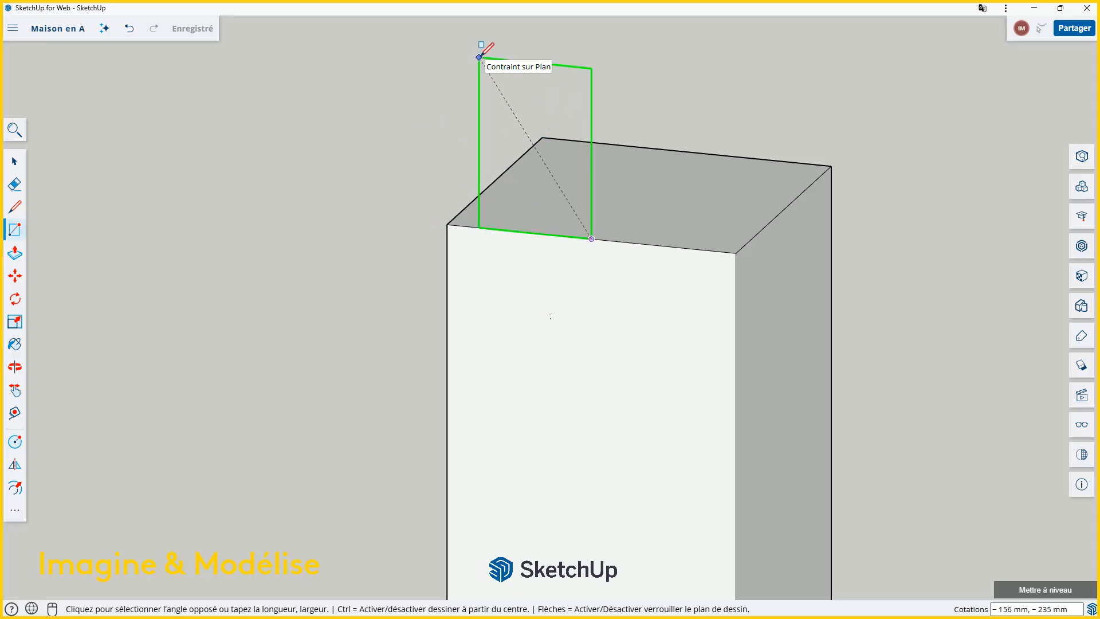
key(Up)
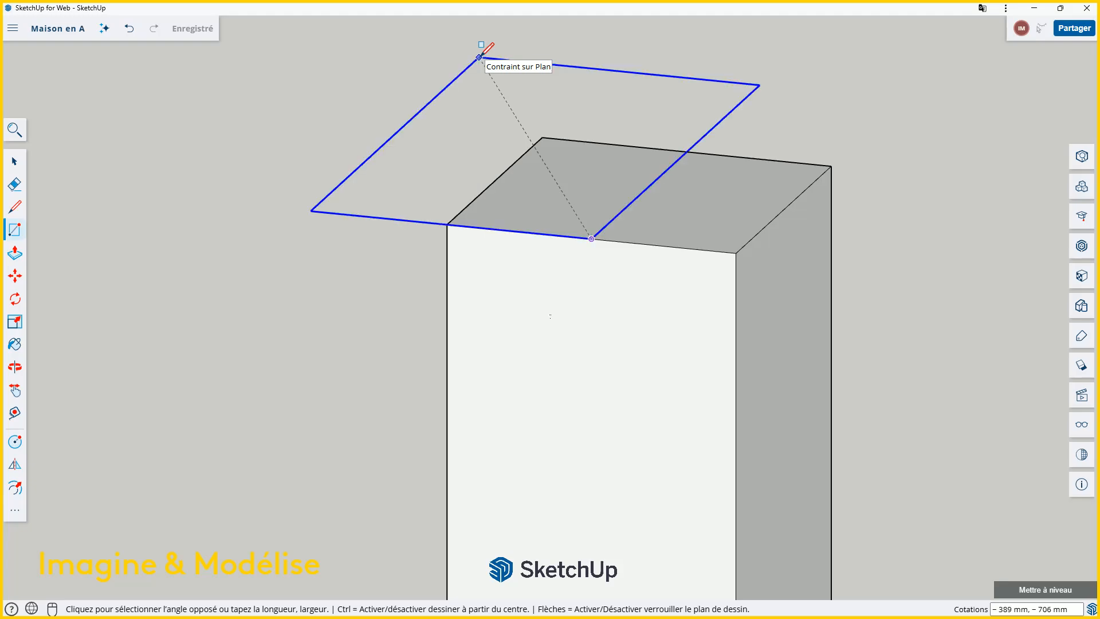
key(Down)
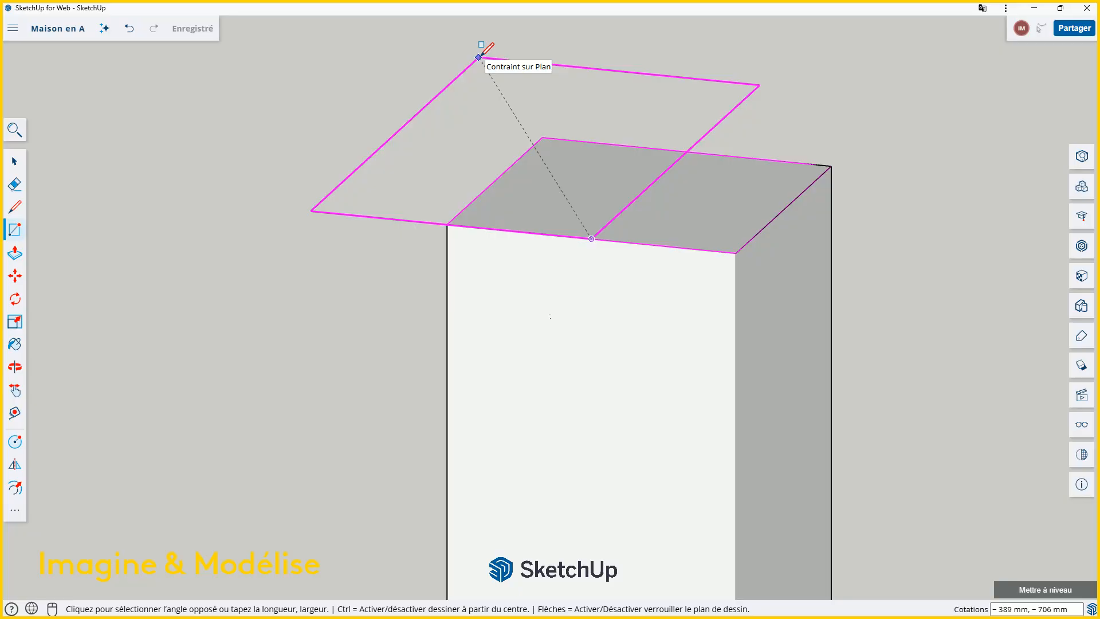
key(Right)
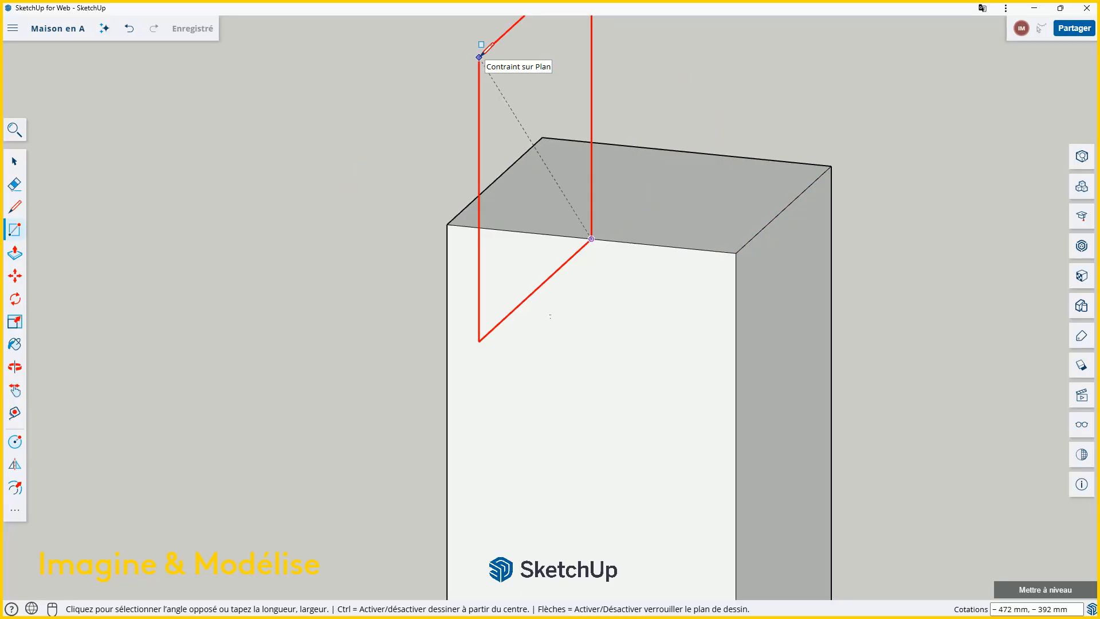
key(Left)
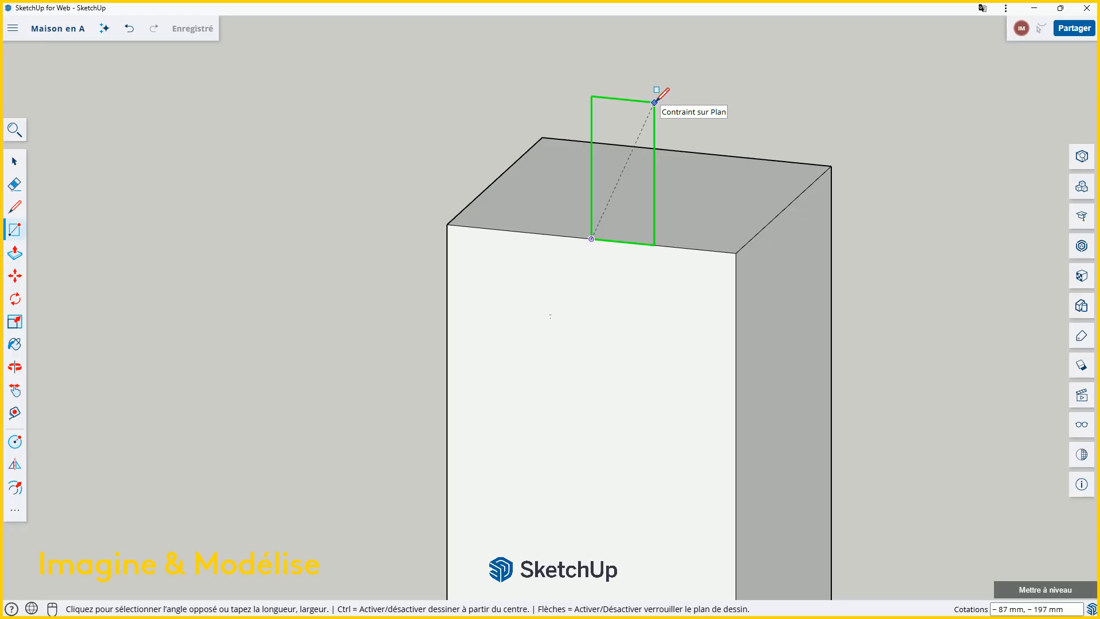
text(100,300)
key(Return)
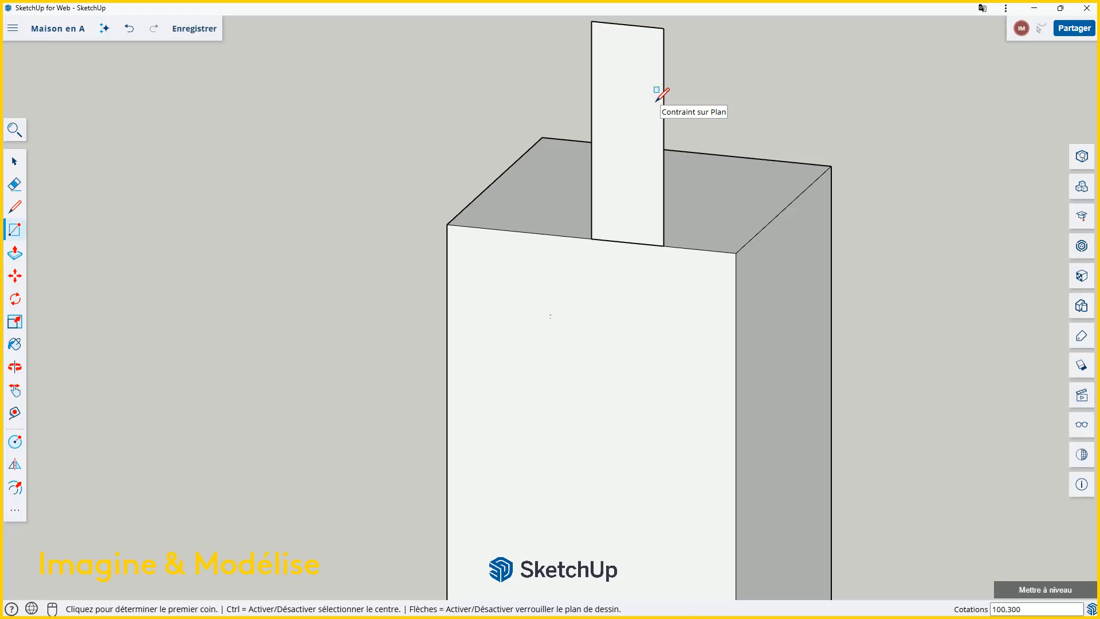
Step: Center the beam profile on the corner pier by moving its bottom-edge midpoint 50 mm to the midpoint of the pier's front top edge
scroll(658, 92, down, 4)
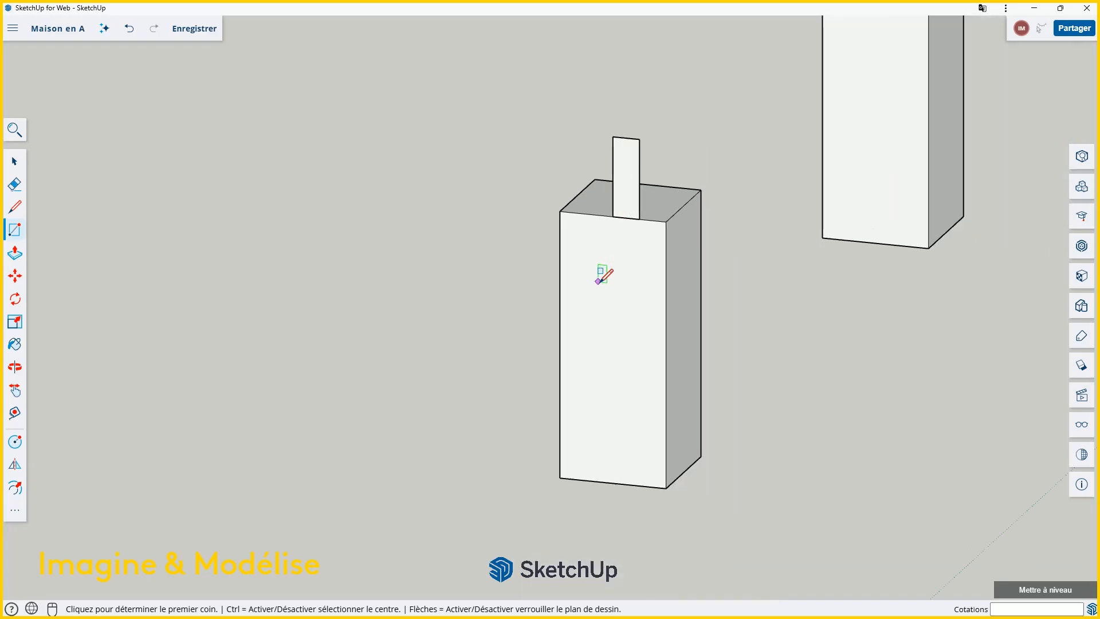
scroll(630, 241, up, 2)
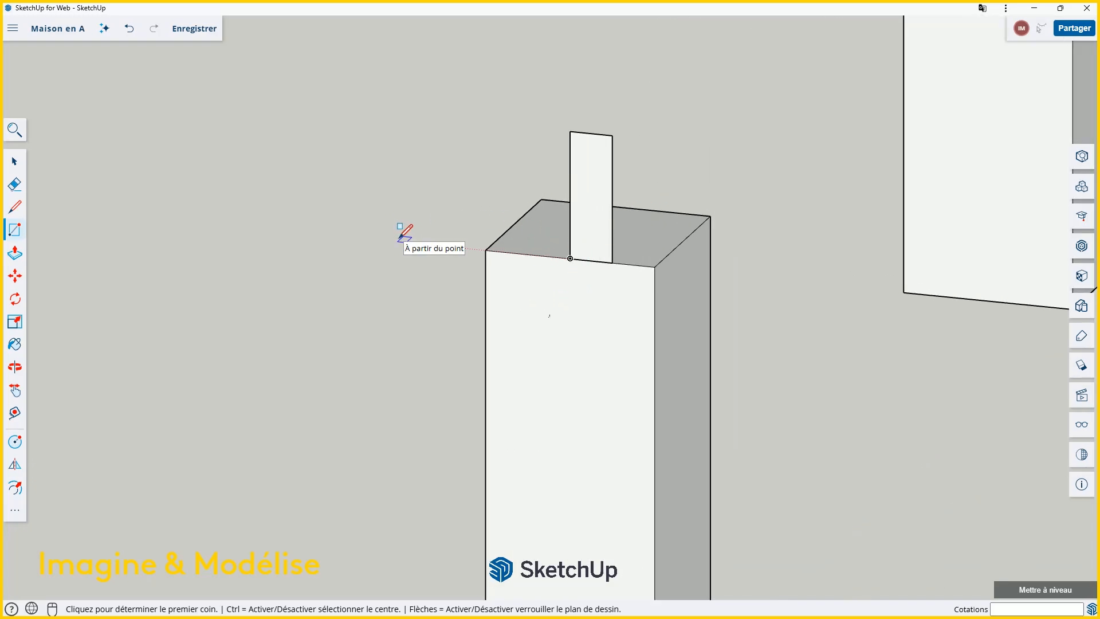
key(space)
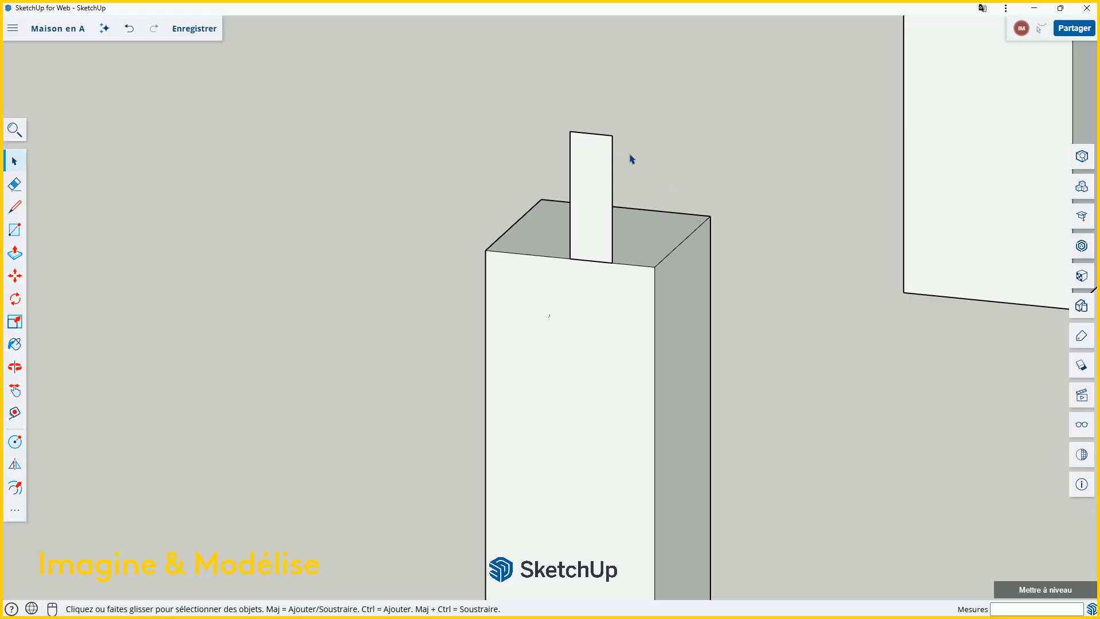
drag(530, 79, 626, 291)
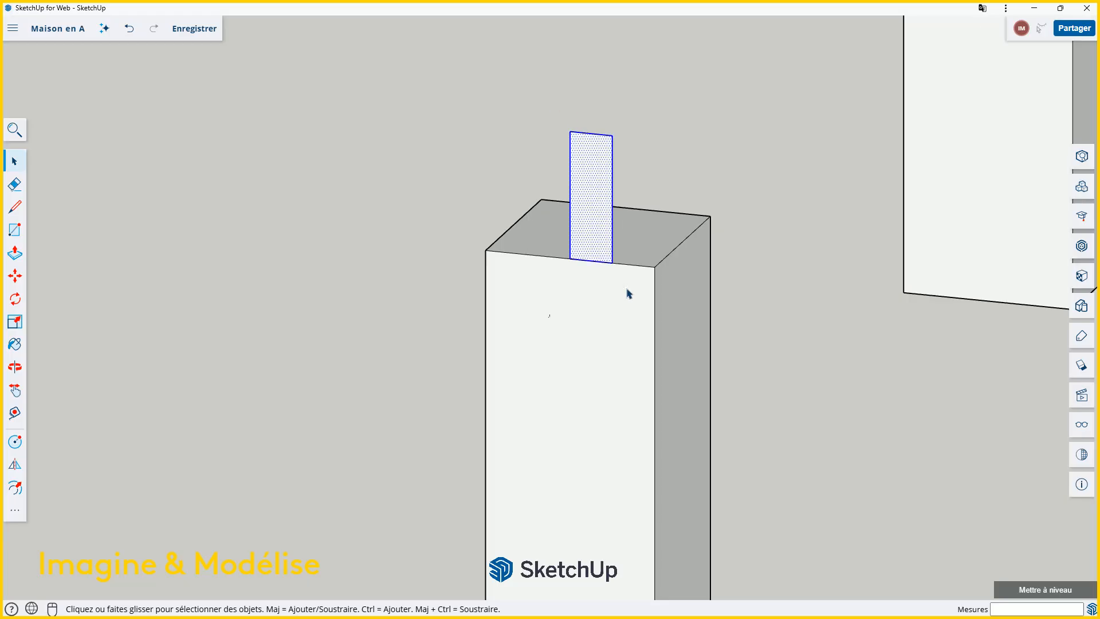
click(671, 168)
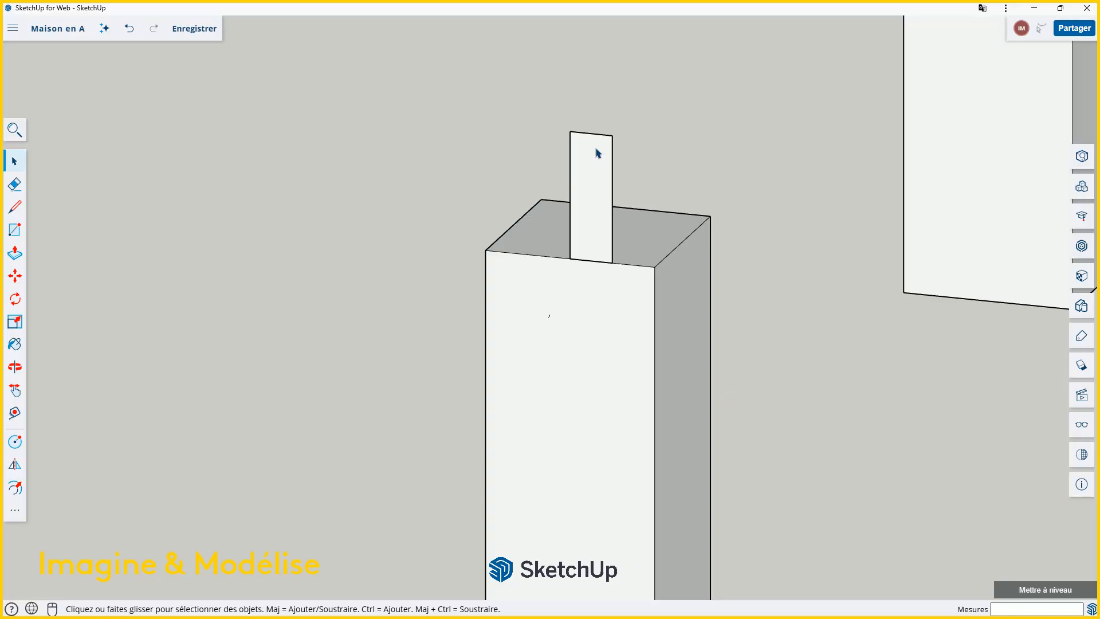
click(583, 149)
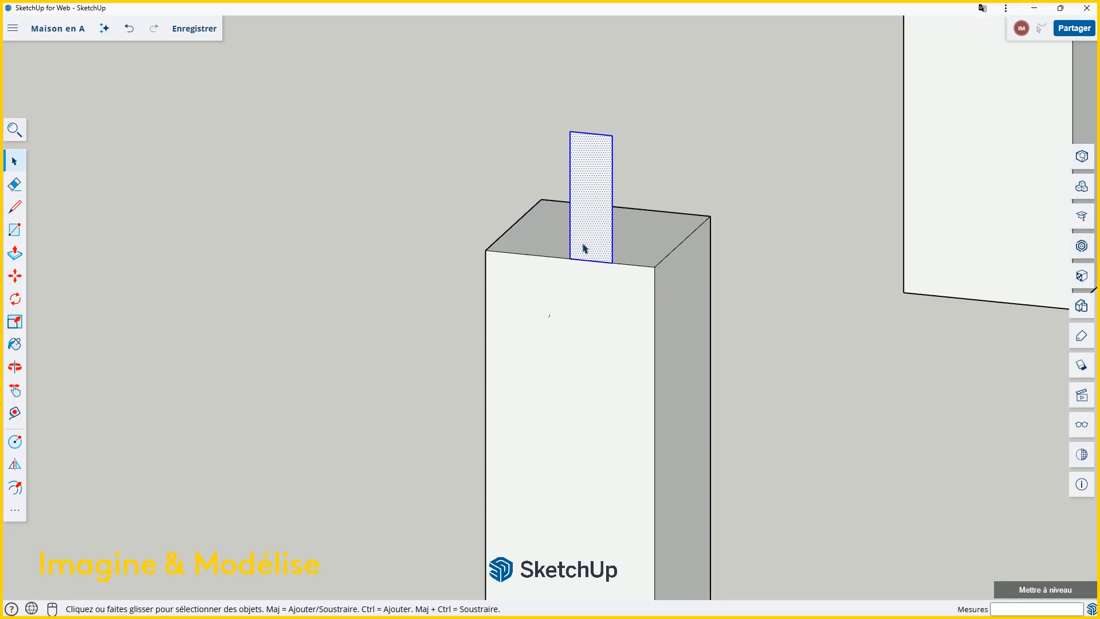
click(16, 277)
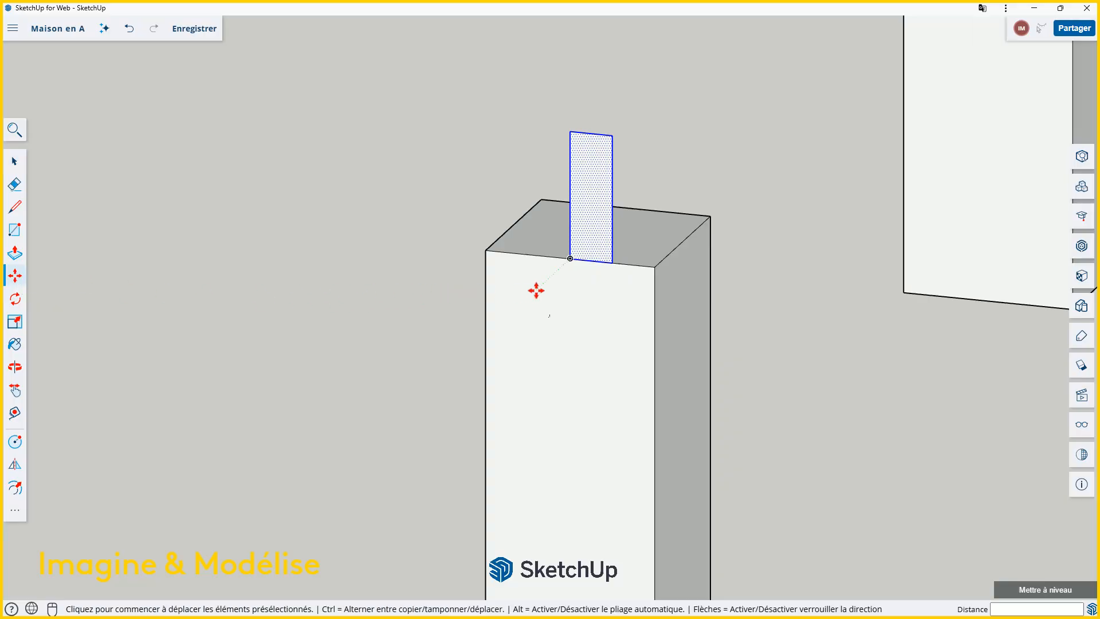
scroll(539, 289, up, 1)
scroll(625, 270, up, 1)
scroll(596, 253, up, 1)
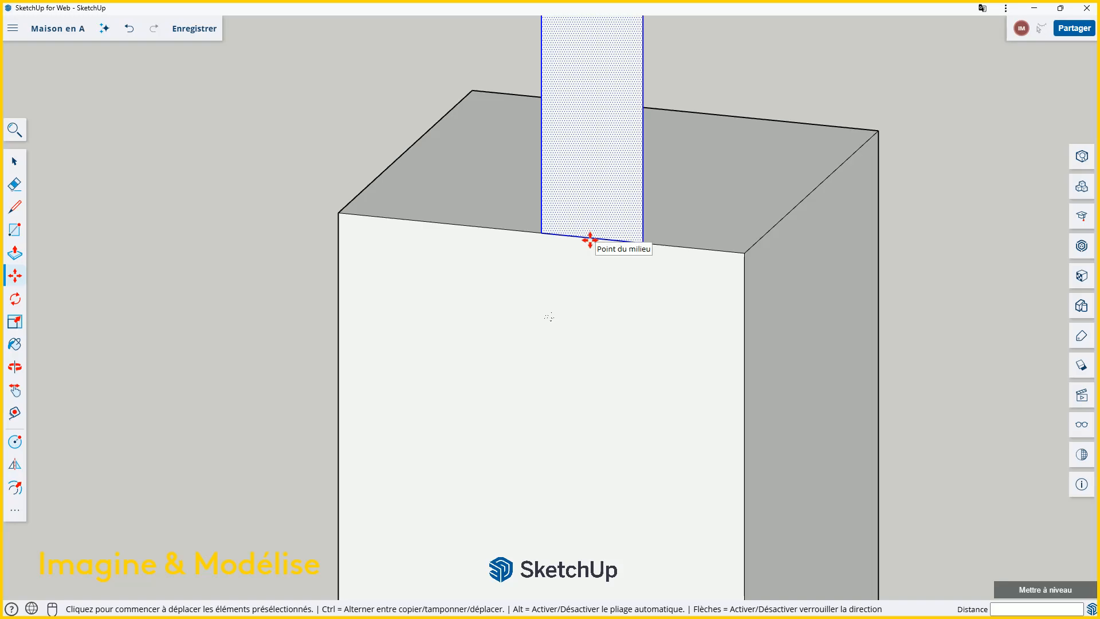
click(590, 239)
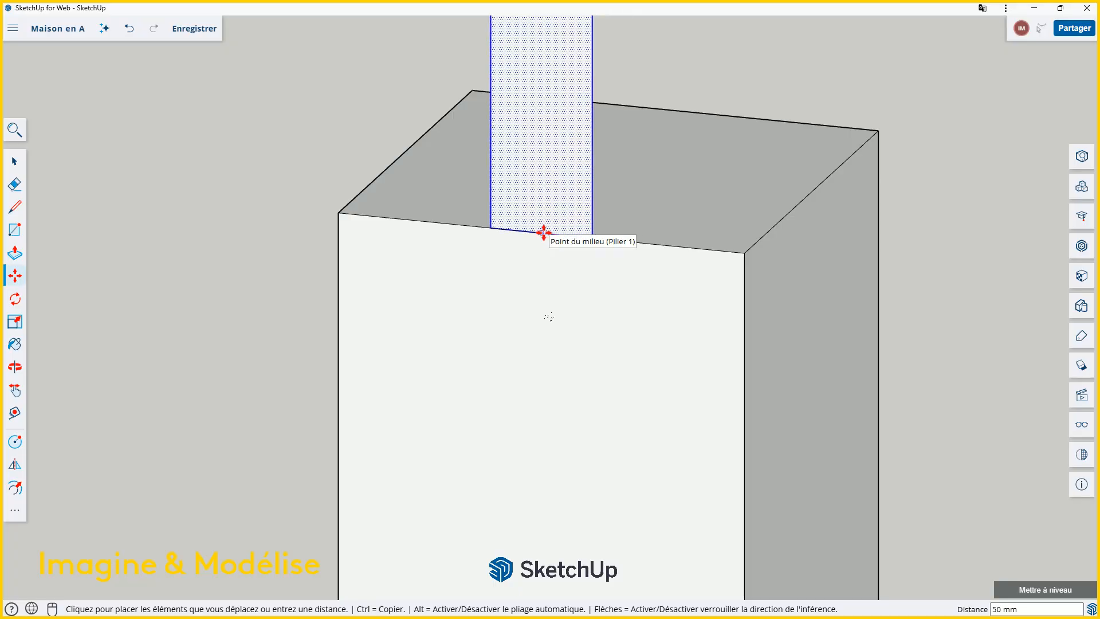
click(543, 233)
scroll(545, 232, down, 4)
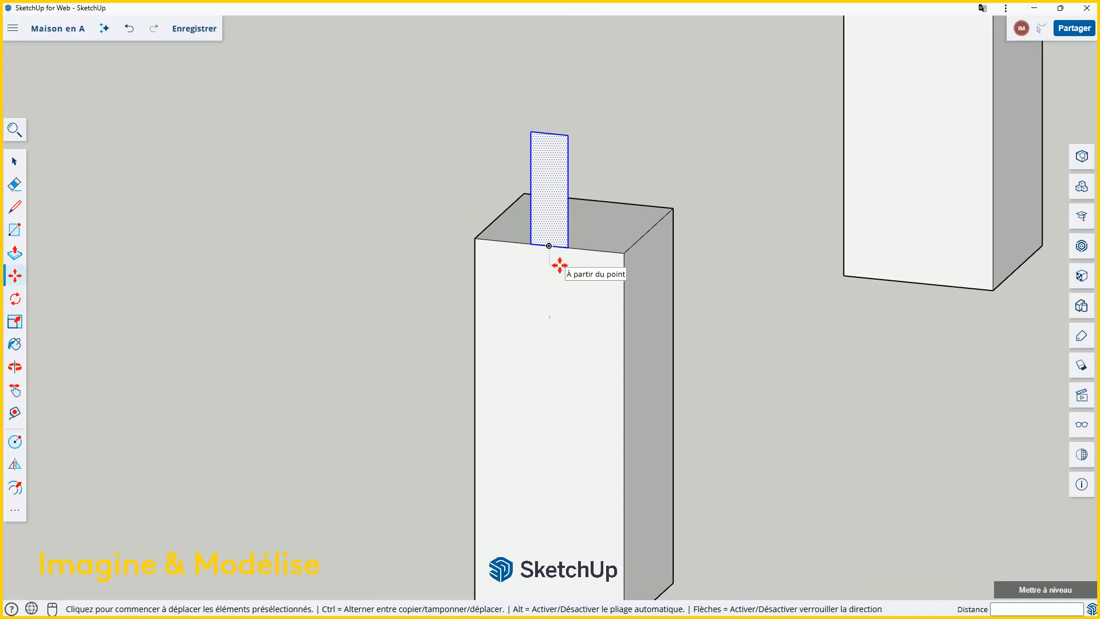
key(space)
click(385, 250)
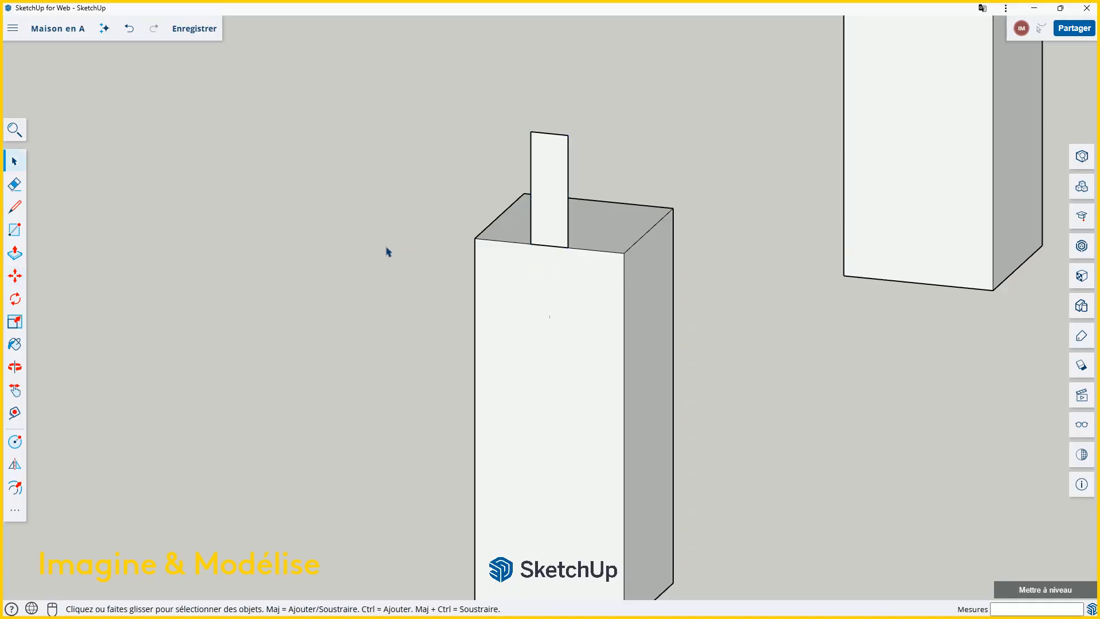
Step: Extrude the beam profile 3200 mm along the green axis to the midpoint of the row's middle pier with Push/Pull
scroll(444, 308, down, 3)
middle_drag(443, 308, 390, 347)
scroll(390, 348, down, 3)
scroll(465, 316, up, 2)
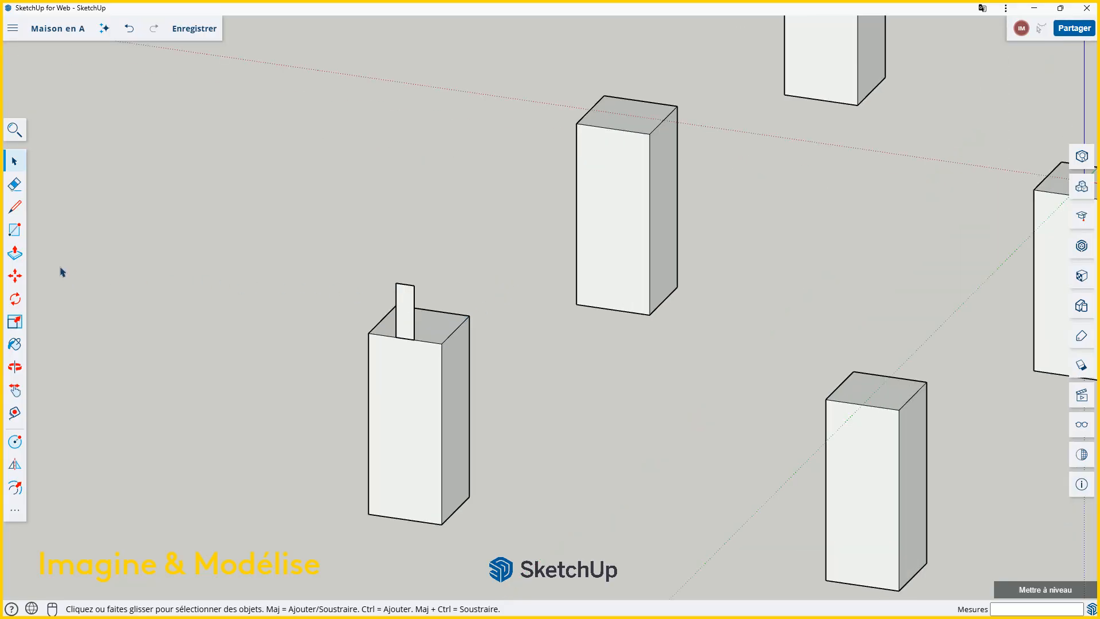
click(15, 253)
scroll(400, 314, up, 2)
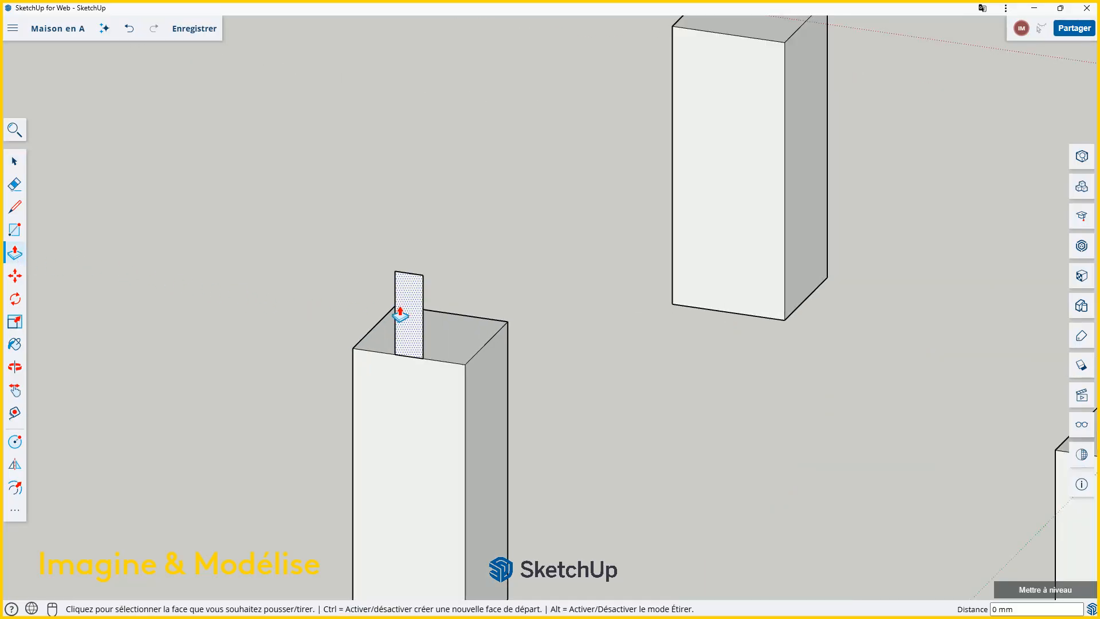
click(412, 293)
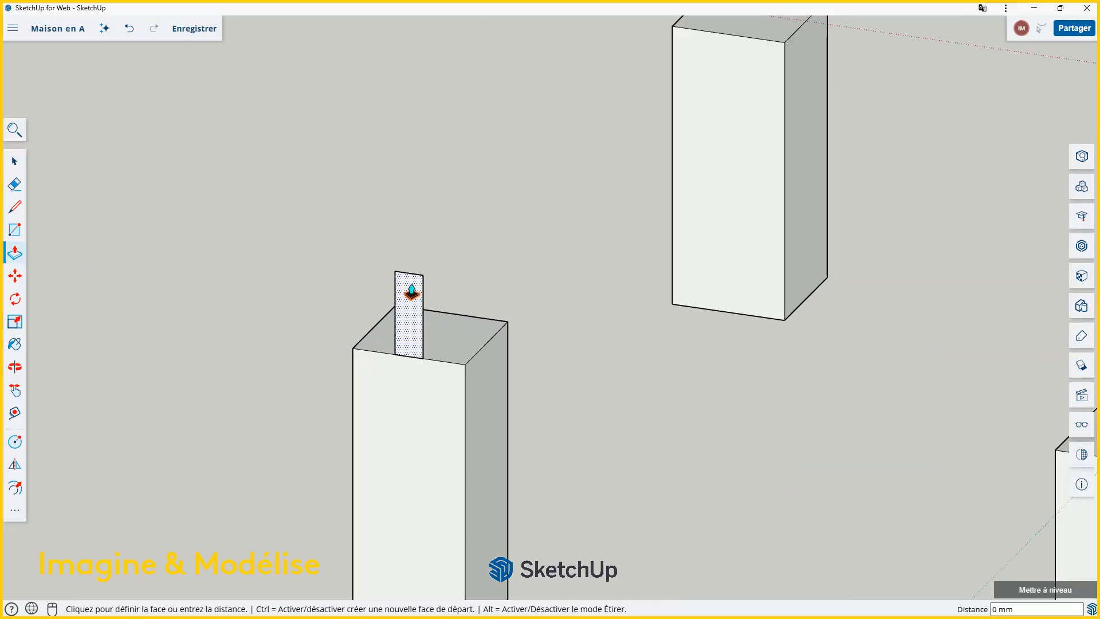
scroll(455, 294, down, 3)
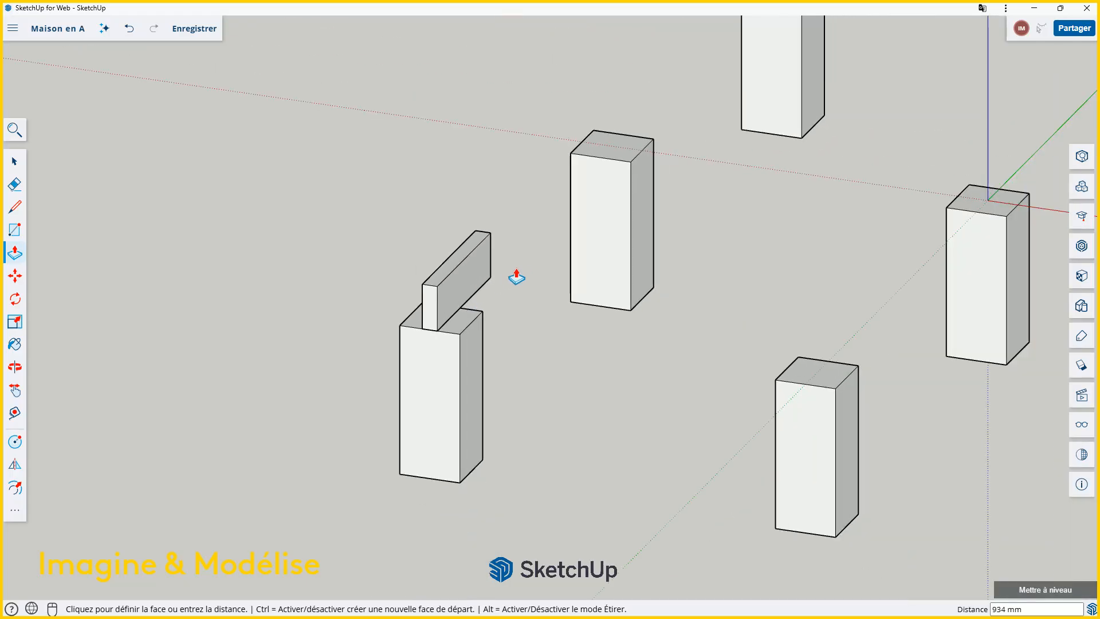
scroll(631, 168, up, 3)
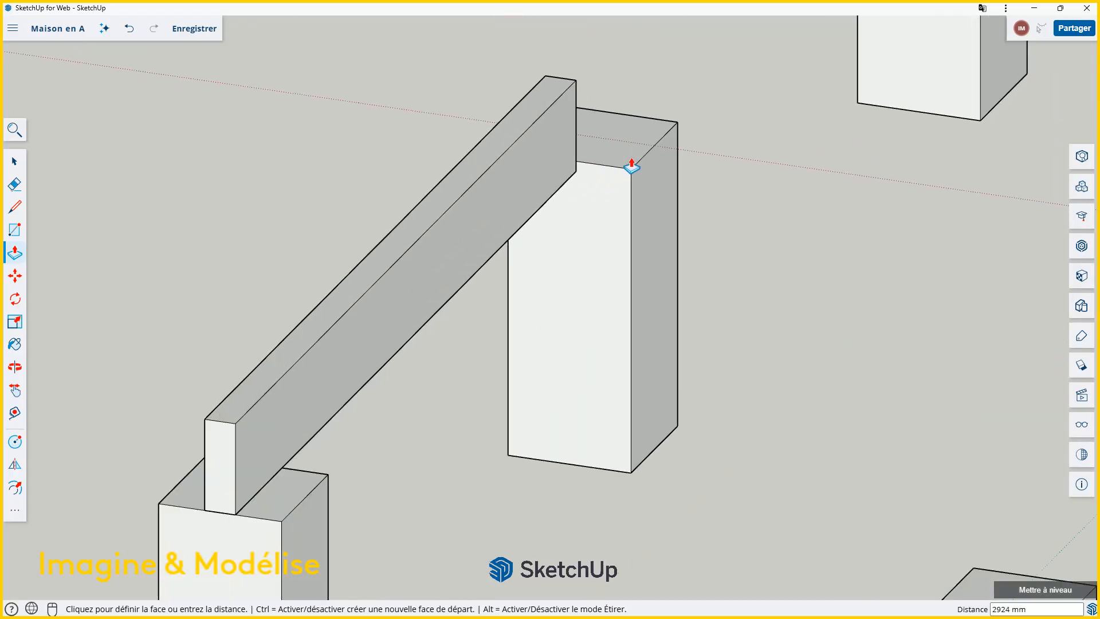
scroll(631, 168, up, 3)
scroll(545, 214, down, 3)
scroll(547, 253, up, 2)
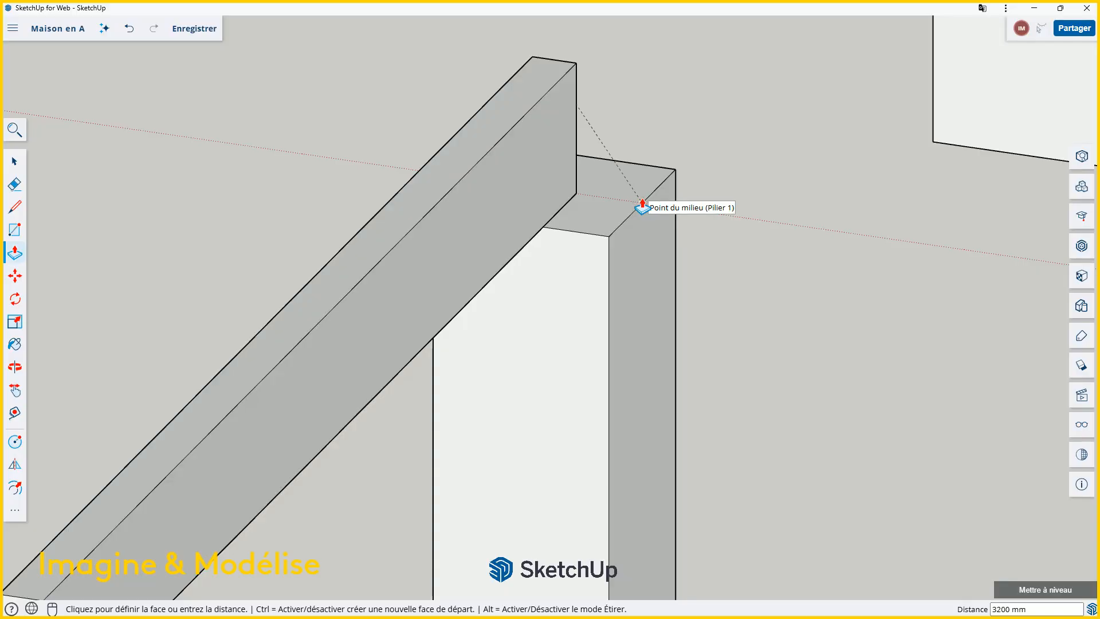
click(642, 205)
scroll(643, 240, down, 3)
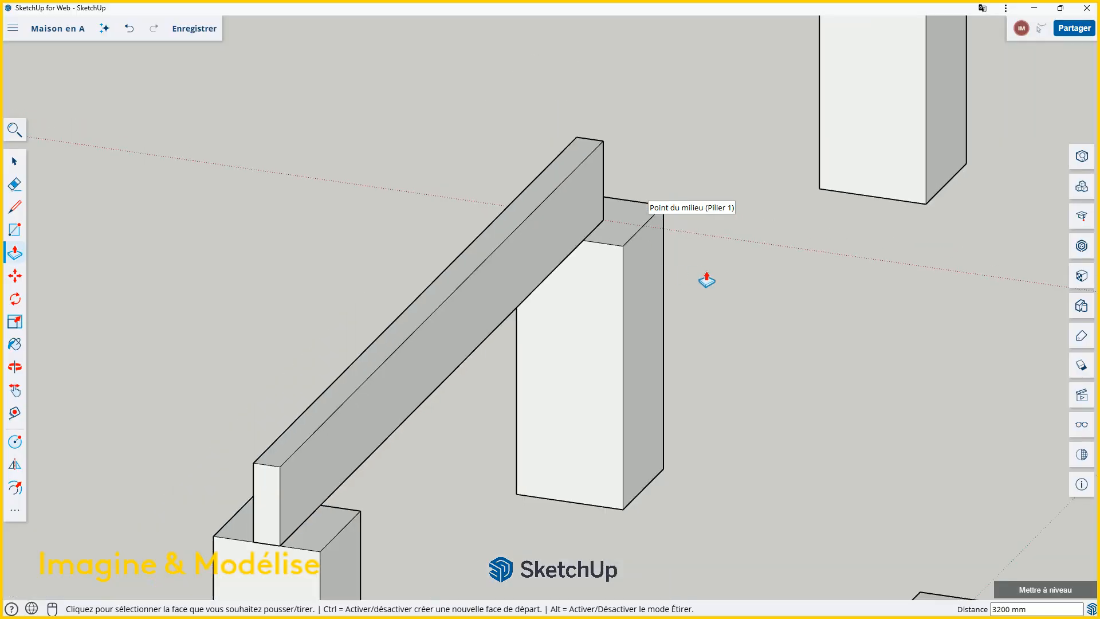
key(space)
scroll(712, 288, down, 2)
key(o)
drag(728, 314, 676, 311)
scroll(570, 310, down, 3)
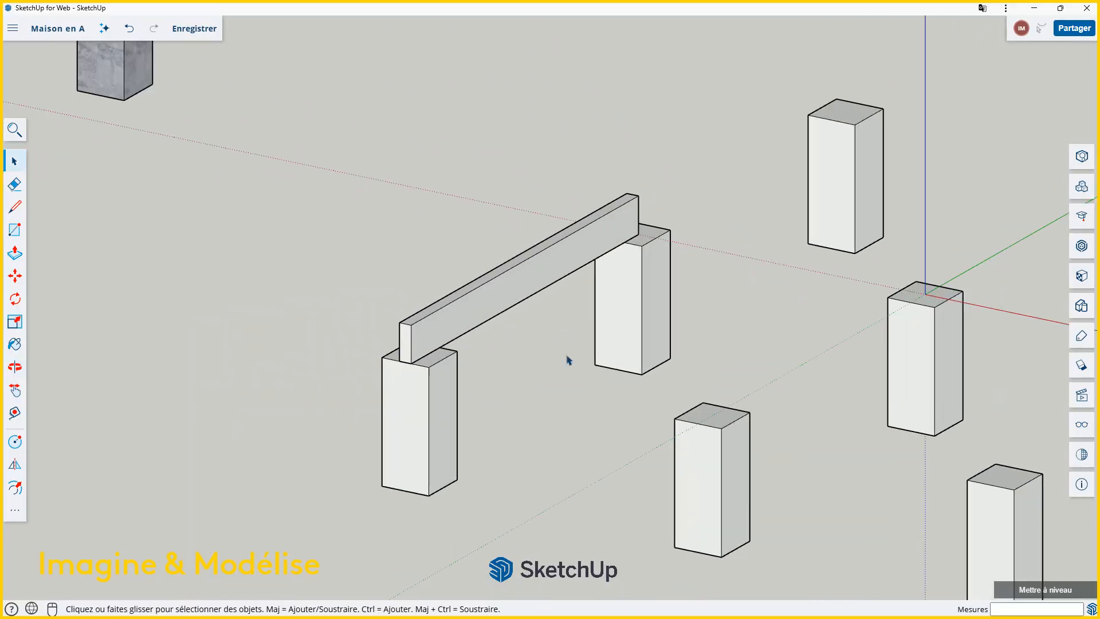
scroll(538, 363, up, 3)
key(space)
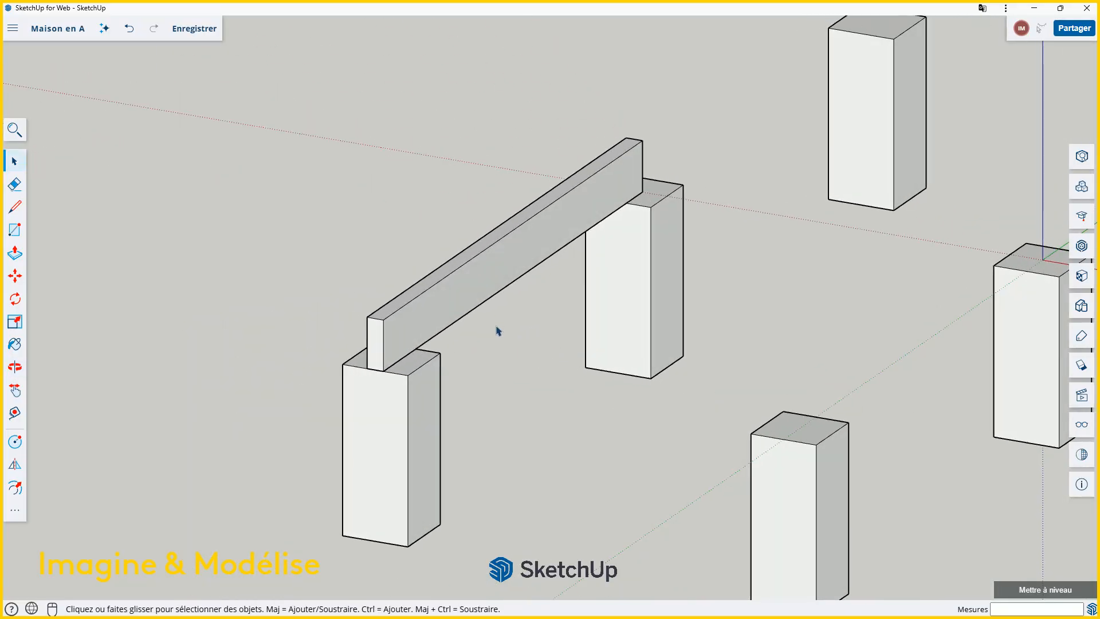
middle_drag(498, 332, 510, 313)
click(486, 285)
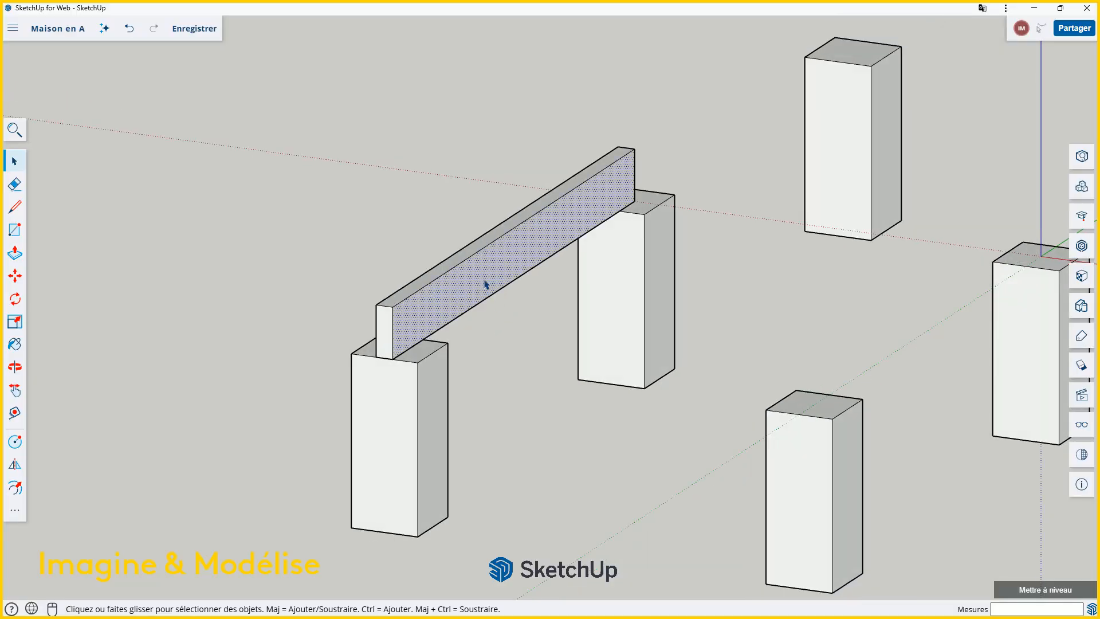
click(526, 338)
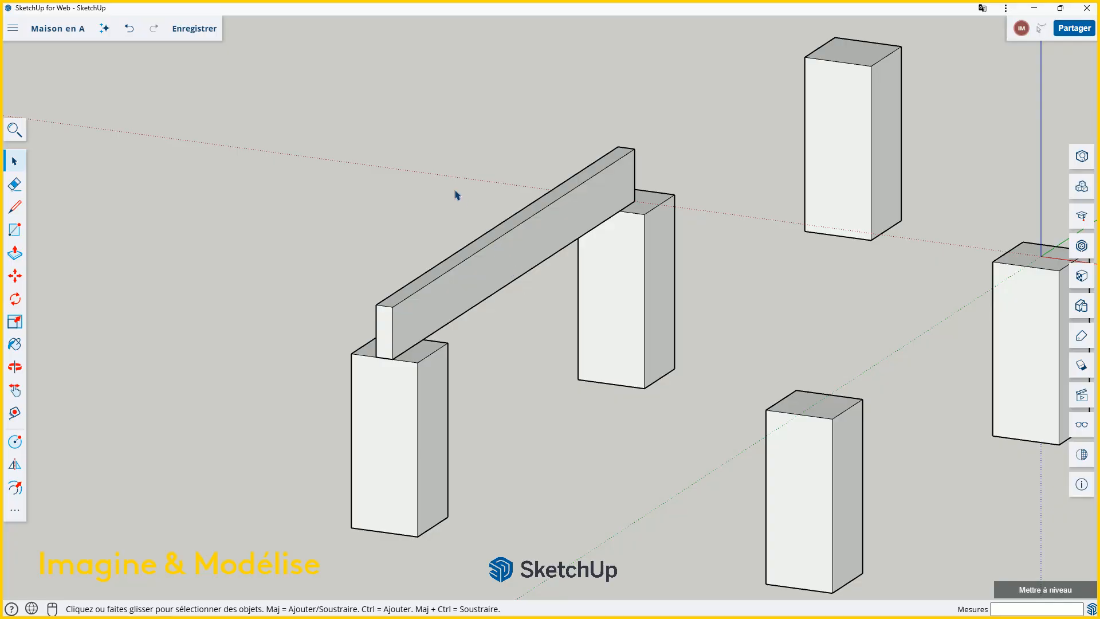
drag(295, 69, 597, 314)
drag(689, 363, 725, 373)
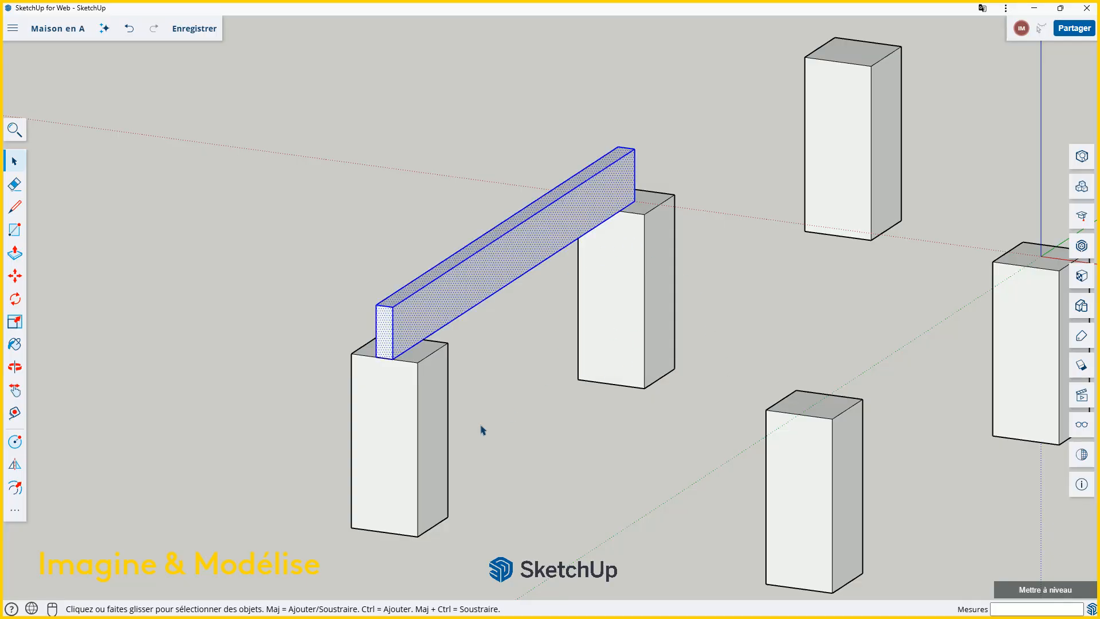
drag(287, 65, 700, 551)
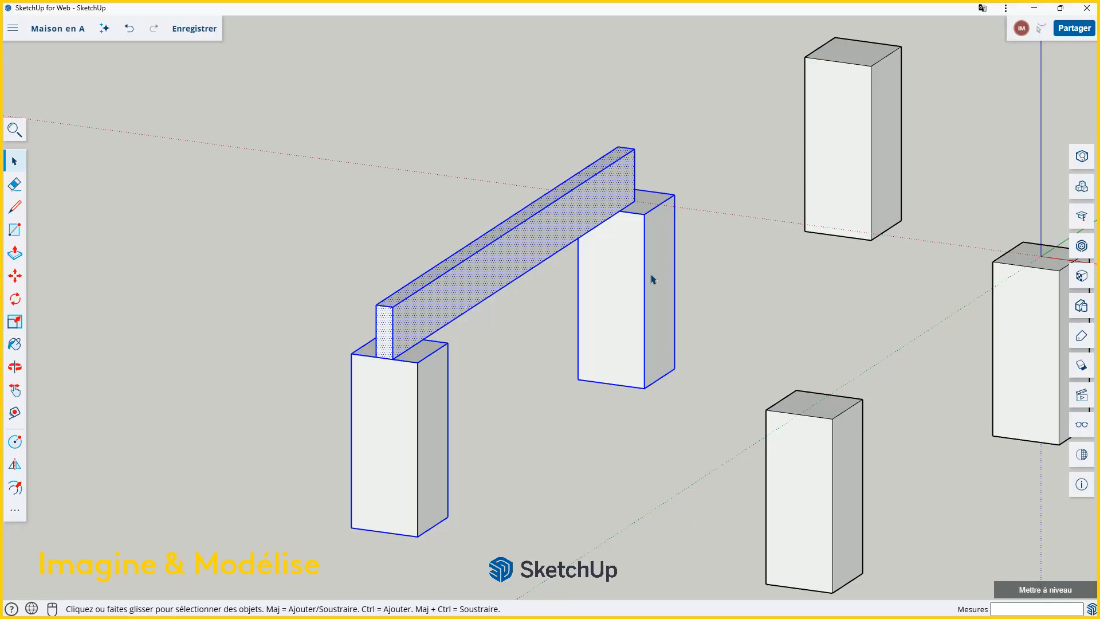
click(716, 262)
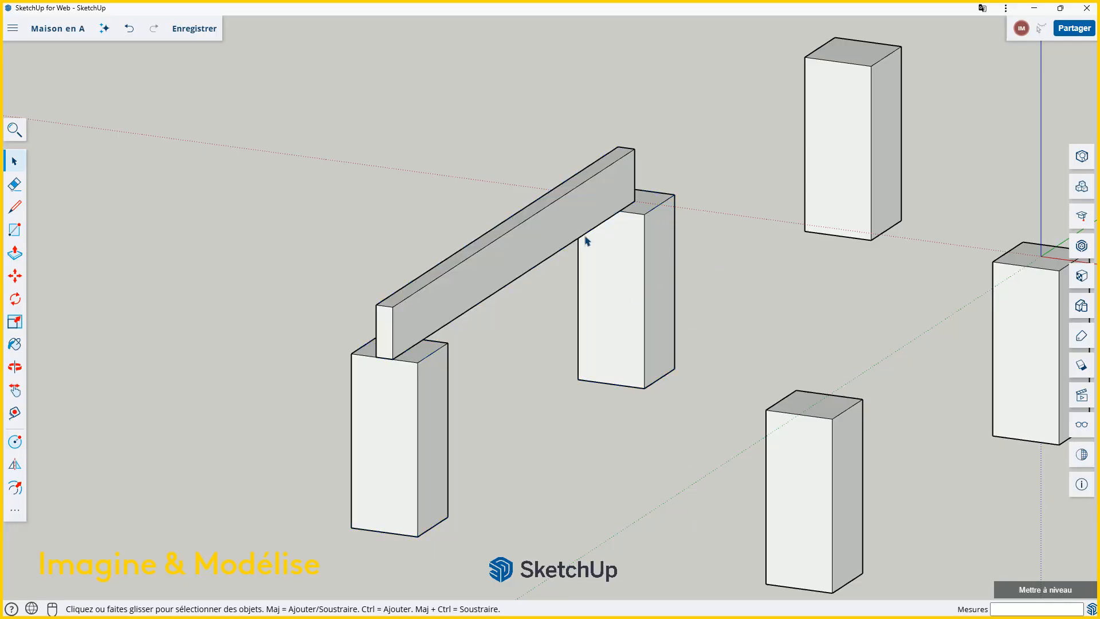
Step: Select the whole extruded beam with its faces and edges and make it a component named "Madrier 1"
click(511, 258)
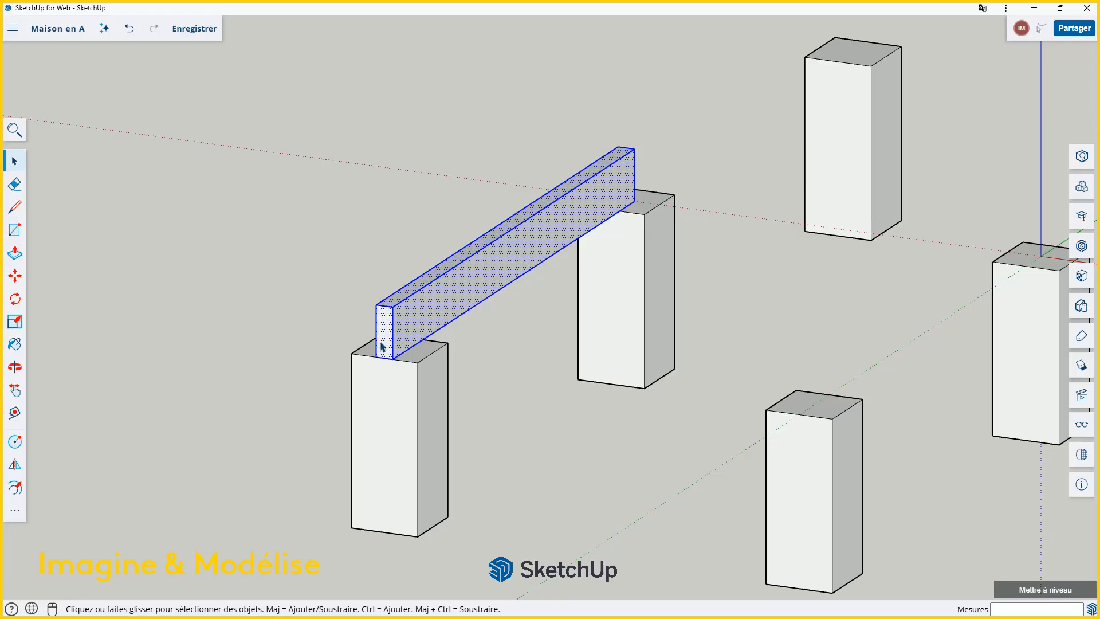
right_click(510, 263)
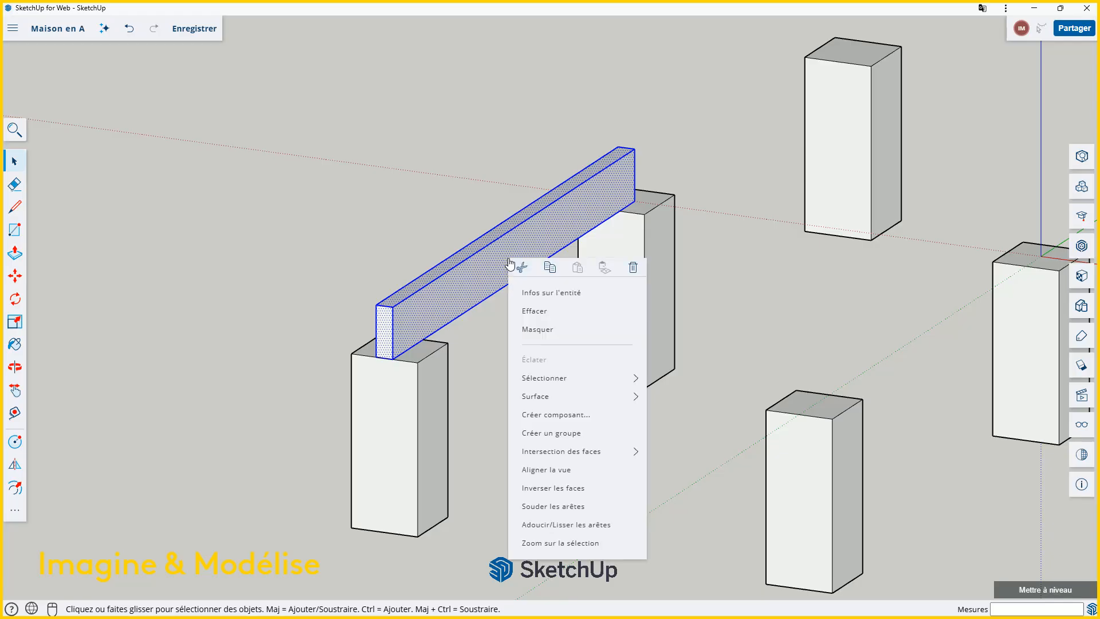
click(557, 415)
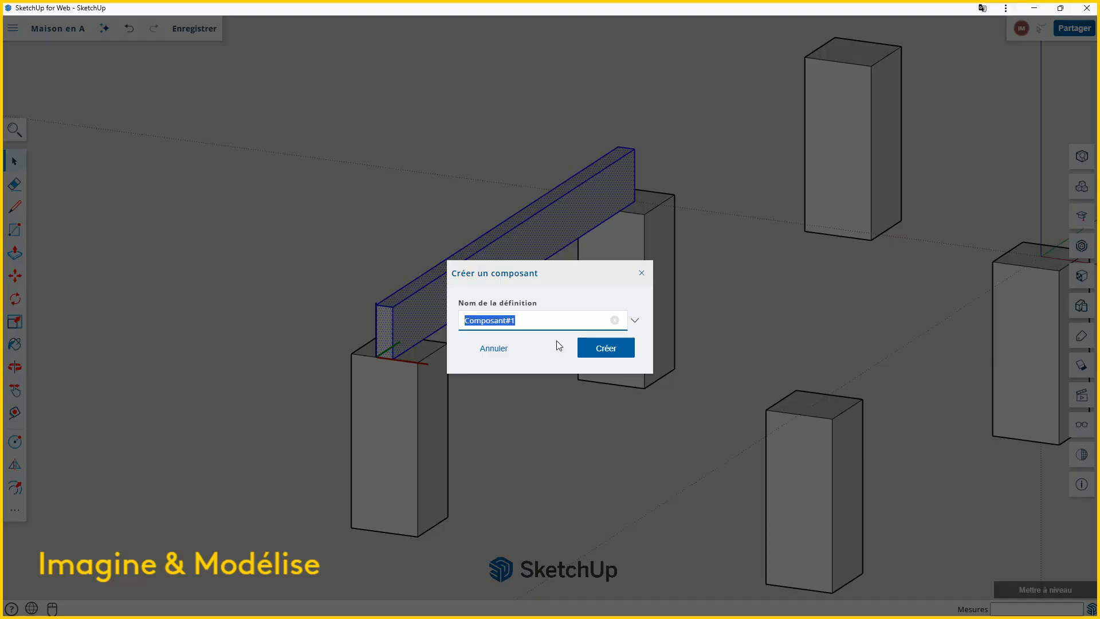
text(Madrier 1)
click(606, 349)
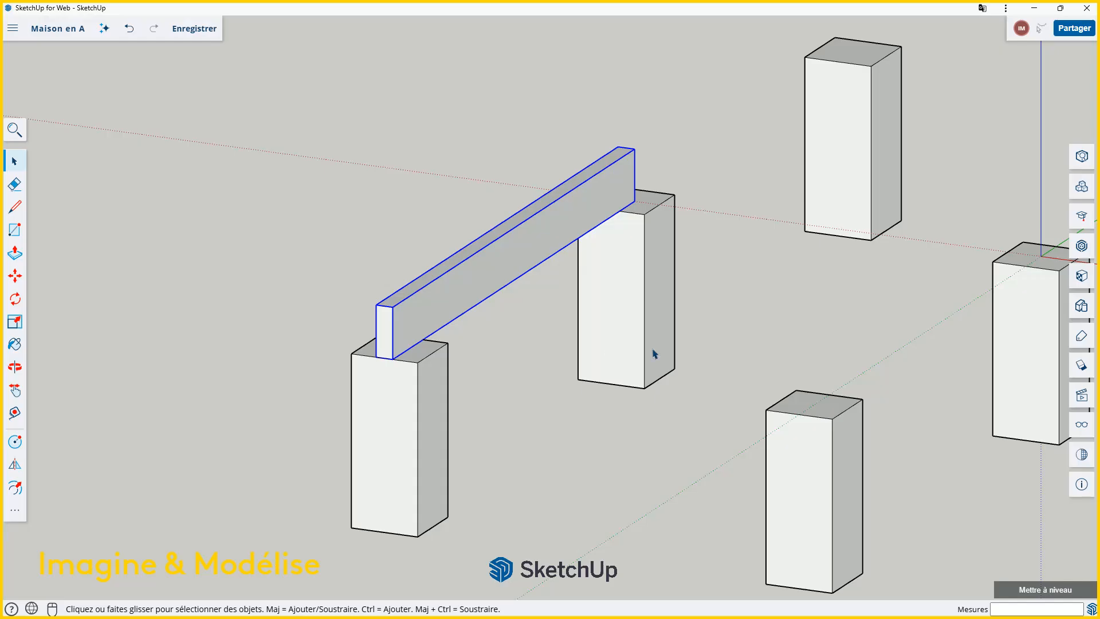
click(745, 305)
scroll(609, 259, down, 5)
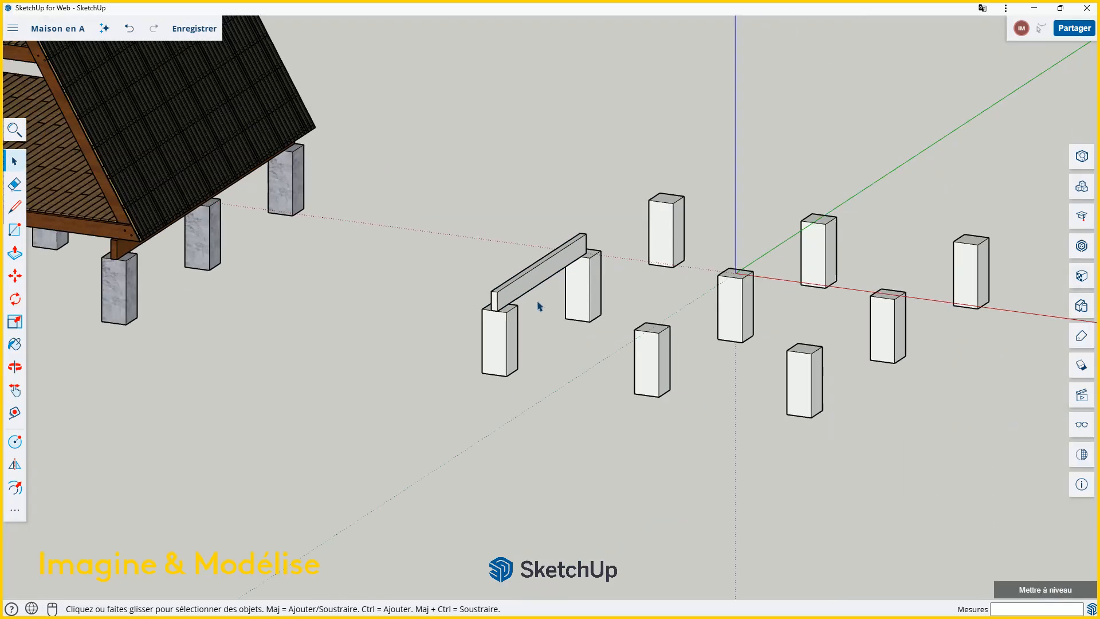
scroll(783, 302, up, 2)
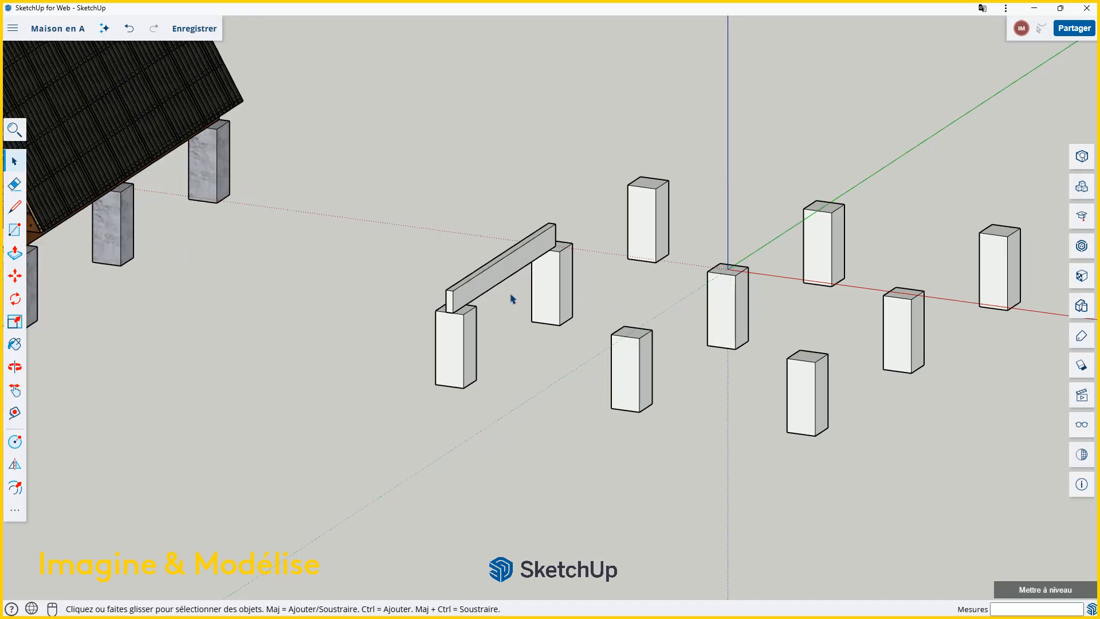
scroll(511, 297, down, 2)
scroll(492, 354, up, 2)
scroll(424, 340, down, 3)
scroll(526, 303, up, 1)
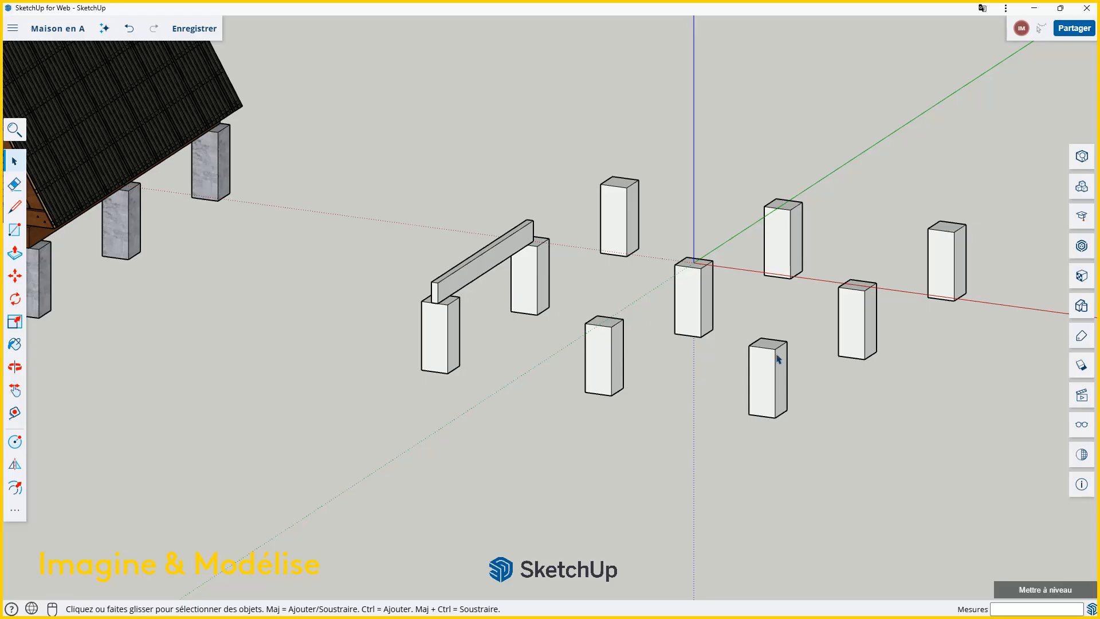
scroll(543, 313, up, 1)
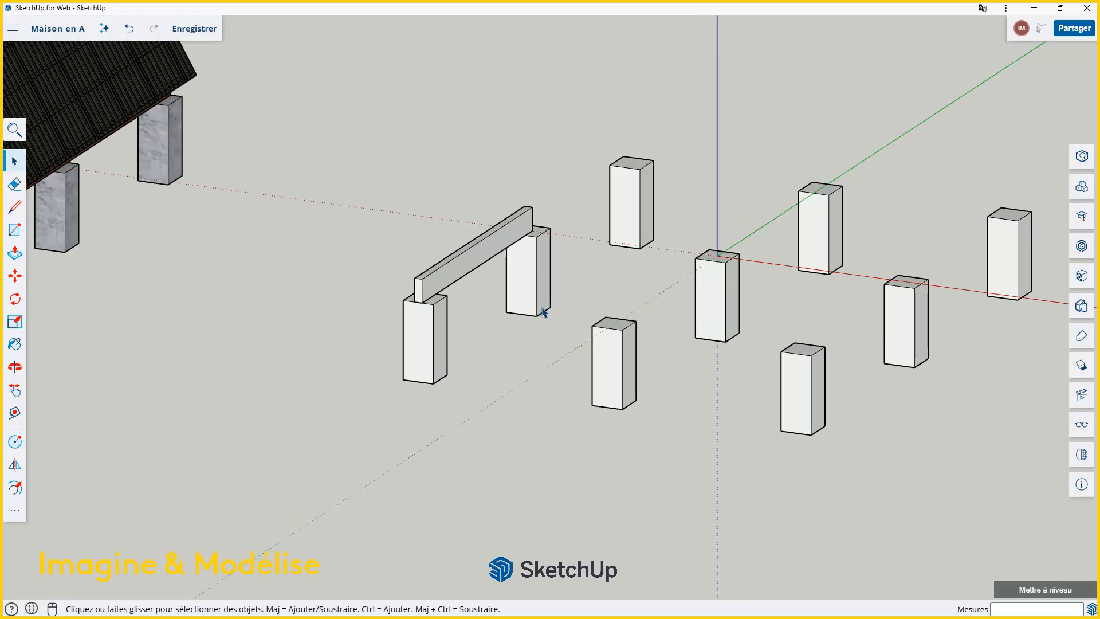
Step: Using Move in multiple-copy (stamp) mode, copy the Madrier 1 beam 2500 mm along the red axis from its front bottom-edge midpoint onto the middle front pier
click(480, 264)
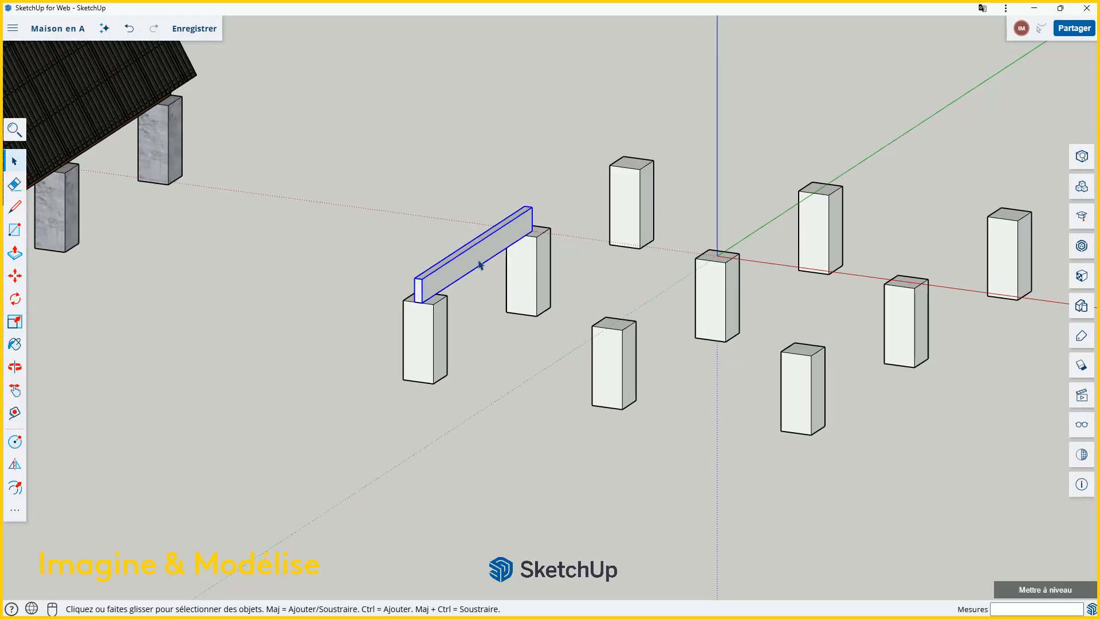
click(14, 277)
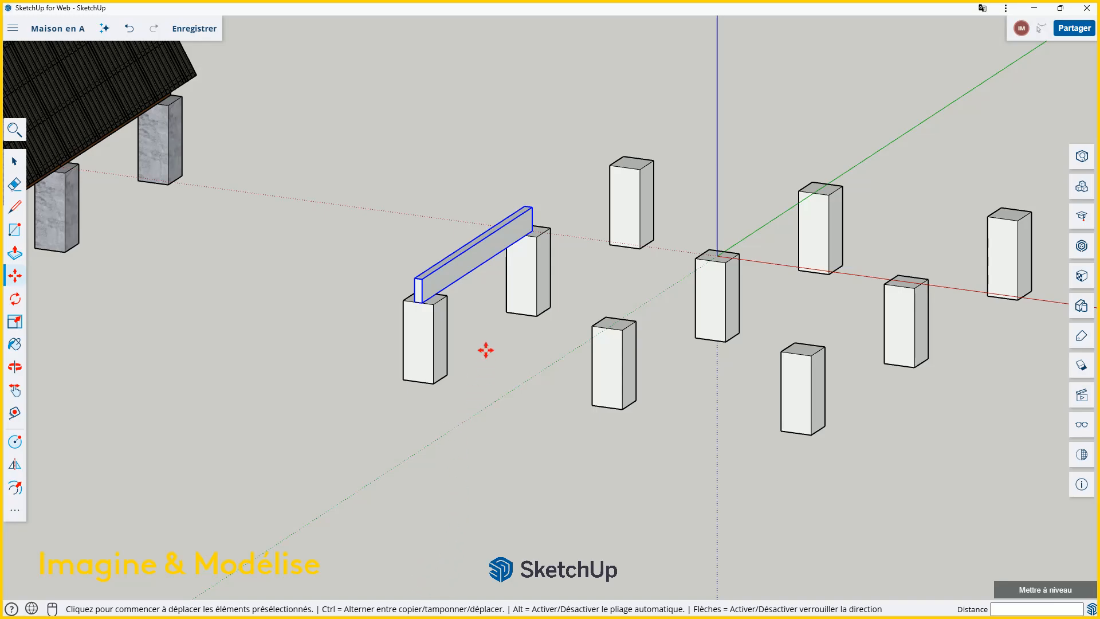
key(ctrl)
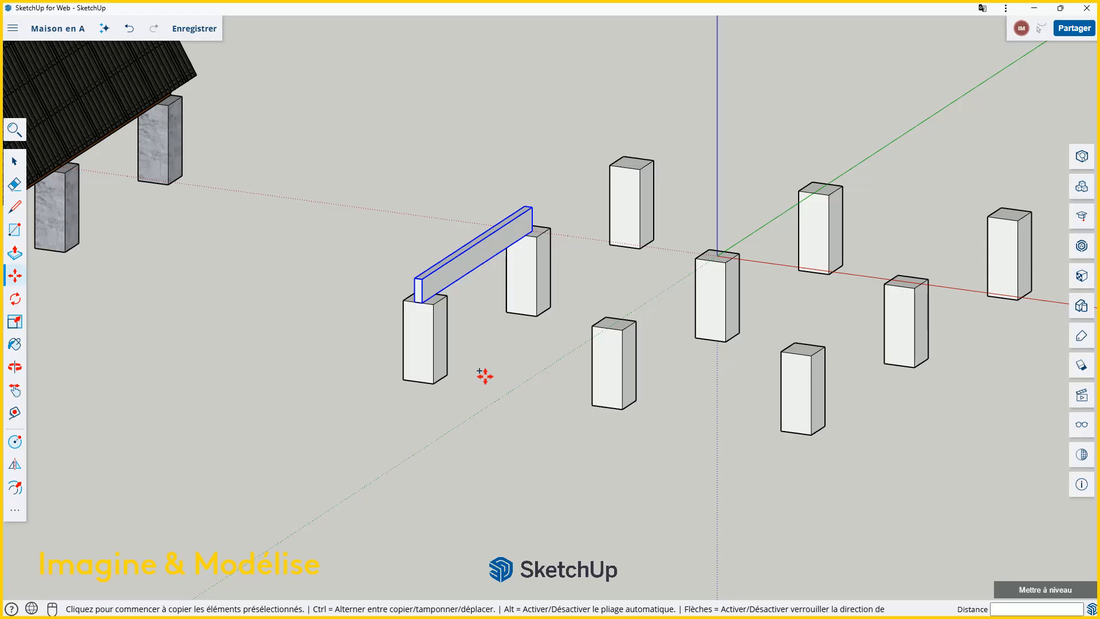
key(ctrl)
scroll(475, 348, up, 2)
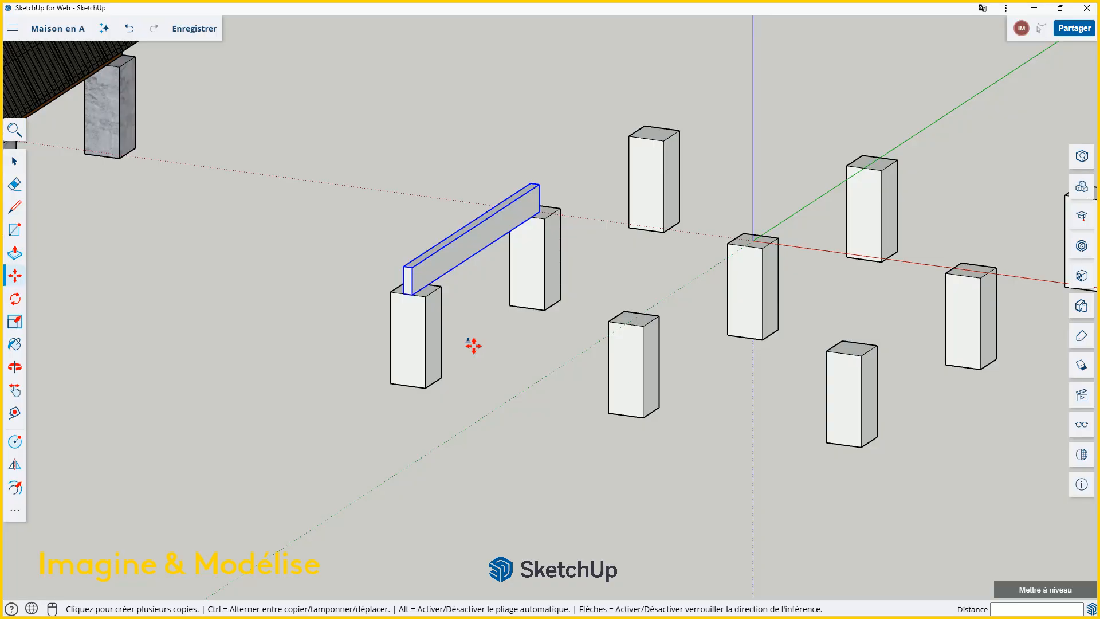
scroll(474, 346, up, 1)
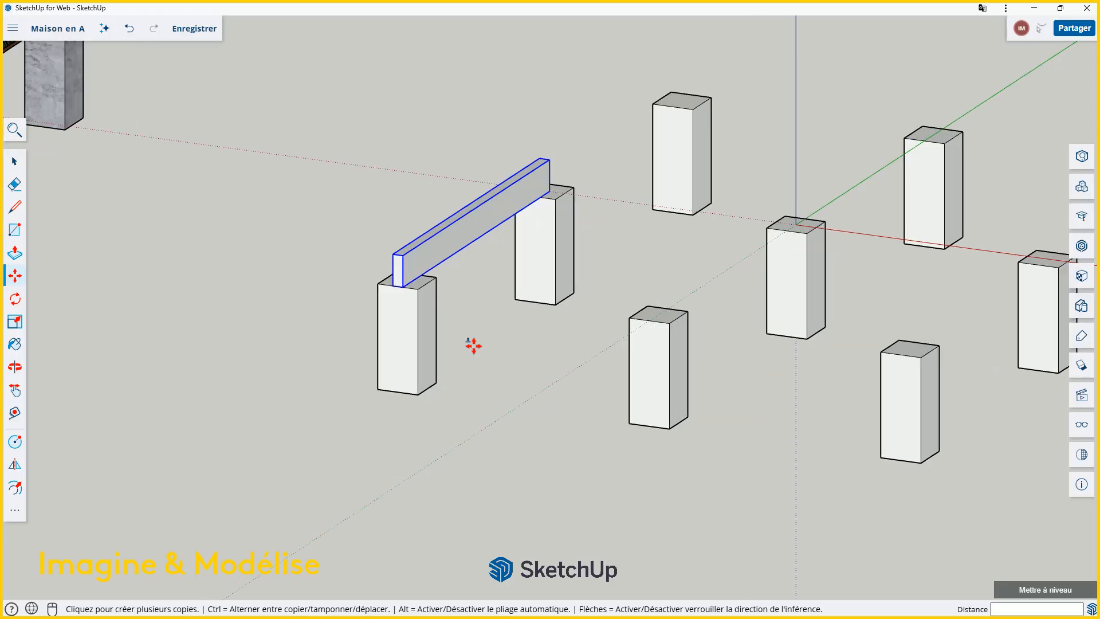
scroll(402, 301, up, 3)
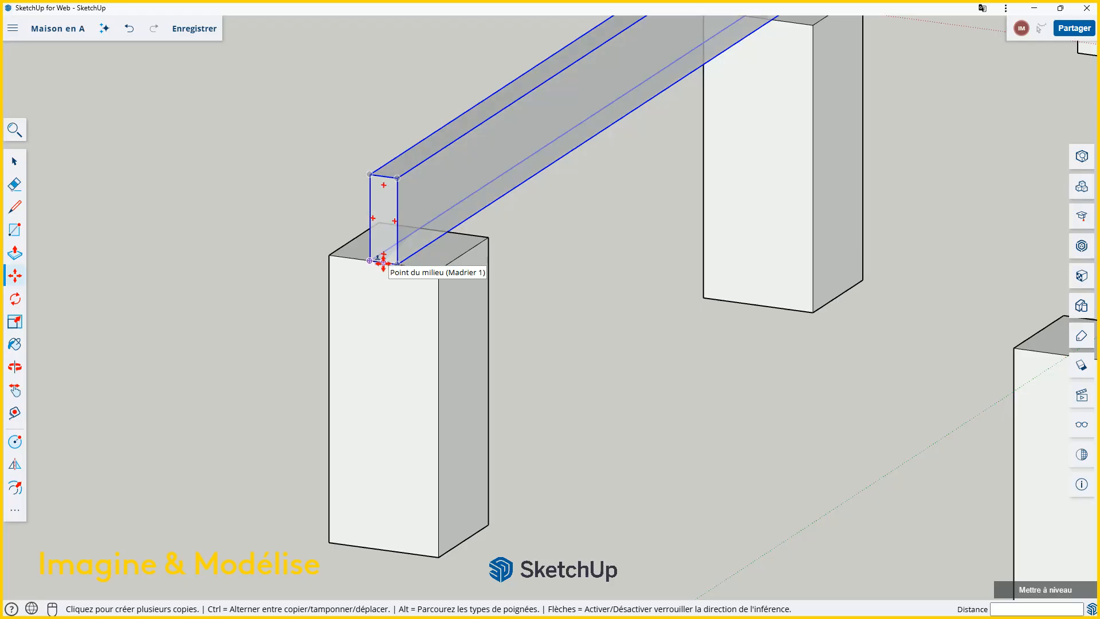
click(384, 263)
key(ctrl)
scroll(384, 263, down, 3)
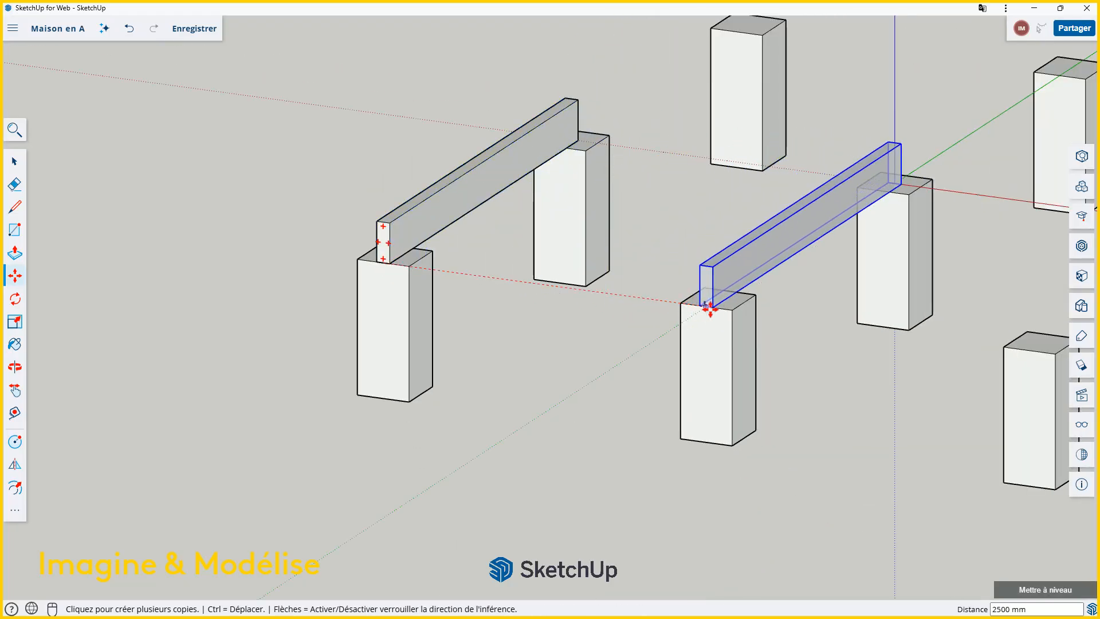
click(700, 308)
Step: Stamp a second copy of the beam along the red axis onto the third front pier and end the copying
scroll(633, 281, down, 2)
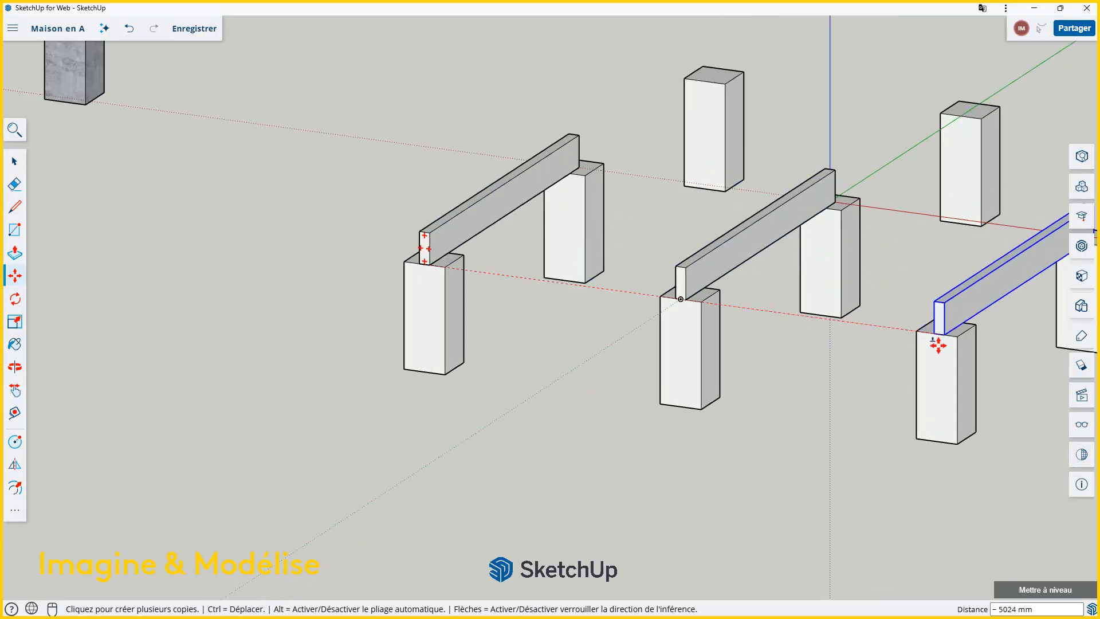
scroll(944, 331, up, 1)
click(939, 333)
scroll(628, 295, down, 3)
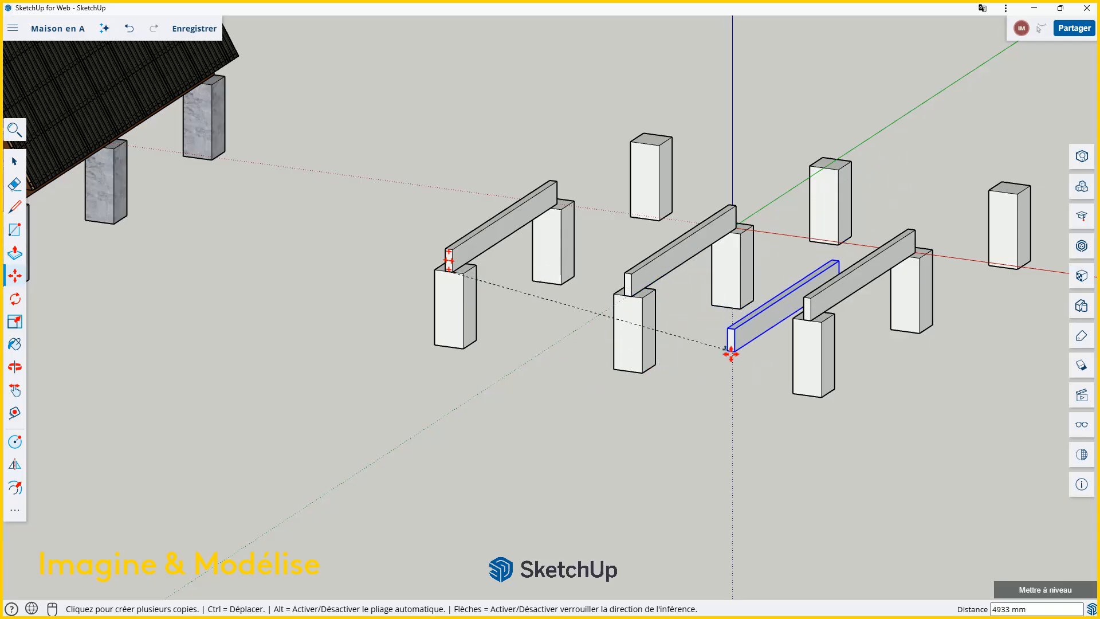
key(Escape)
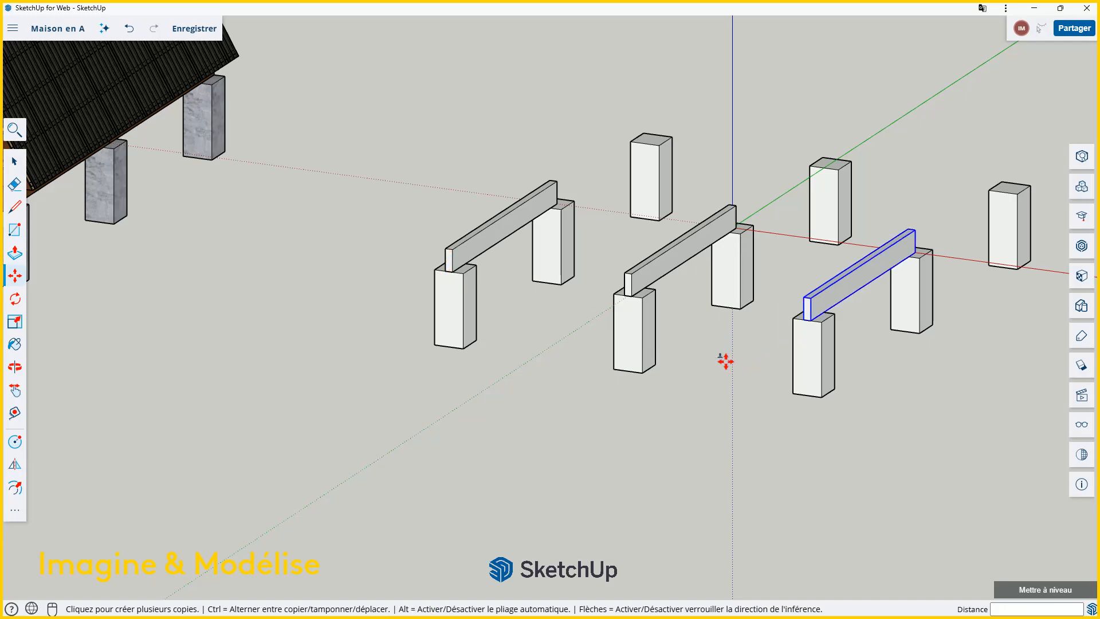
scroll(565, 329, down, 2)
key(space)
Step: Copy all three beams 3200 mm along the green axis, from a beam's bottom end-edge midpoint, so they span to the last row of piers
middle_drag(678, 349, 300, 390)
middle_drag(584, 412, 461, 437)
scroll(715, 434, down, 3)
scroll(501, 386, up, 3)
click(499, 388)
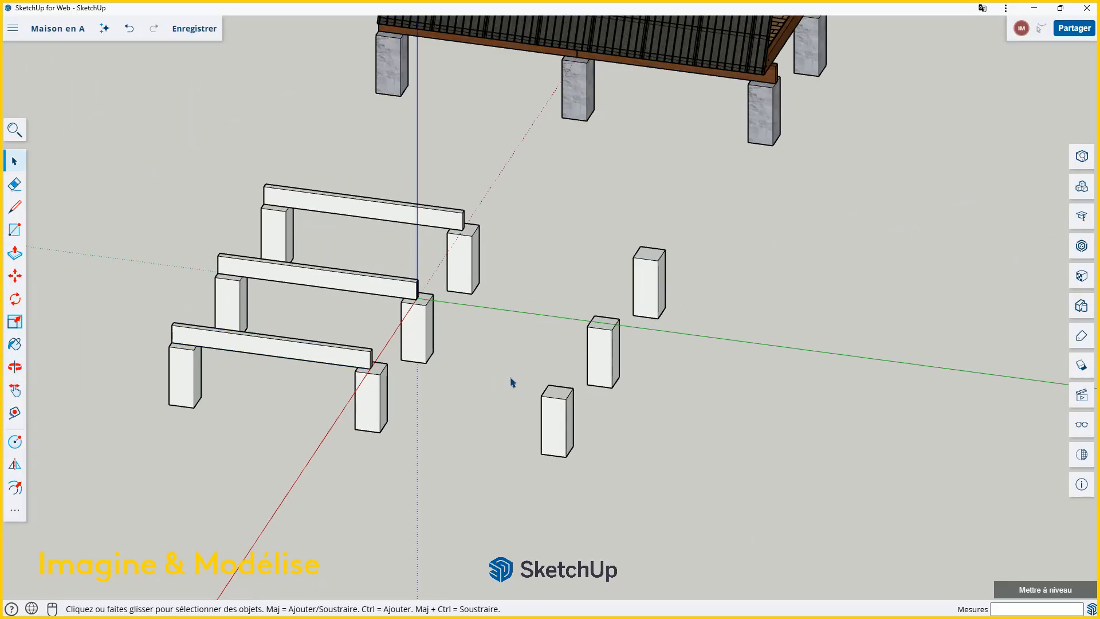
click(402, 218)
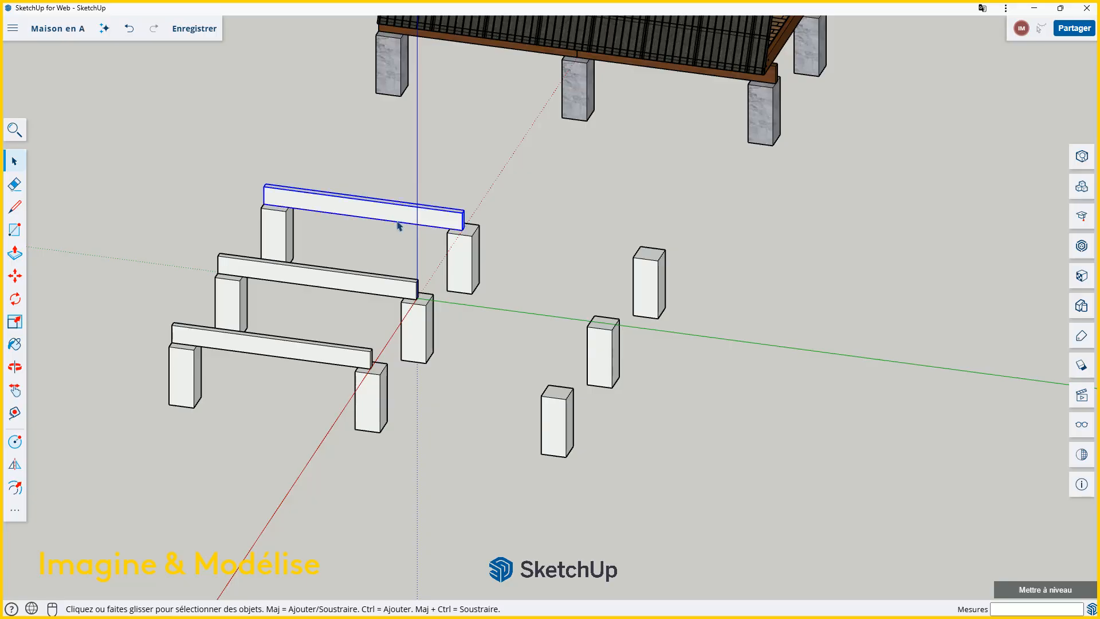
ctrl+click(348, 287)
ctrl+click(316, 352)
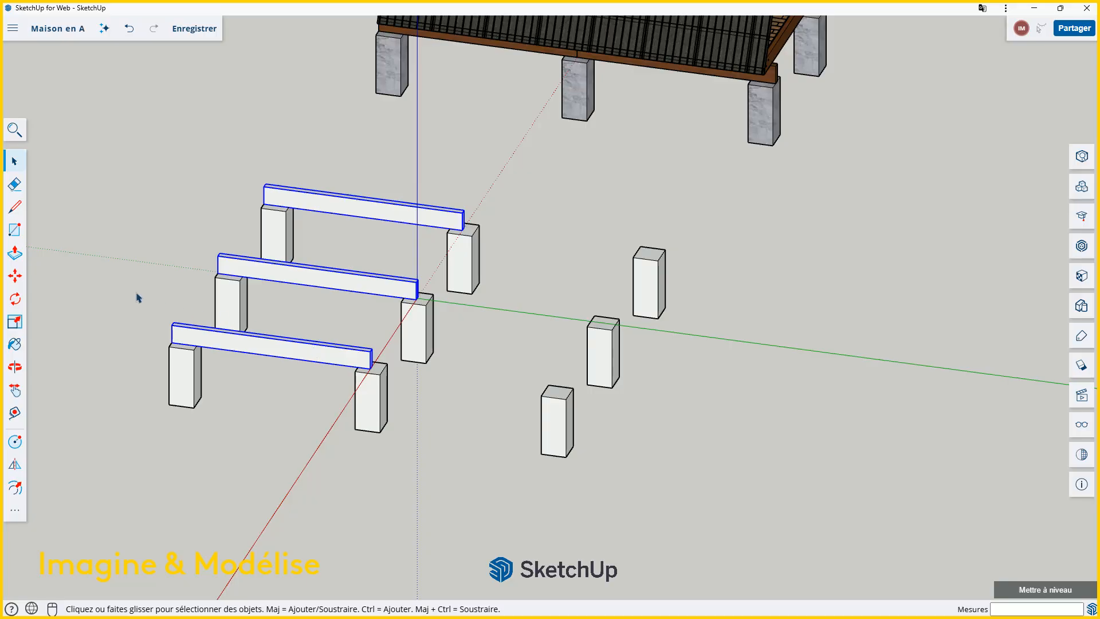
click(15, 276)
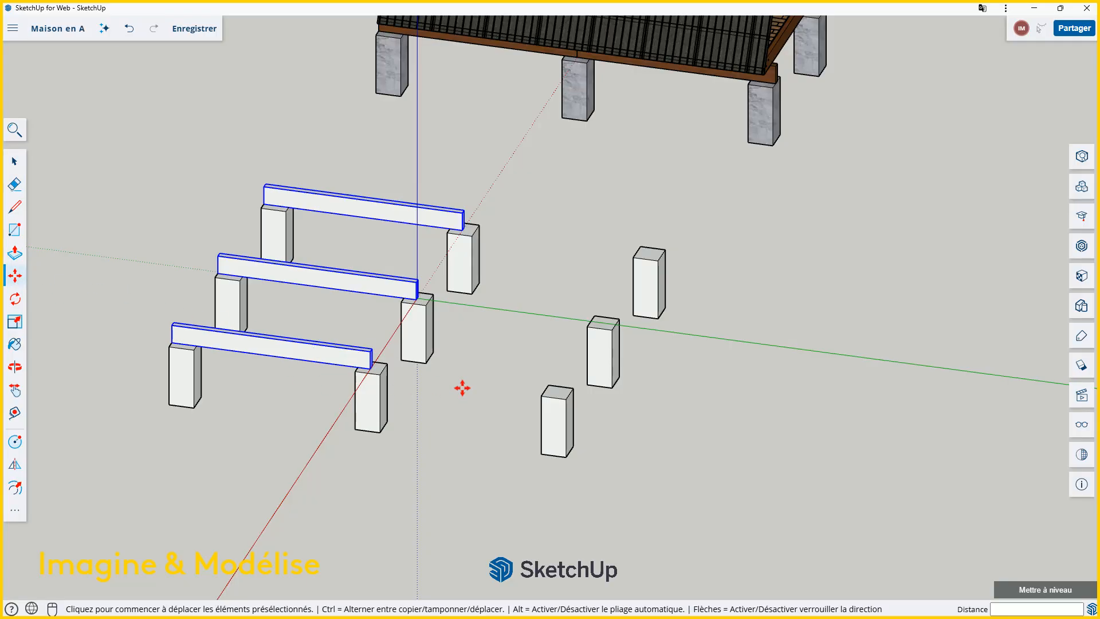
key(ctrl)
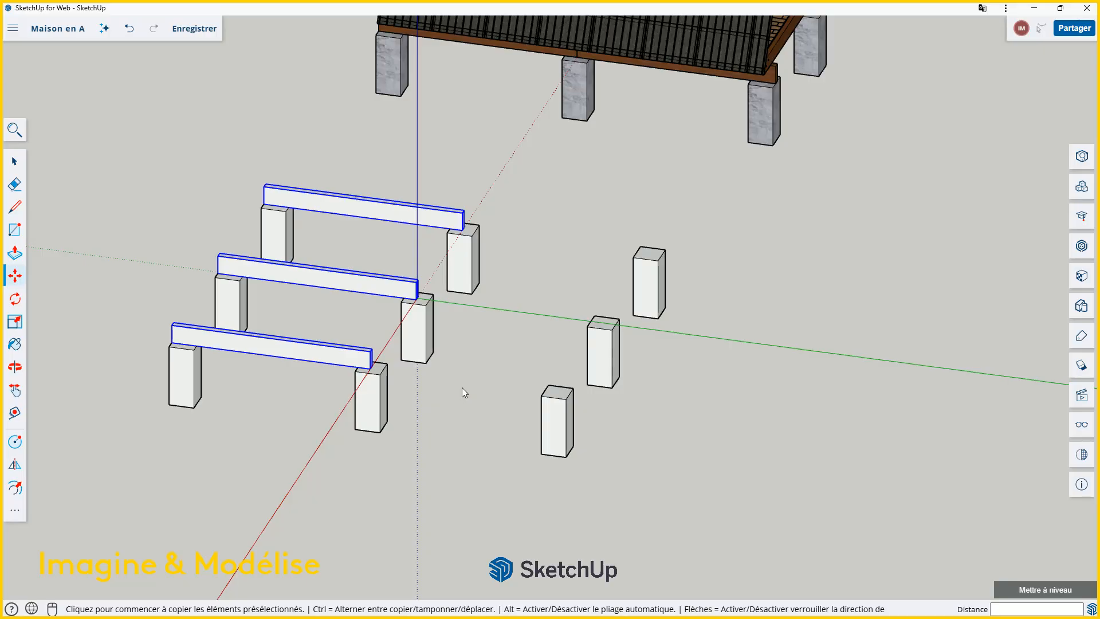
scroll(420, 387, up, 2)
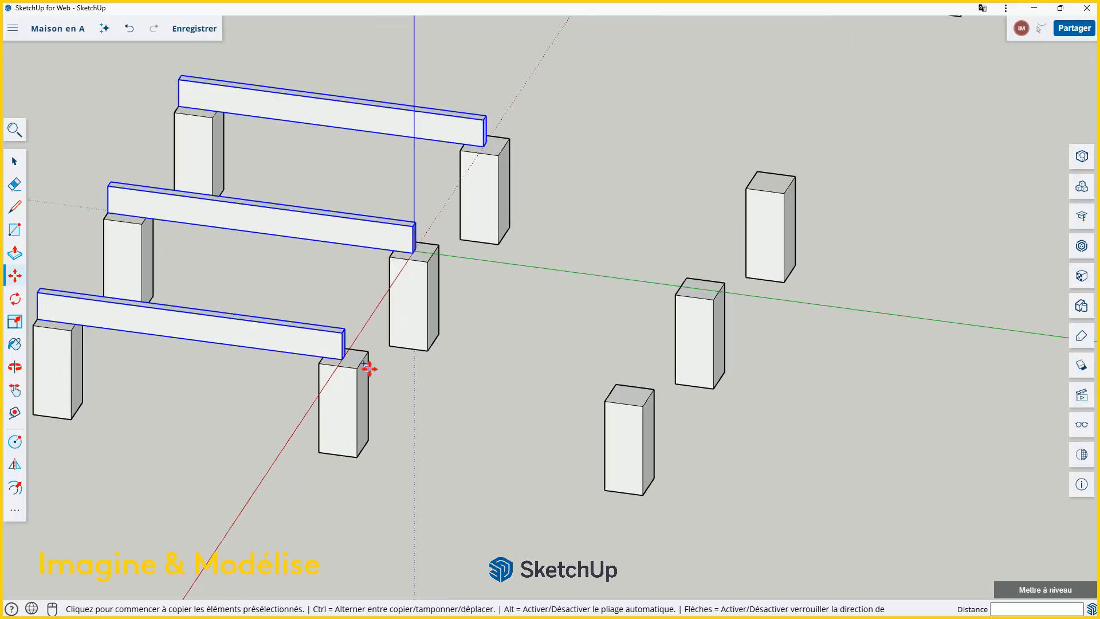
scroll(359, 366, up, 5)
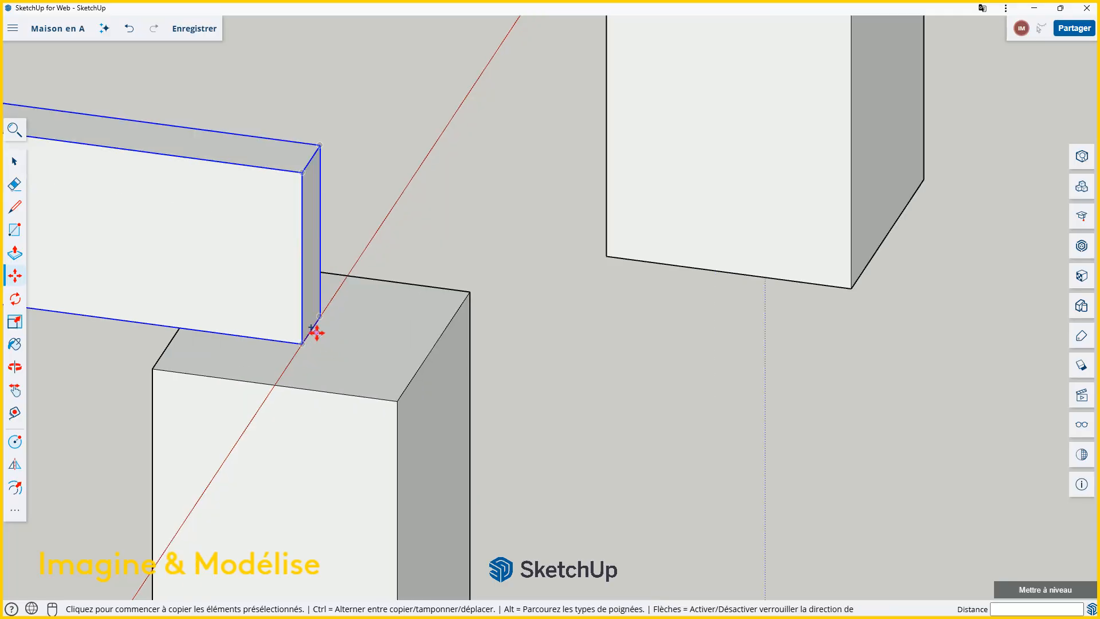
click(314, 330)
scroll(319, 330, down, 5)
scroll(318, 330, down, 3)
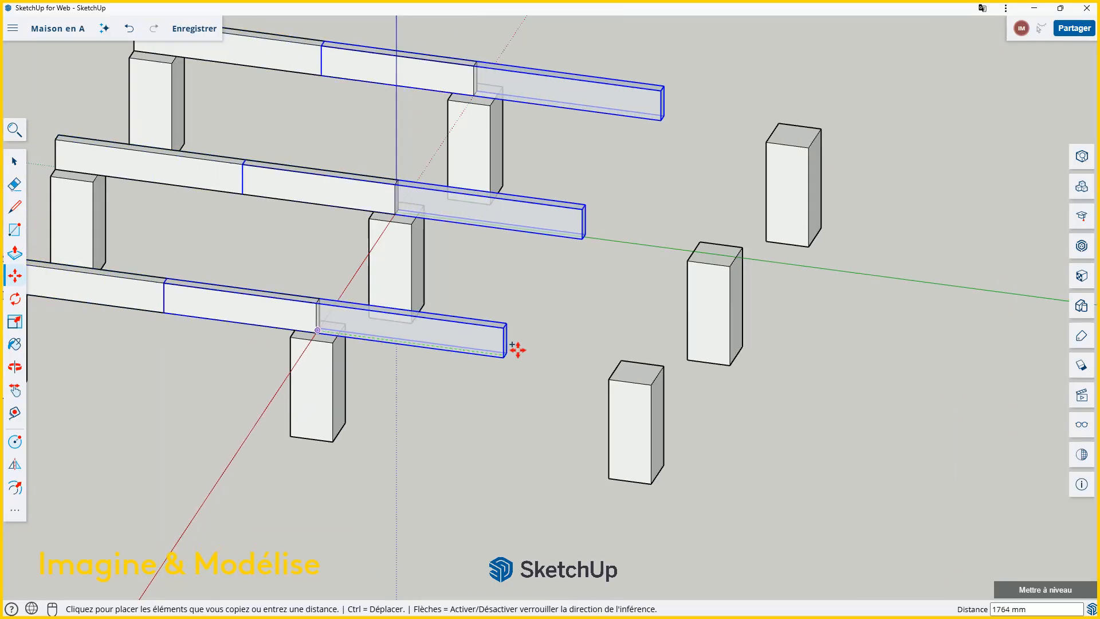
scroll(659, 376, up, 4)
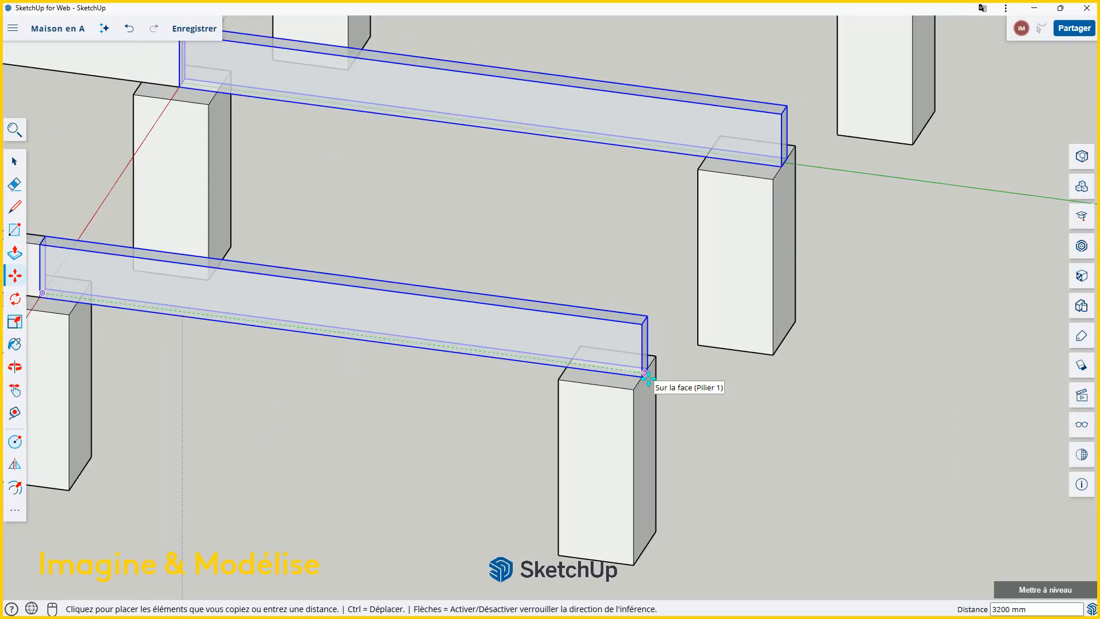
click(645, 375)
scroll(690, 384, down, 4)
key(space)
scroll(764, 389, down, 3)
click(628, 429)
Step: Examine the beams laid across the nine piers from several angles and compare them with the finished house
middle_drag(628, 429, 595, 446)
scroll(539, 424, up, 2)
scroll(543, 442, up, 2)
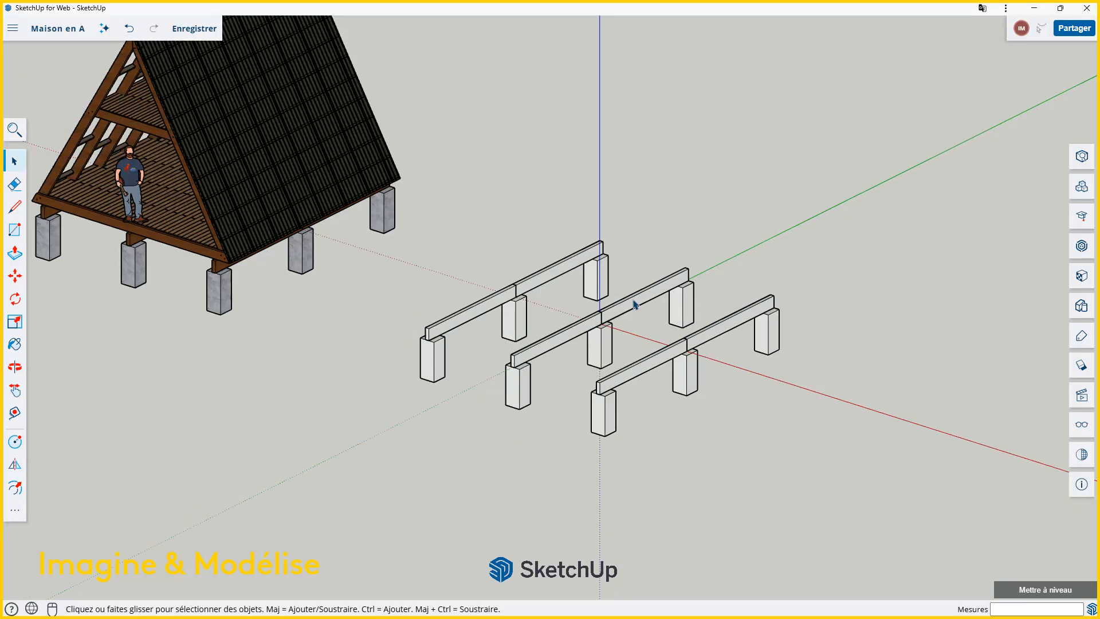
scroll(630, 307, up, 2)
scroll(556, 258, down, 3)
scroll(590, 334, up, 2)
middle_drag(589, 334, 612, 345)
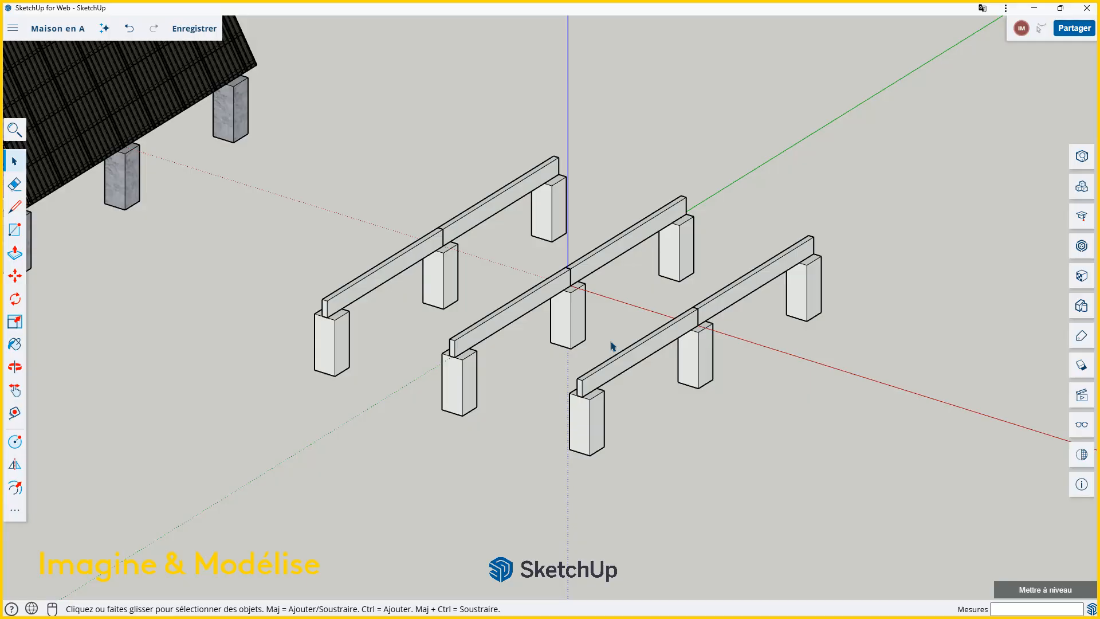
scroll(612, 345, down, 2)
scroll(608, 353, down, 2)
middle_drag(609, 353, 371, 267)
scroll(372, 267, up, 2)
scroll(448, 326, down, 3)
middle_drag(448, 326, 653, 399)
scroll(851, 408, up, 2)
scroll(852, 408, up, 2)
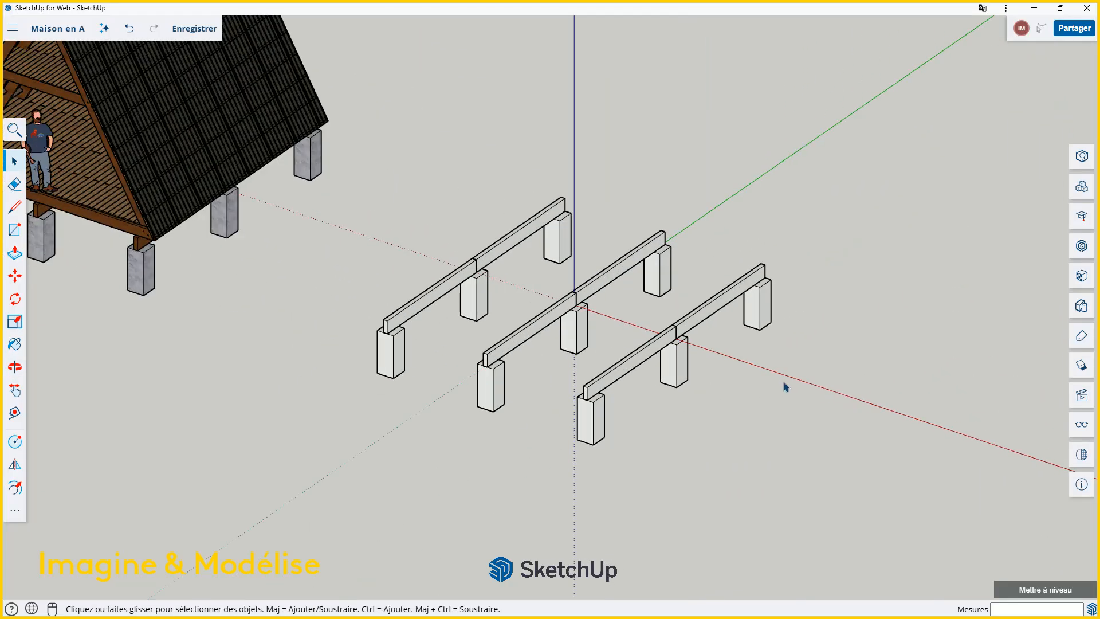